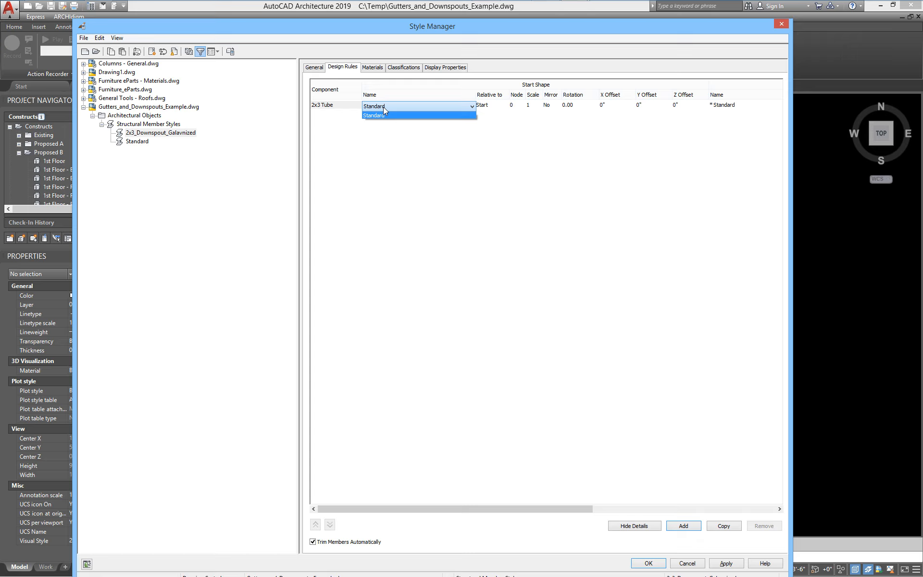
- Keep Standard as the 2x3 Tube start shape and confirm the member style with OK
{"action": "left_click", "coordinate": [724, 564]}
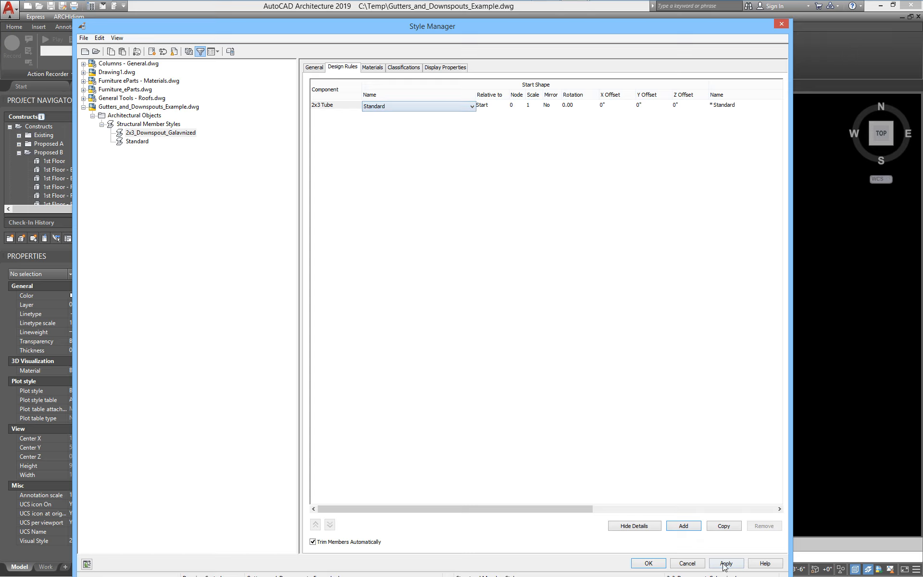
{"action": "left_click", "coordinate": [648, 563]}
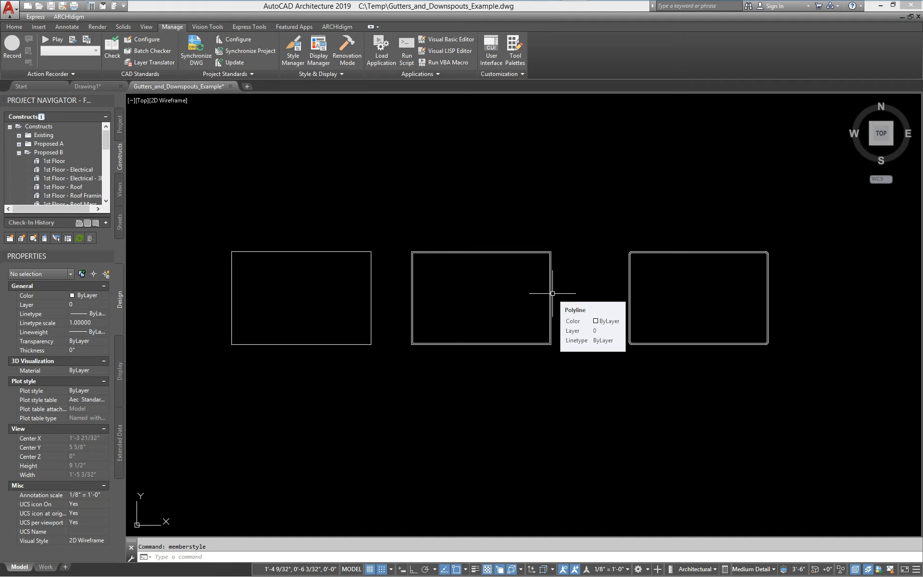
- Open the Structural Member Shape Definitions list with the MEMBERSHAPE command
{"action": "type", "text": "membershape"}
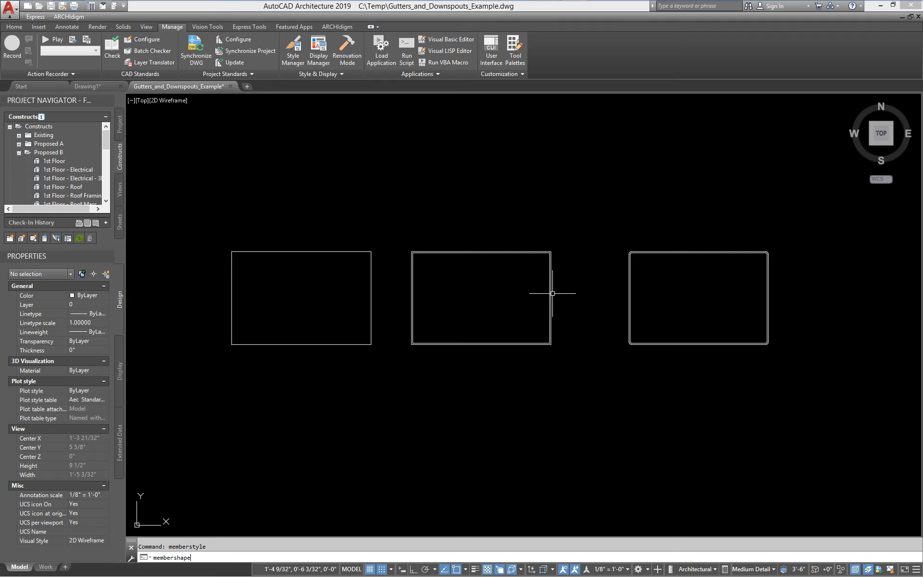
{"action": "key", "text": "Return"}
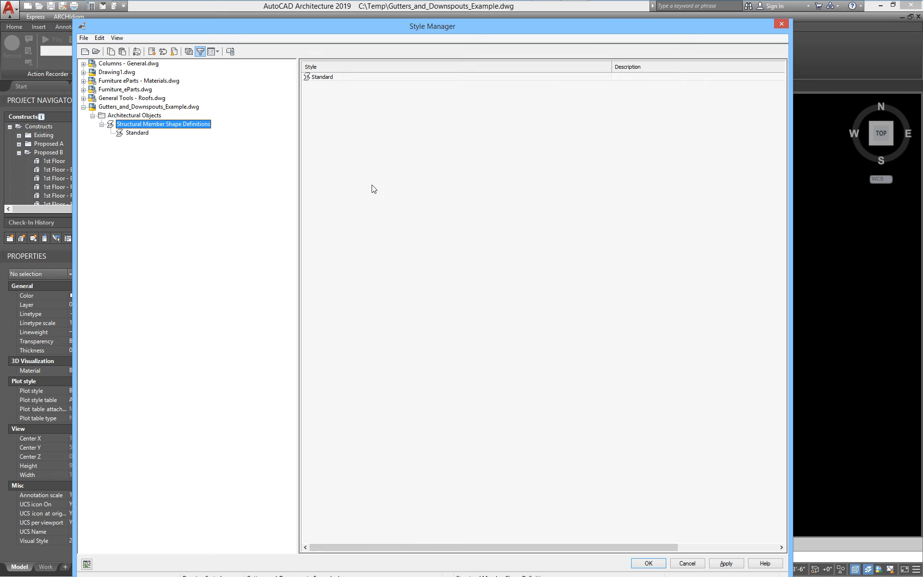
{"action": "right_click", "coordinate": [374, 188]}
- Create a new member shape definition named 2x3_Downspout and open its Design Rules
{"action": "left_click", "coordinate": [408, 204]}
{"action": "type", "text": "2x3_Downspout"}
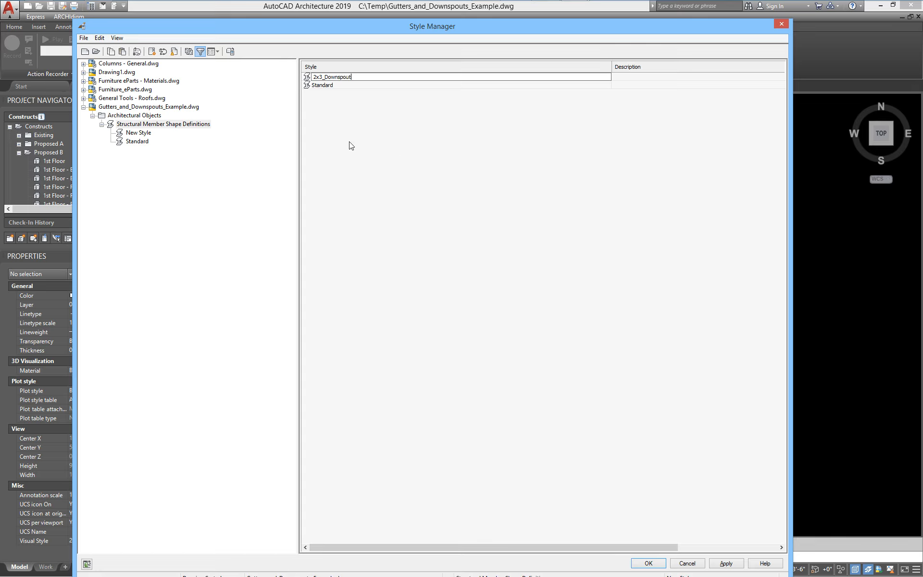
{"action": "key", "text": "Return"}
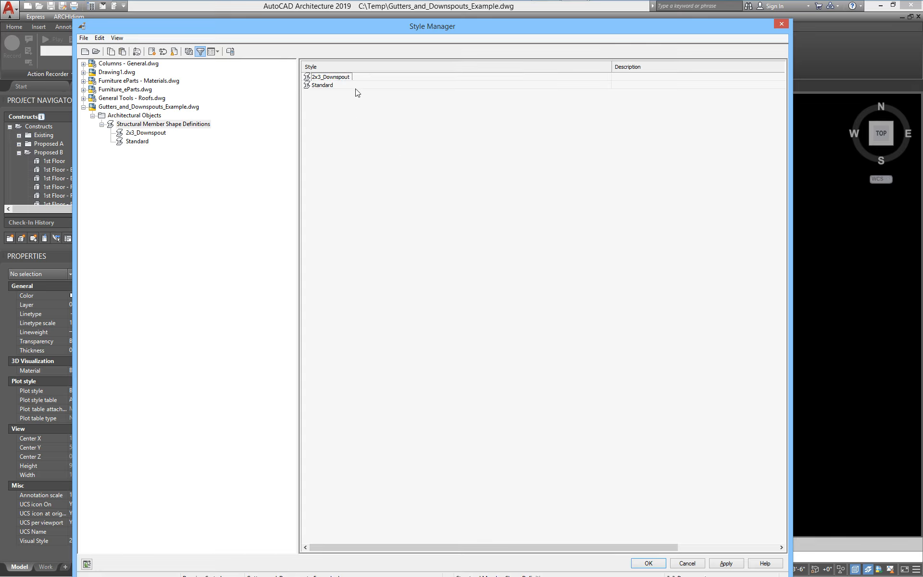
{"action": "double_click", "coordinate": [331, 77]}
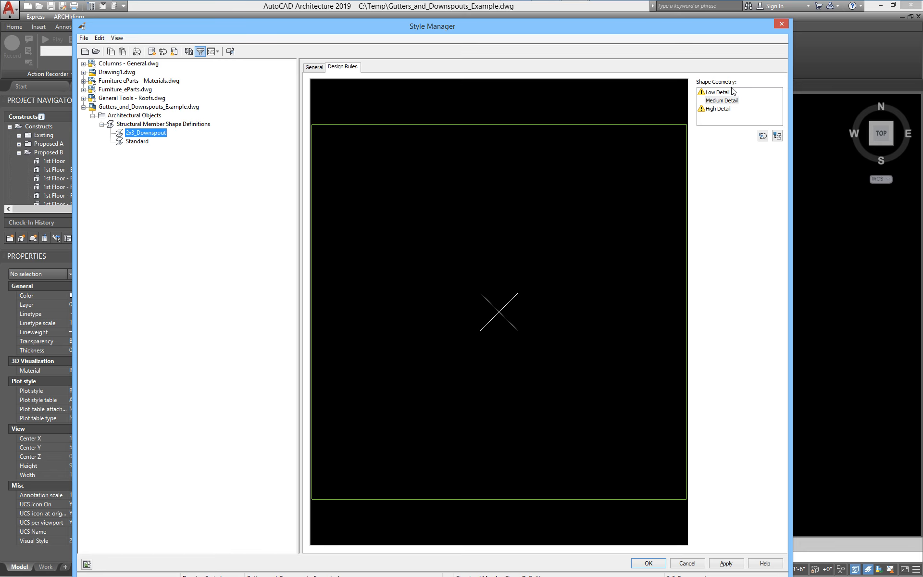
- Set the Low Detail geometry to the first rectangle, inserted at its centre
{"action": "left_click_drag", "start_coordinate": [660, 29], "coordinate": [639, 357]}
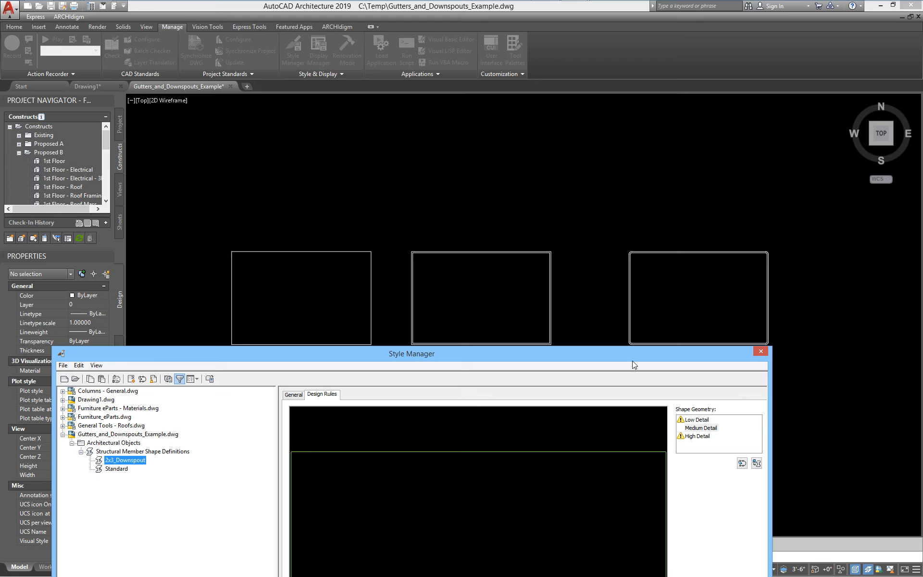
{"action": "left_click_drag", "start_coordinate": [569, 357], "coordinate": [602, 55]}
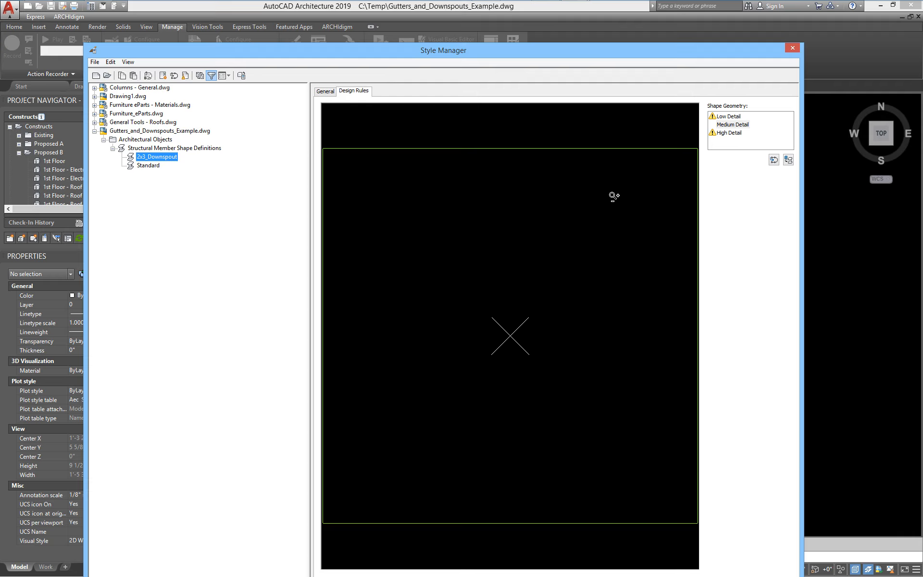
{"action": "left_click", "coordinate": [726, 118]}
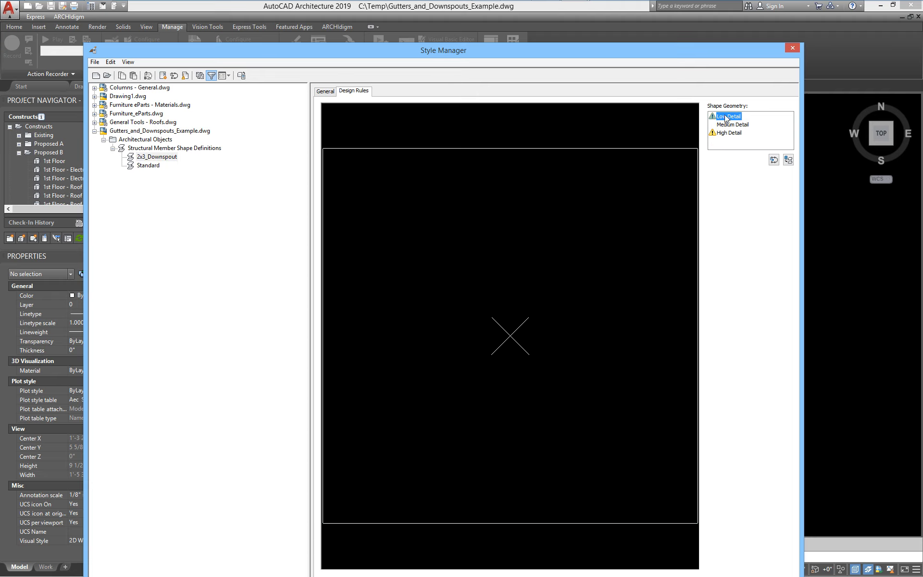
{"action": "left_click", "coordinate": [774, 160]}
{"action": "left_click", "coordinate": [289, 251]}
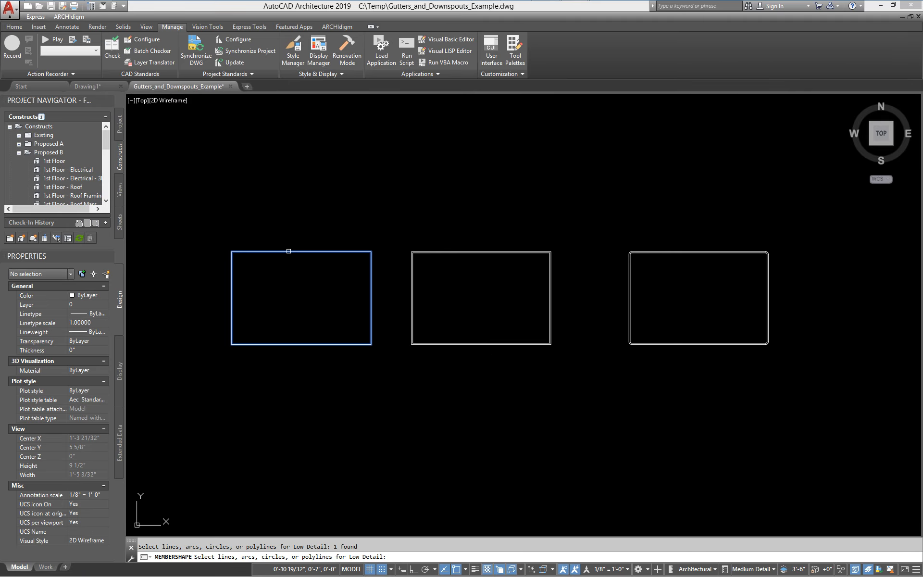
{"action": "key", "text": "Return"}
{"action": "left_click", "coordinate": [301, 297]}
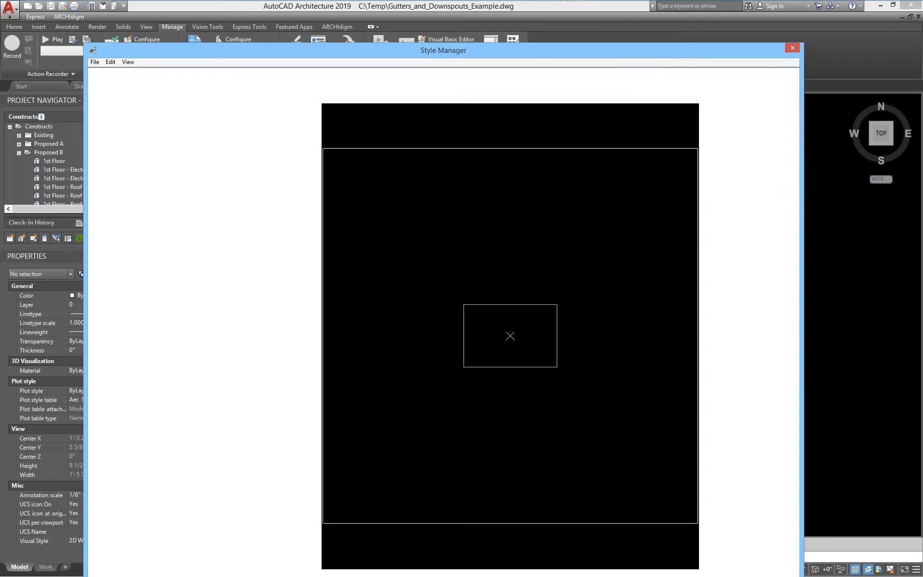
- Define Medium Detail as rings from the middle rectangle's outer and inner outlines, centred
{"action": "left_click", "coordinate": [731, 126]}
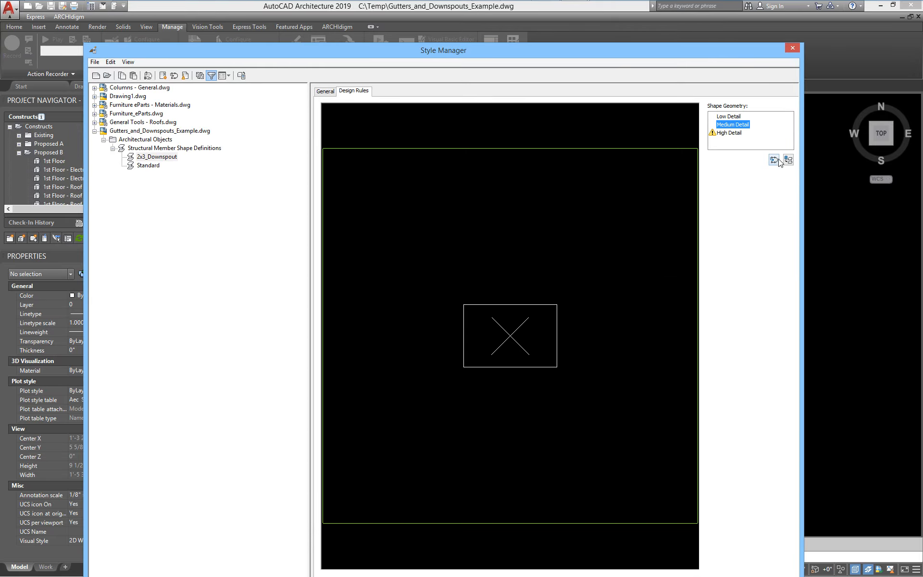
{"action": "left_click", "coordinate": [774, 161]}
{"action": "scroll", "coordinate": [433, 273], "scroll_direction": "up", "scroll_amount": 5}
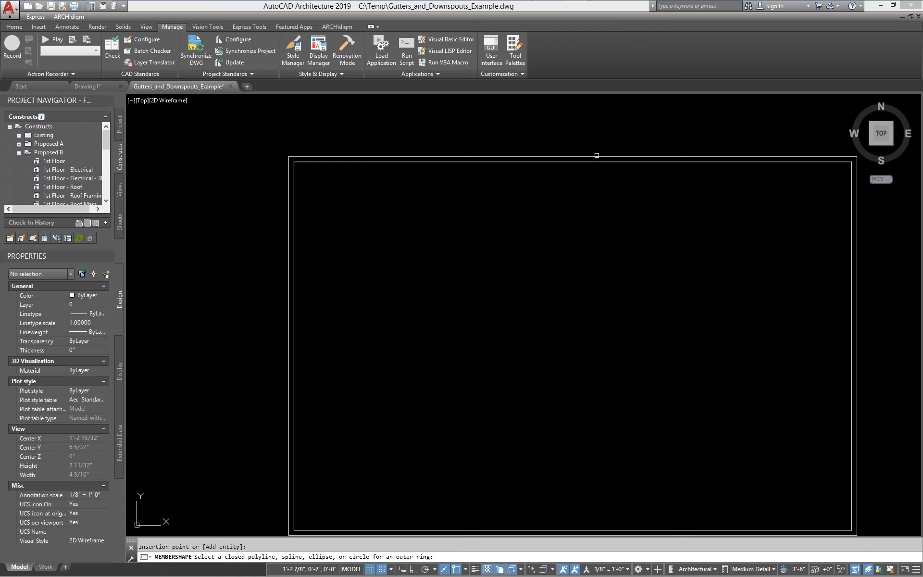
{"action": "left_click", "coordinate": [597, 155]}
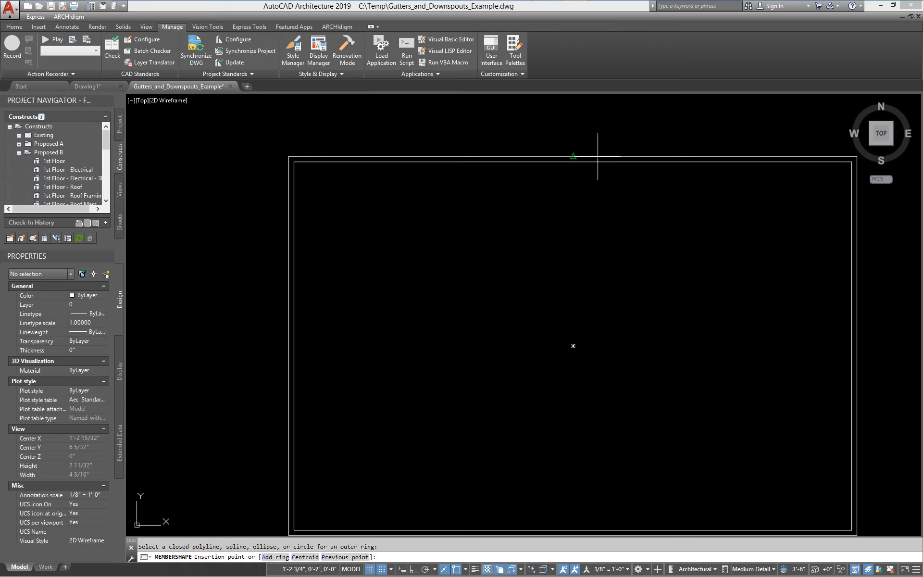
{"action": "left_click", "coordinate": [275, 557]}
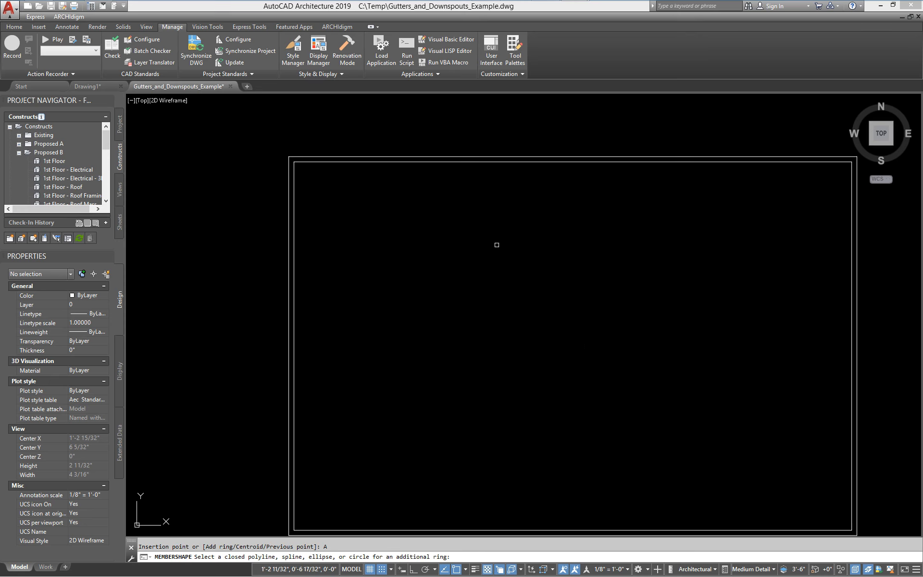
{"action": "left_click", "coordinate": [496, 162]}
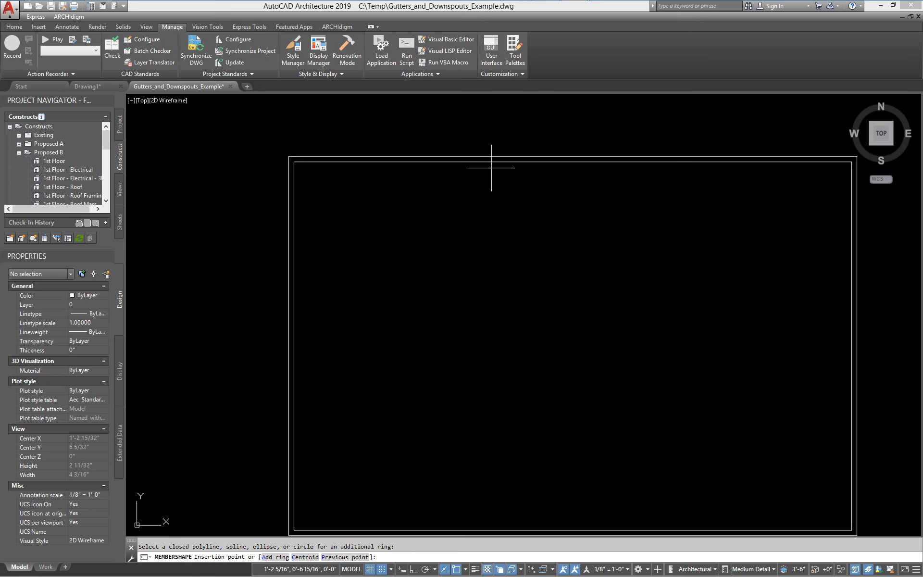
{"action": "scroll", "coordinate": [510, 224], "scroll_direction": "down", "scroll_amount": 4}
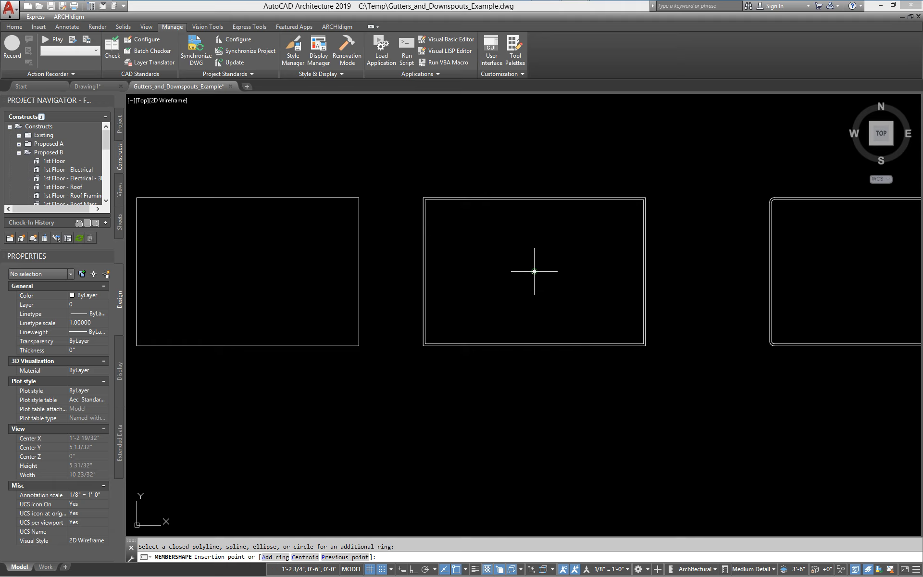
{"action": "left_click", "coordinate": [534, 271]}
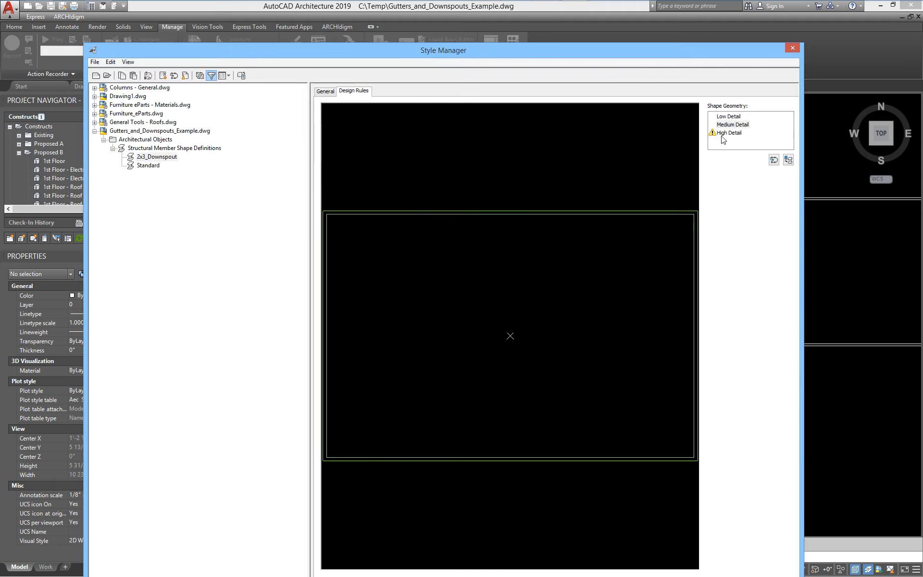
- Define High Detail as rings from the rounded rectangle's outer and inner outlines, centred
{"action": "left_click", "coordinate": [774, 160]}
{"action": "scroll", "coordinate": [342, 234], "scroll_direction": "up", "scroll_amount": 5}
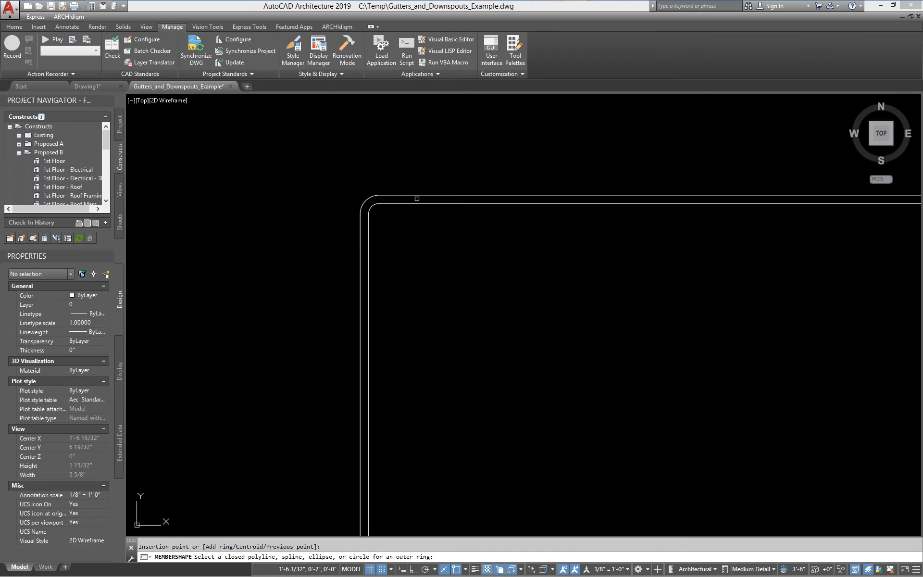
{"action": "scroll", "coordinate": [465, 244], "scroll_direction": "down", "scroll_amount": 4}
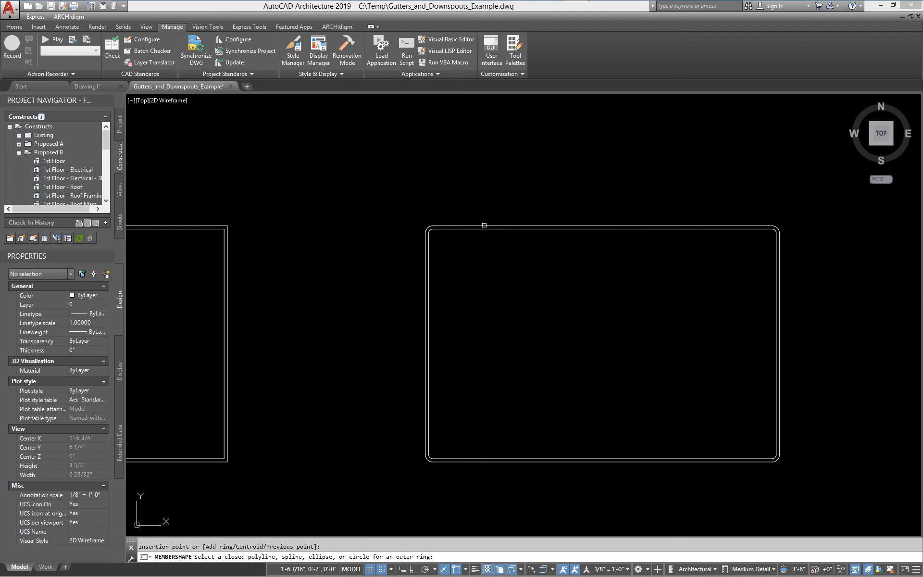
{"action": "scroll", "coordinate": [484, 225], "scroll_direction": "up", "scroll_amount": 2}
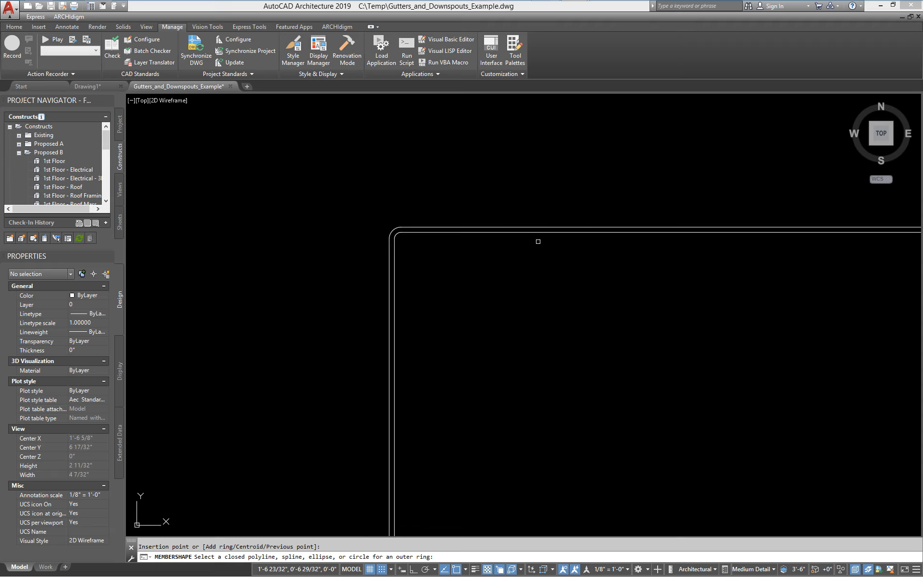
{"action": "scroll", "coordinate": [537, 243], "scroll_direction": "down", "scroll_amount": 6}
{"action": "scroll", "coordinate": [542, 226], "scroll_direction": "up", "scroll_amount": 2}
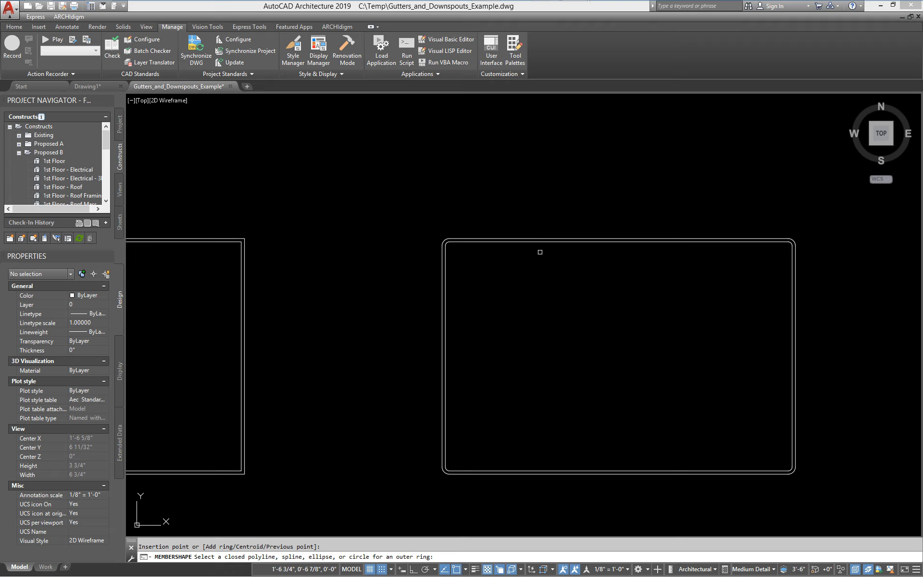
{"action": "scroll", "coordinate": [524, 235], "scroll_direction": "up", "scroll_amount": 2}
{"action": "scroll", "coordinate": [490, 211], "scroll_direction": "down", "scroll_amount": 2}
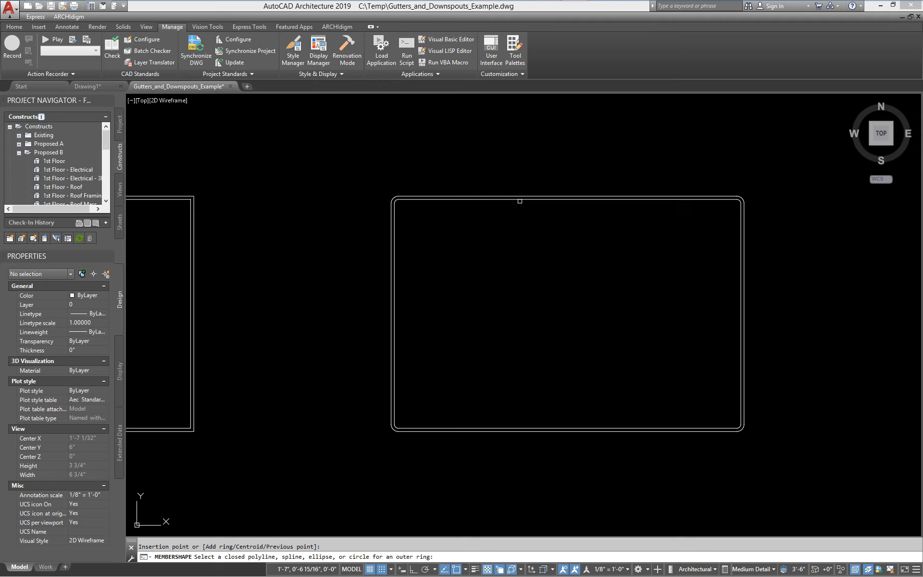
{"action": "left_click", "coordinate": [527, 195]}
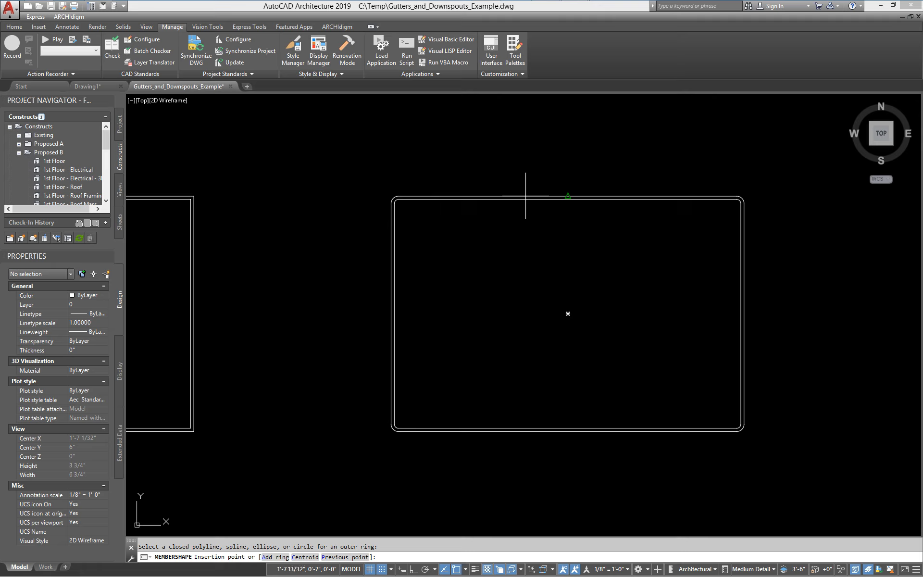
{"action": "left_click", "coordinate": [275, 556]}
{"action": "left_click", "coordinate": [559, 200]}
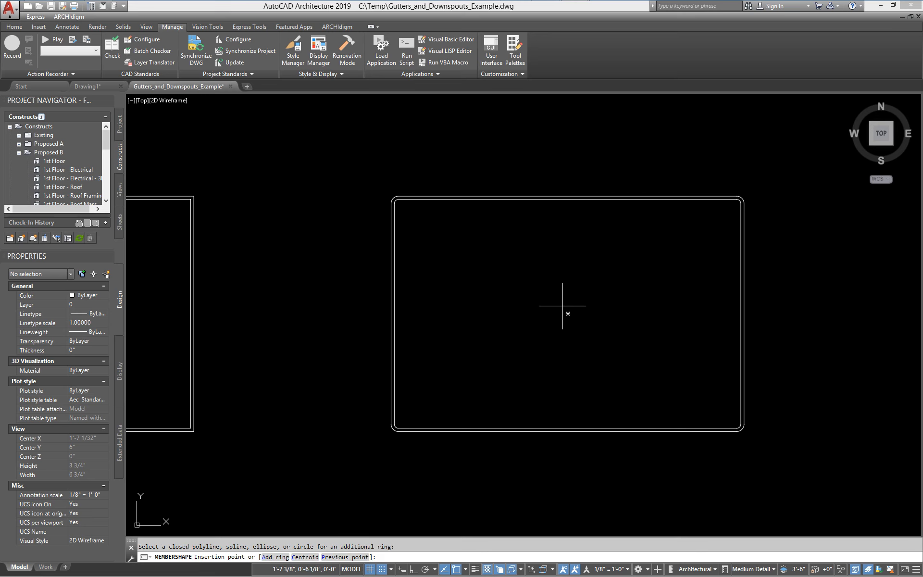
{"action": "left_click", "coordinate": [568, 310]}
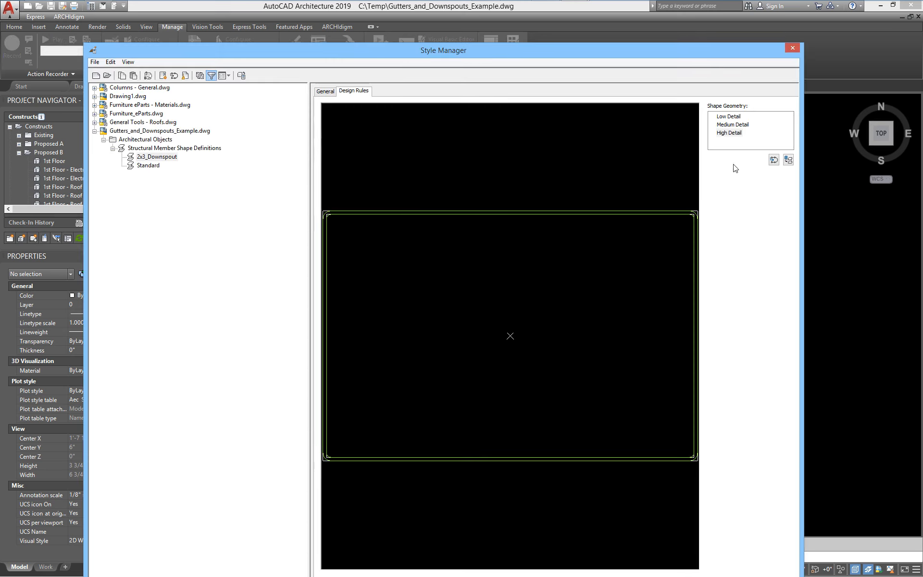
- Review the low, medium and high detail shapes, then apply and close Style Manager
{"action": "left_click", "coordinate": [731, 124]}
{"action": "left_click", "coordinate": [728, 116]}
{"action": "left_click", "coordinate": [726, 131]}
{"action": "left_click", "coordinate": [726, 125]}
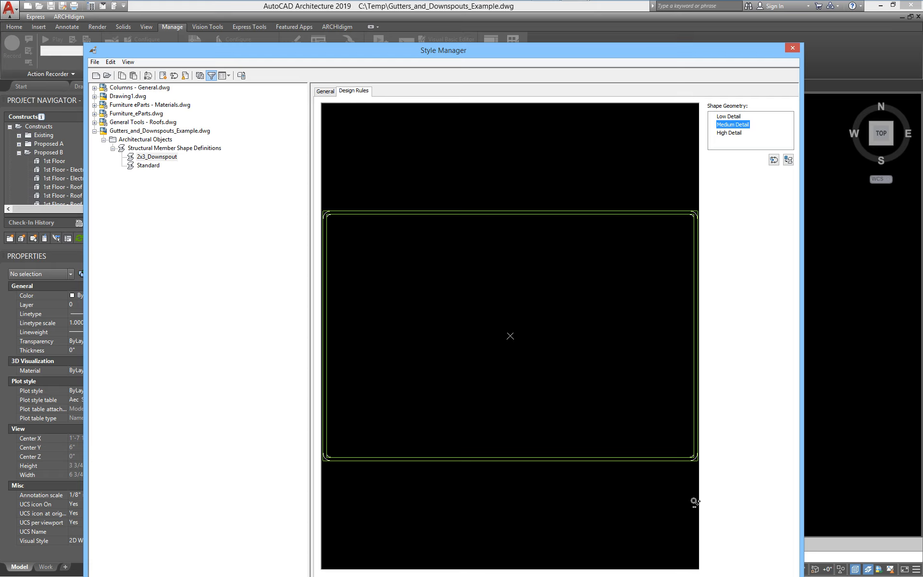
{"action": "left_click_drag", "start_coordinate": [651, 51], "coordinate": [635, 20]}
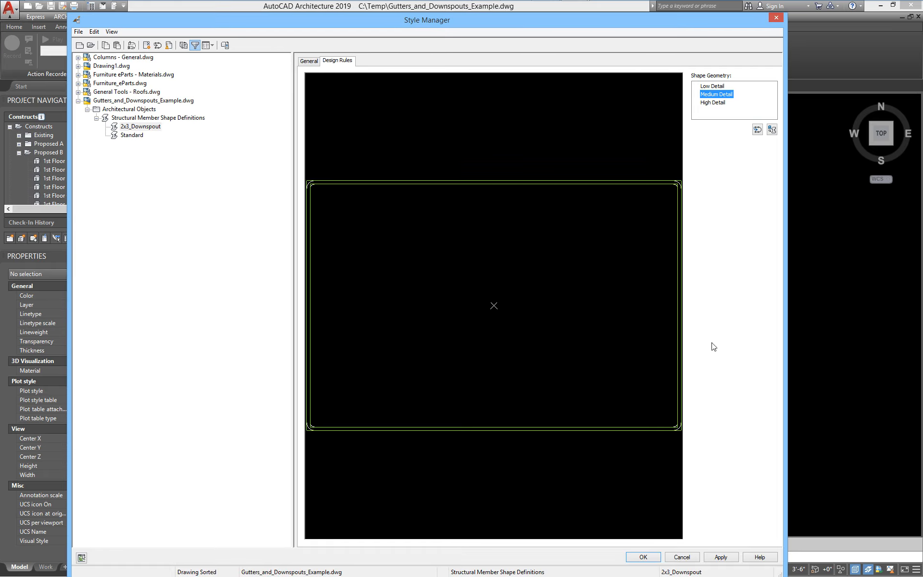
{"action": "left_click", "coordinate": [721, 557]}
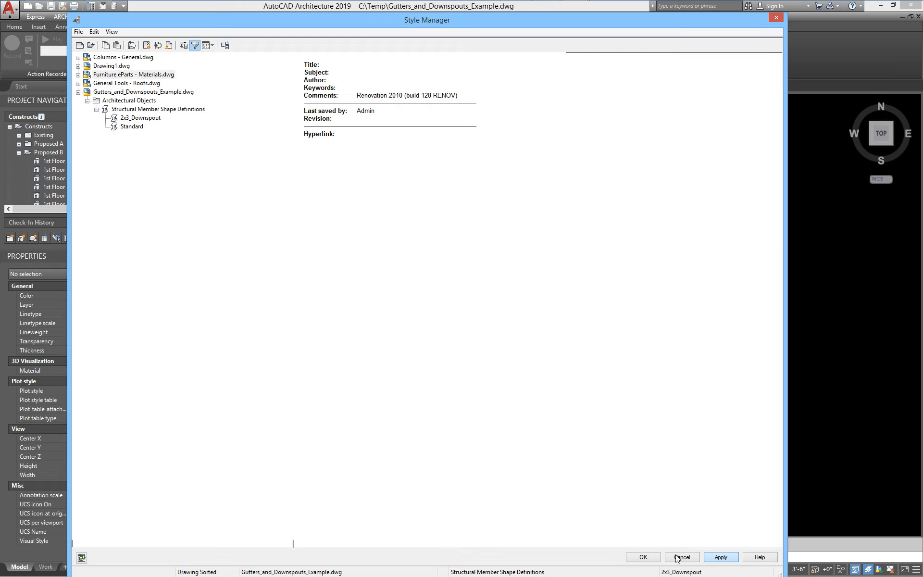
{"action": "left_click", "coordinate": [644, 557]}
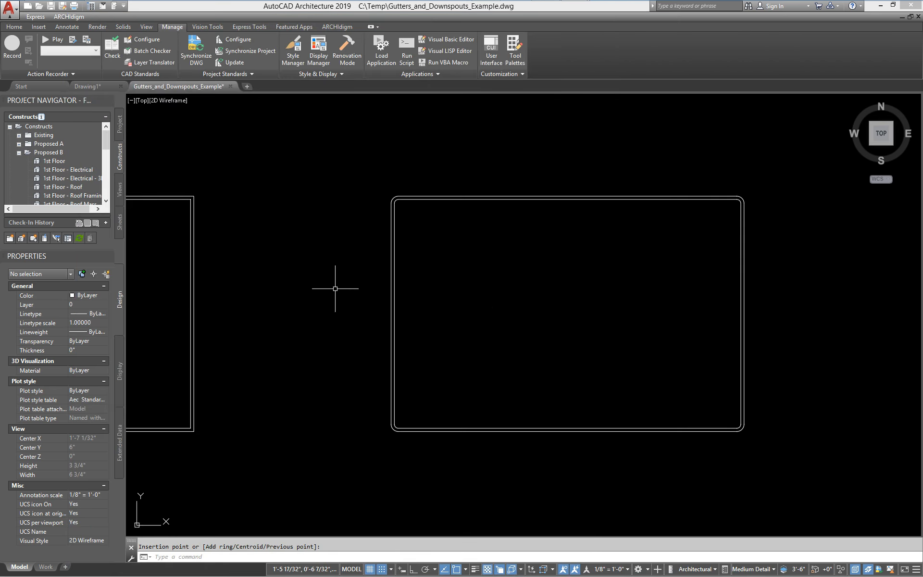
- Via MEMBERSTYLE, set the 2x3 Tube start shape to 2x3_Downspout and apply
{"action": "type", "text": "memberstyle"}
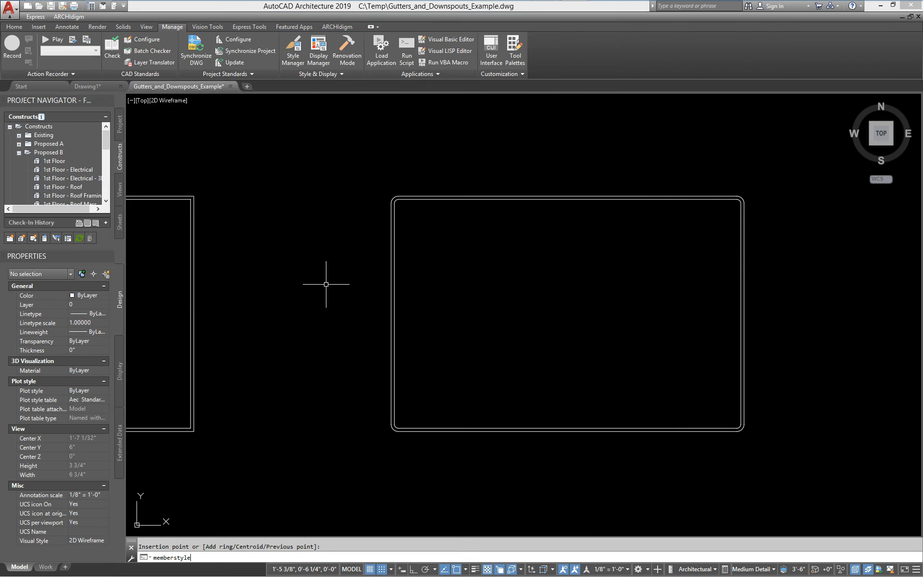
{"action": "key", "text": "Return"}
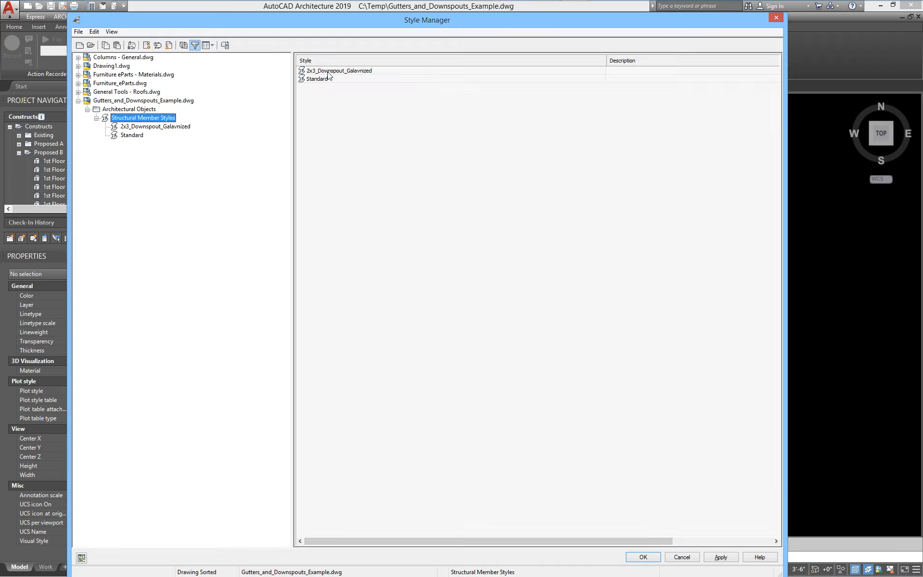
{"action": "left_click", "coordinate": [395, 100]}
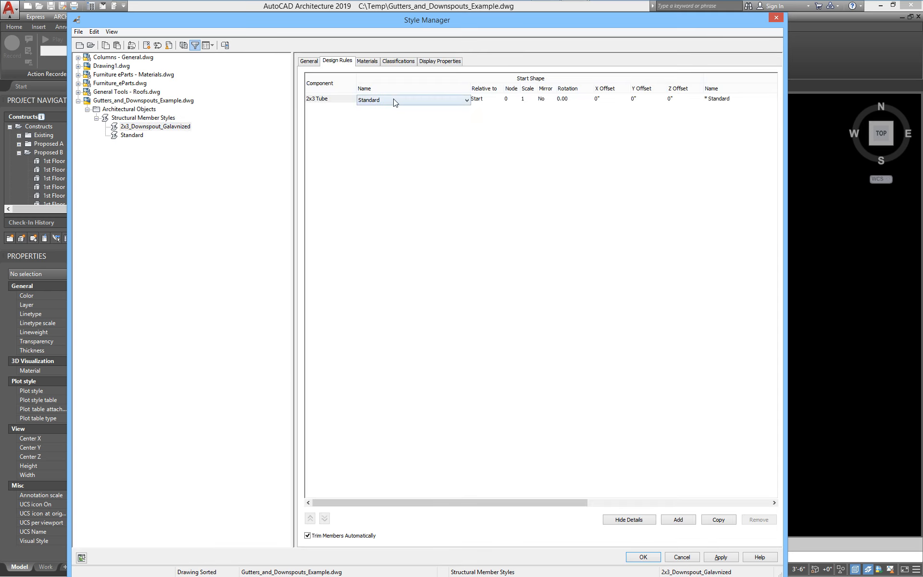
{"action": "left_click", "coordinate": [395, 100]}
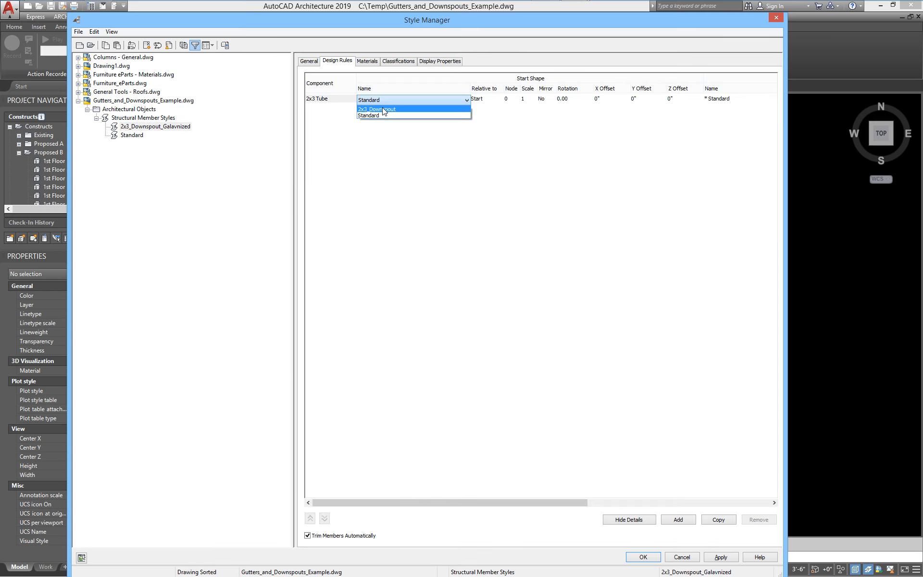
{"action": "left_click", "coordinate": [383, 110]}
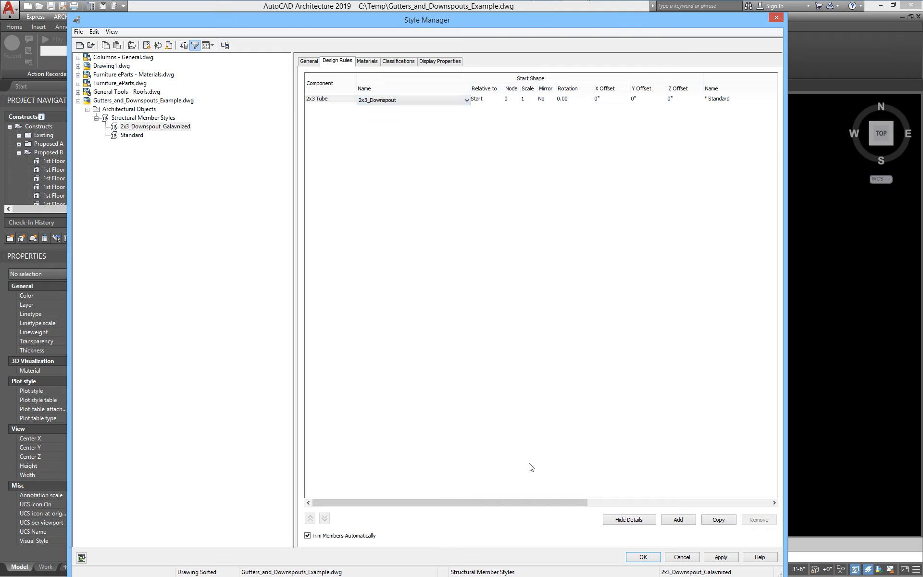
{"action": "left_click_drag", "start_coordinate": [511, 500], "coordinate": [574, 495]}
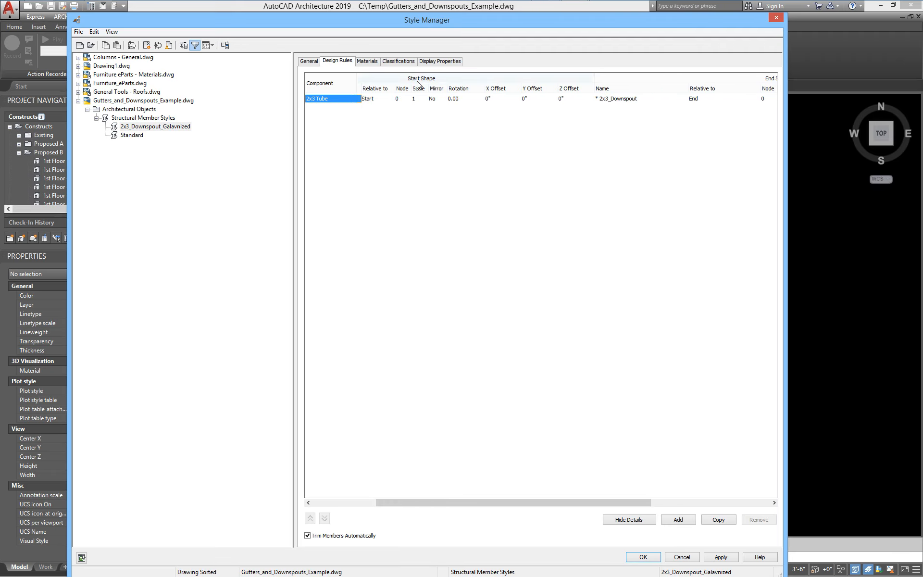
{"action": "left_click_drag", "start_coordinate": [493, 500], "coordinate": [543, 498]}
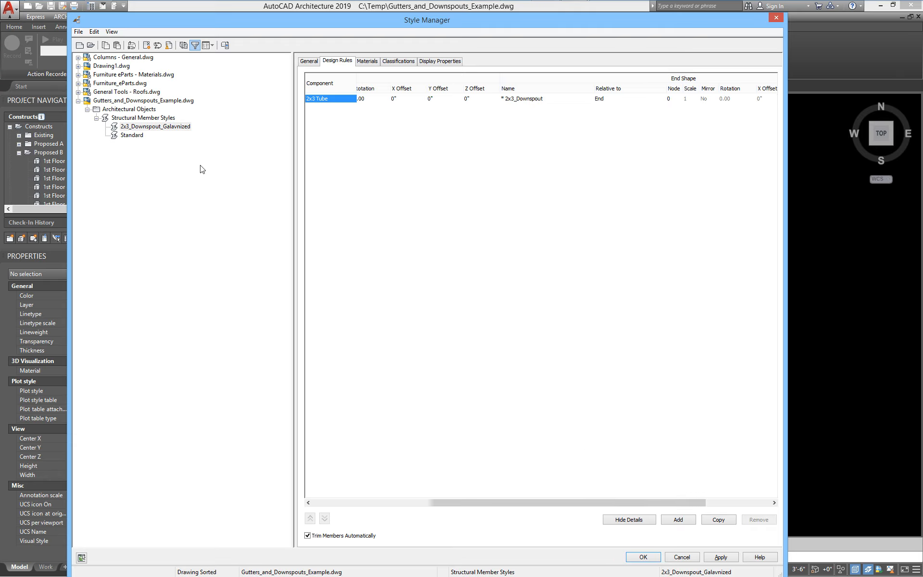
{"action": "left_click", "coordinate": [720, 557]}
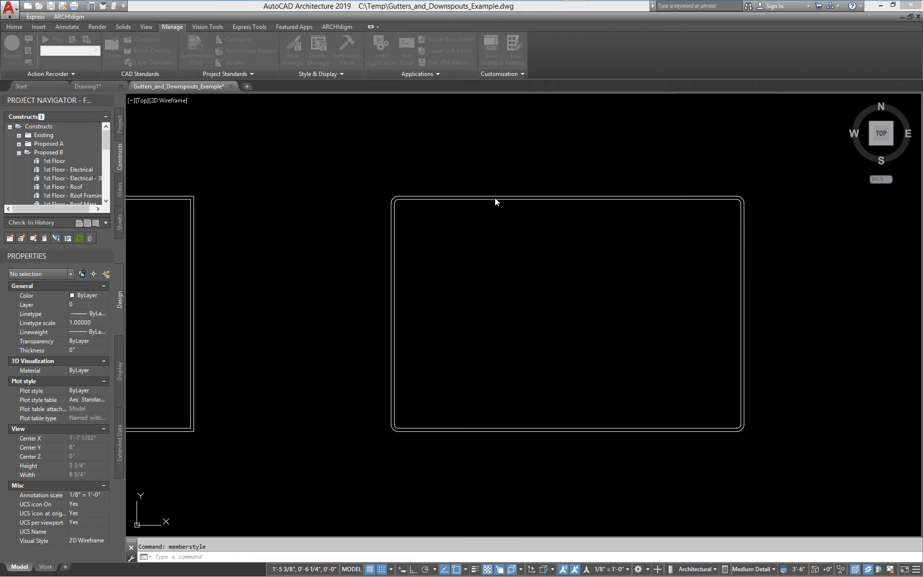
- In a 3D view, place a 2x3_Downspout_Galavnized column beside the rectangles using COLUMNADD
{"action": "scroll", "coordinate": [439, 402], "scroll_direction": "down", "scroll_amount": 3}
{"action": "mouse_move", "coordinate": [457, 372]}
{"action": "middle_mouse_down", "text": "shift"}
{"action": "mouse_move", "coordinate": [546, 247]}
{"action": "mouse_move", "coordinate": [463, 310]}
{"action": "mouse_move", "coordinate": [567, 320]}
{"action": "mouse_move", "coordinate": [513, 387]}
{"action": "middle_mouse_up", "text": "shift"}
{"action": "type", "text": "column"}
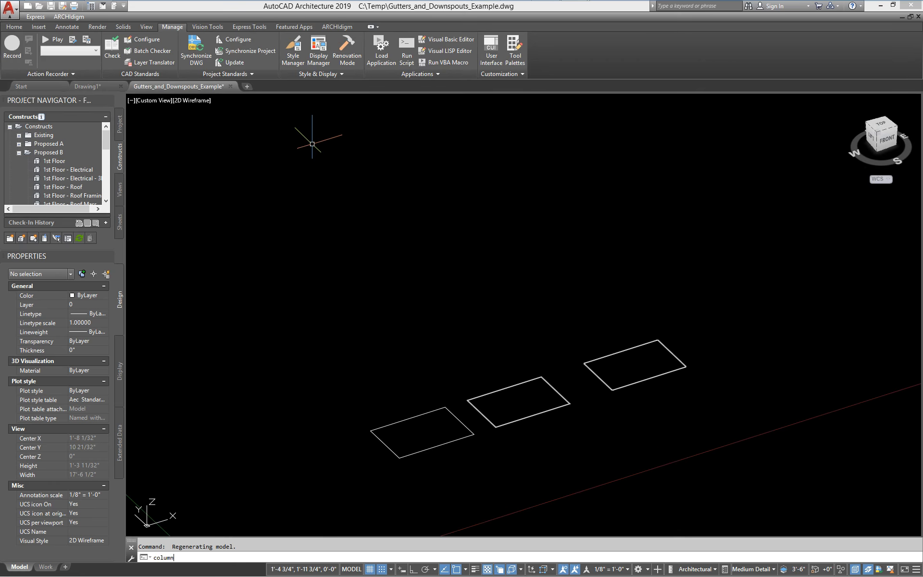
{"action": "type", "text": "add"}
{"action": "key", "text": "Return"}
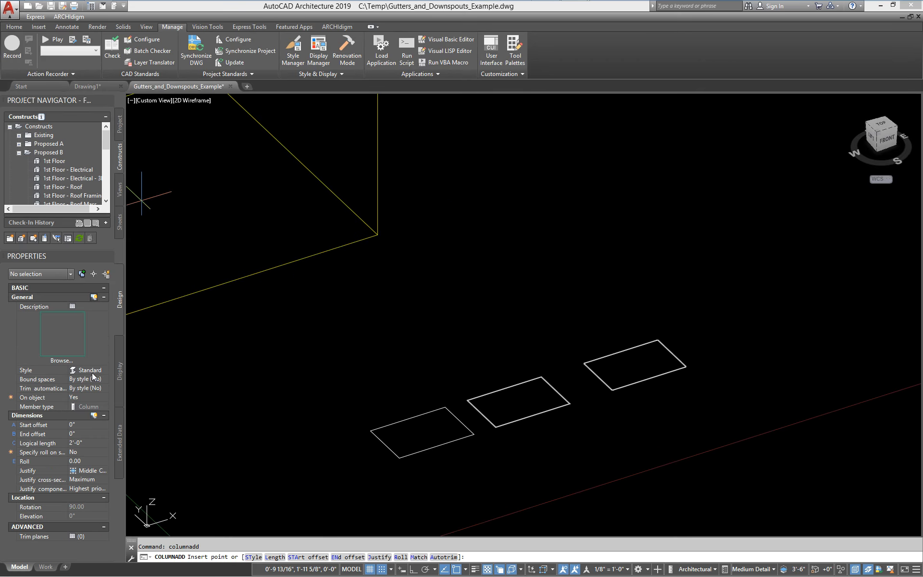
{"action": "left_click", "coordinate": [91, 372]}
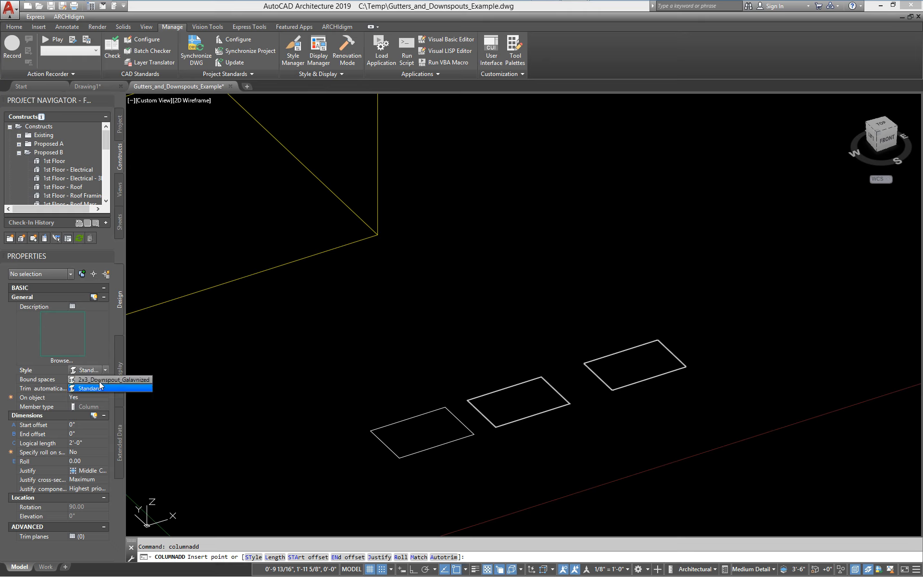
{"action": "left_click", "coordinate": [99, 381]}
{"action": "scroll", "coordinate": [434, 356], "scroll_direction": "down", "scroll_amount": 3}
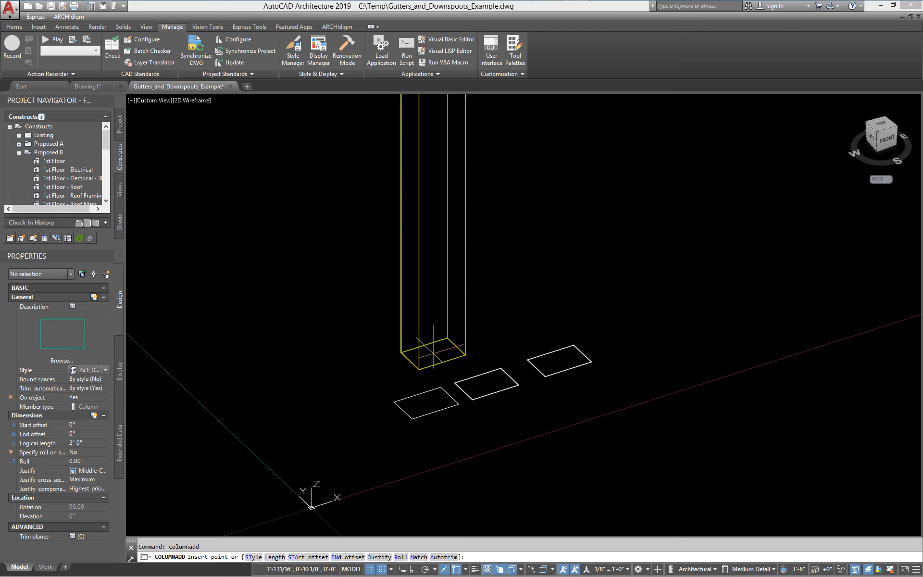
{"action": "left_click", "coordinate": [352, 358]}
- End column placement and inspect the downspout at High Detail display level
{"action": "key", "text": "Escape"}
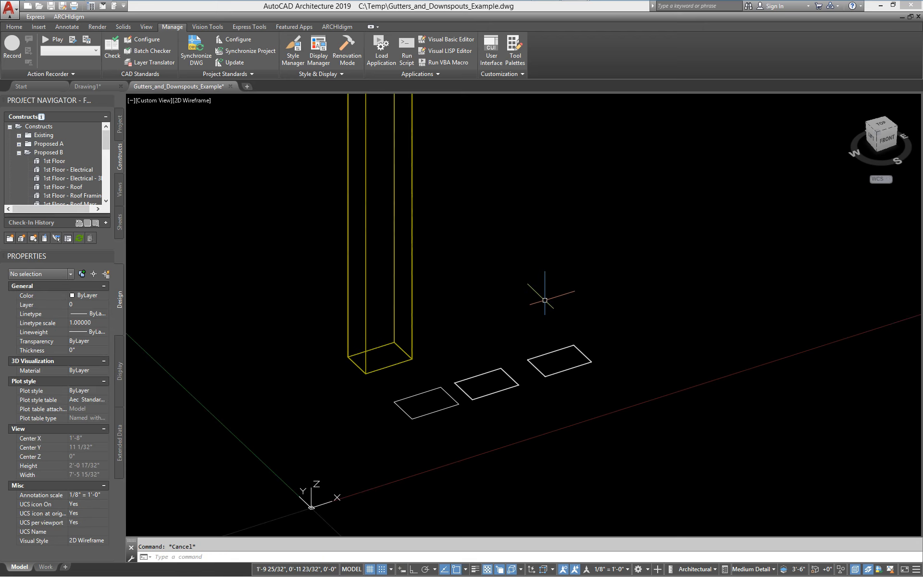
{"action": "scroll", "coordinate": [340, 366], "scroll_direction": "up", "scroll_amount": 2}
{"action": "scroll", "coordinate": [515, 443], "scroll_direction": "up", "scroll_amount": 6}
{"action": "scroll", "coordinate": [474, 442], "scroll_direction": "down", "scroll_amount": 2}
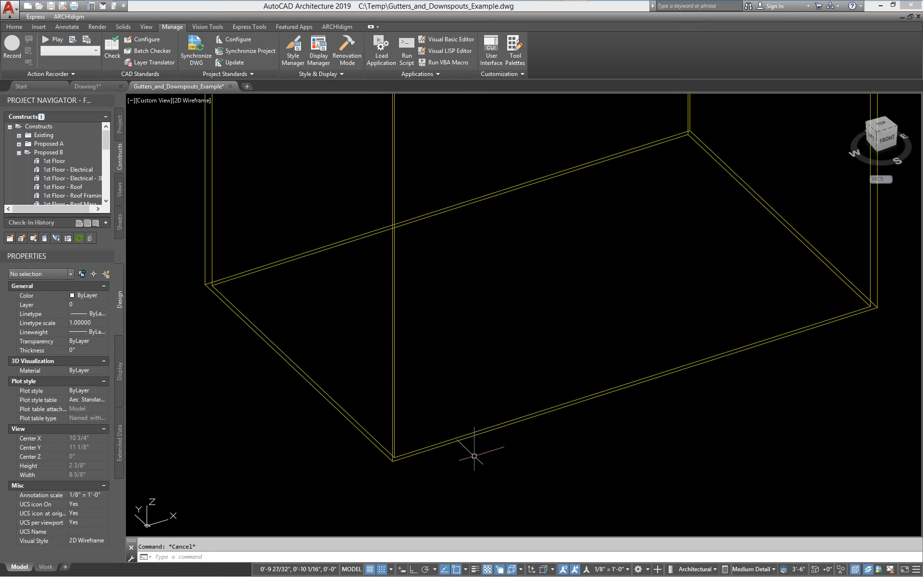
{"action": "scroll", "coordinate": [454, 445], "scroll_direction": "down", "scroll_amount": 3}
{"action": "scroll", "coordinate": [432, 408], "scroll_direction": "up", "scroll_amount": 3}
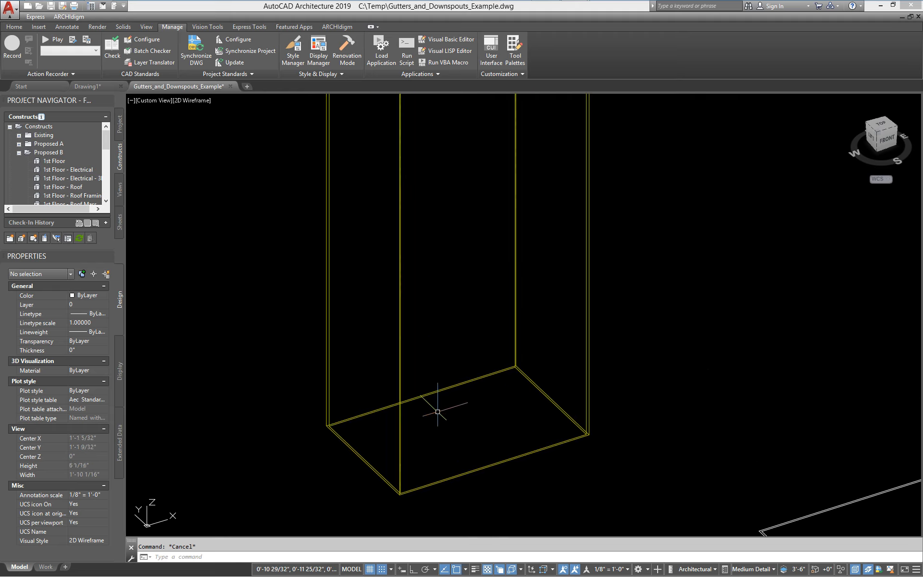
{"action": "middle_click_drag", "start_coordinate": [435, 400], "coordinate": [412, 354]}
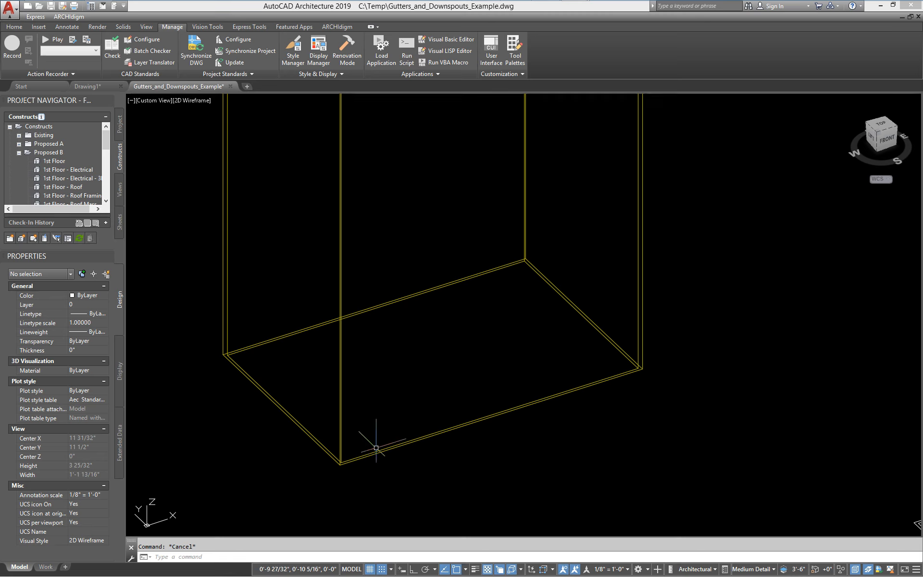
{"action": "scroll", "coordinate": [459, 404], "scroll_direction": "down", "scroll_amount": 2}
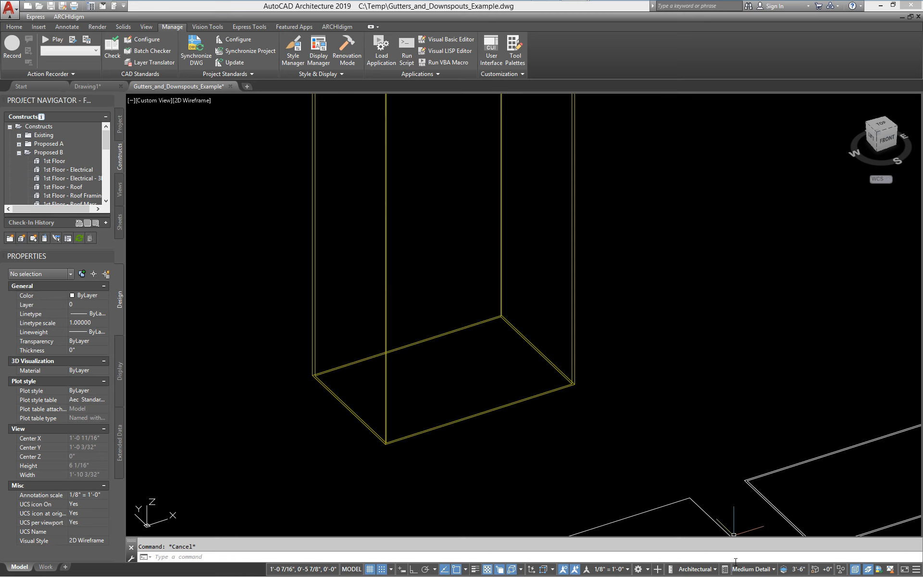
{"action": "left_click", "coordinate": [751, 572]}
{"action": "left_click", "coordinate": [762, 457]}
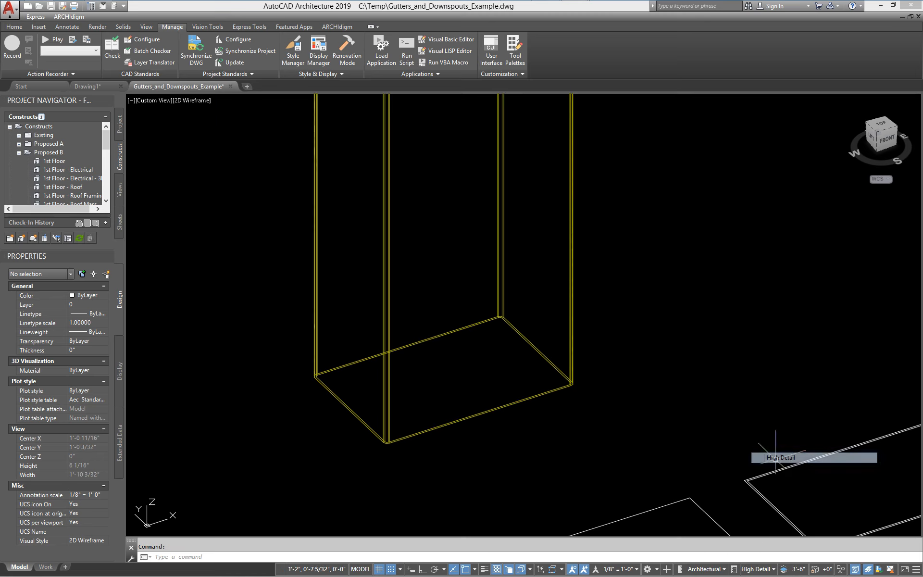
{"action": "scroll", "coordinate": [387, 446], "scroll_direction": "up", "scroll_amount": 2}
{"action": "scroll", "coordinate": [388, 447], "scroll_direction": "up", "scroll_amount": 3}
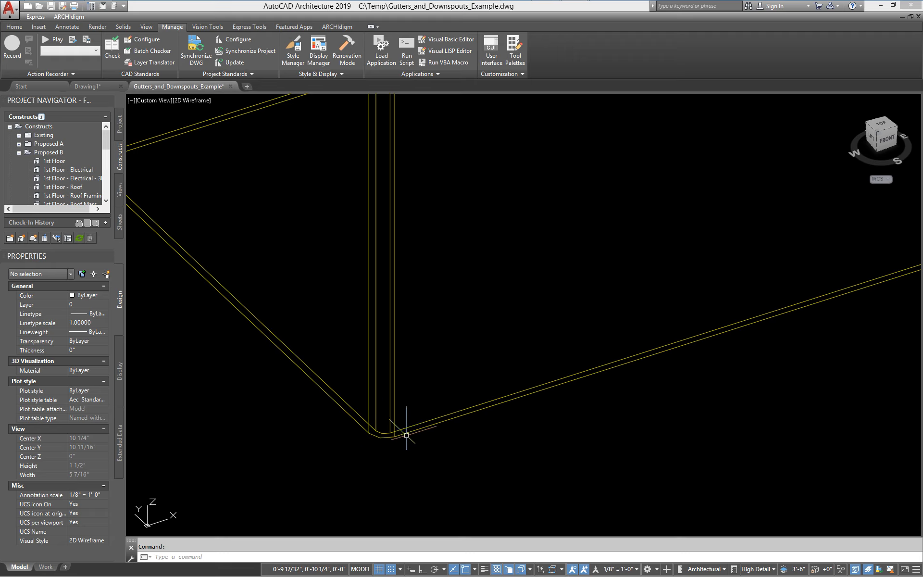
- Switch the display to Low Detail and pan and zoom around the model
{"action": "scroll", "coordinate": [475, 459], "scroll_direction": "down", "scroll_amount": 2}
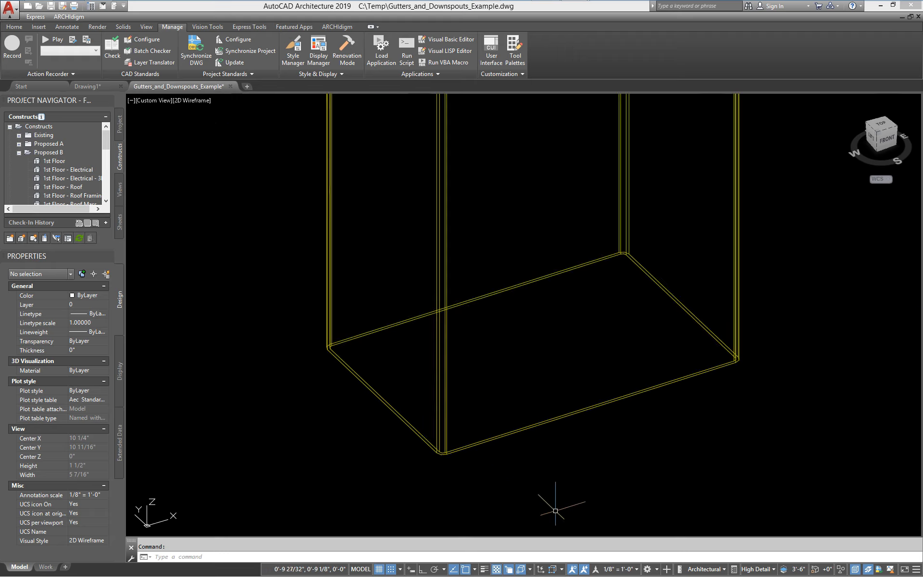
{"action": "left_click", "coordinate": [755, 569]}
{"action": "left_click", "coordinate": [798, 468]}
{"action": "scroll", "coordinate": [457, 446], "scroll_direction": "up", "scroll_amount": 3}
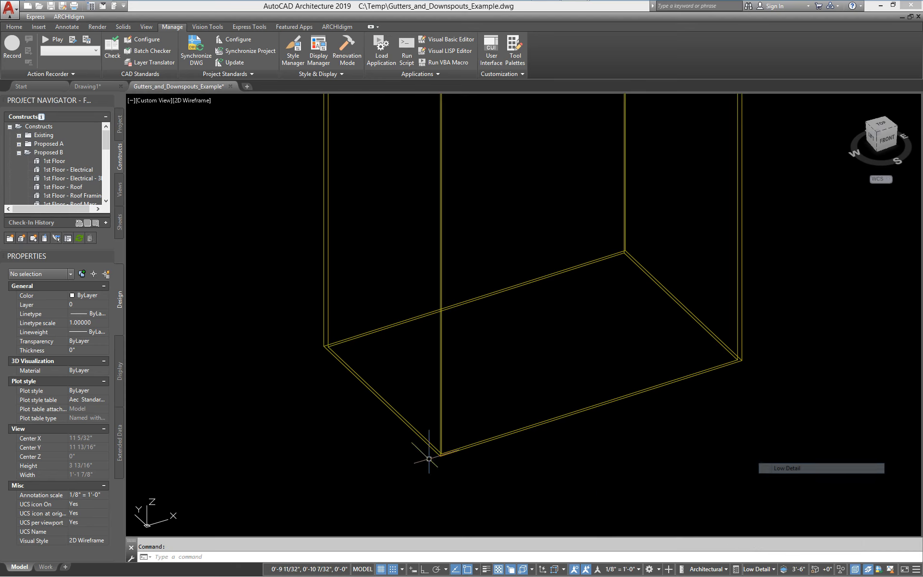
{"action": "scroll", "coordinate": [457, 447], "scroll_direction": "down", "scroll_amount": 3}
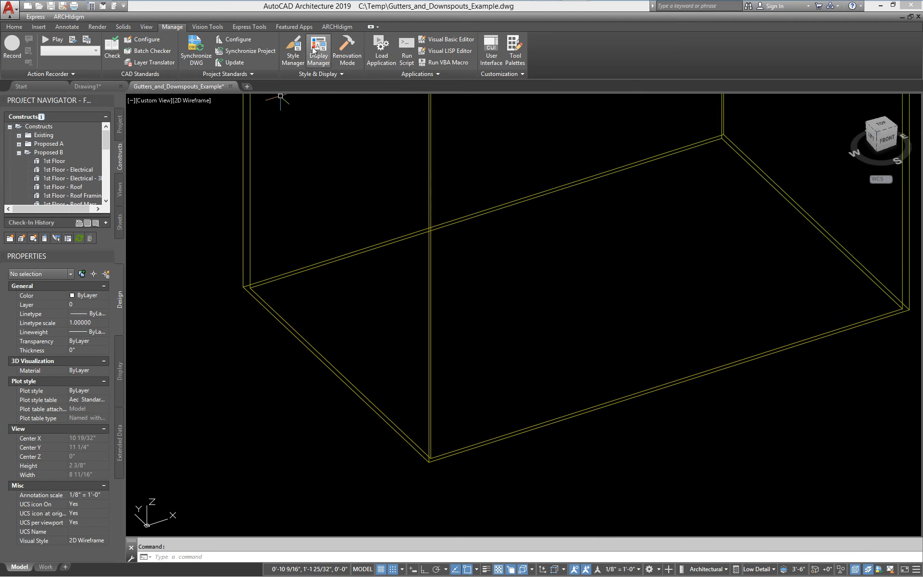
{"action": "scroll", "coordinate": [470, 351], "scroll_direction": "down", "scroll_amount": 5}
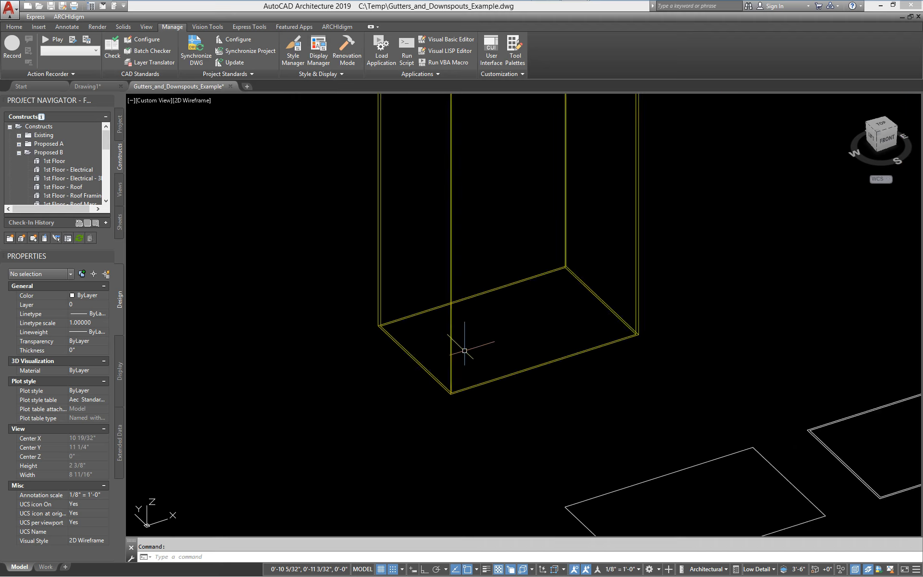
{"action": "mouse_move", "coordinate": [477, 336]}
{"action": "middle_mouse_down"}
{"action": "mouse_move", "coordinate": [462, 408]}
{"action": "mouse_move", "coordinate": [414, 410]}
{"action": "middle_mouse_up"}
{"action": "scroll", "coordinate": [462, 408], "scroll_direction": "down", "scroll_amount": 1}
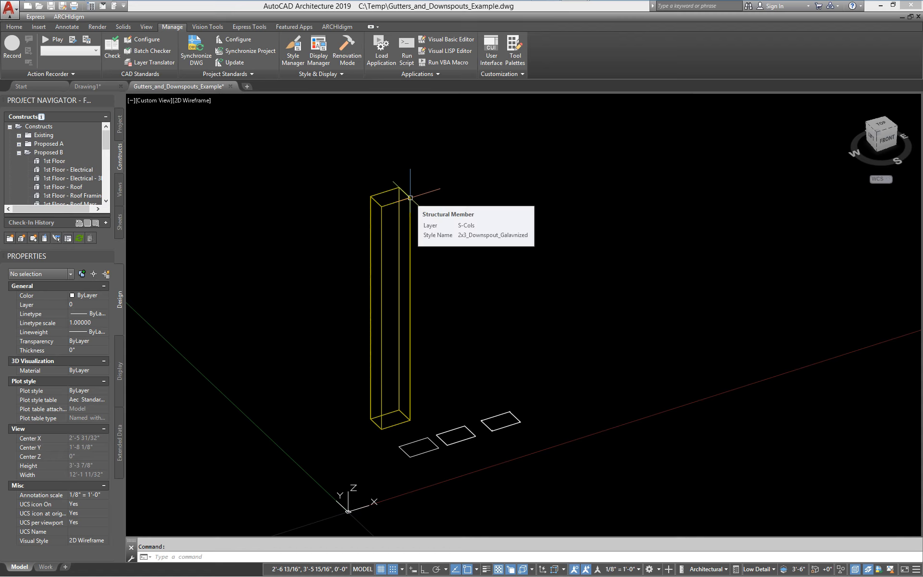
{"action": "scroll", "coordinate": [400, 441], "scroll_direction": "up", "scroll_amount": 2}
{"action": "scroll", "coordinate": [400, 440], "scroll_direction": "up", "scroll_amount": 1}
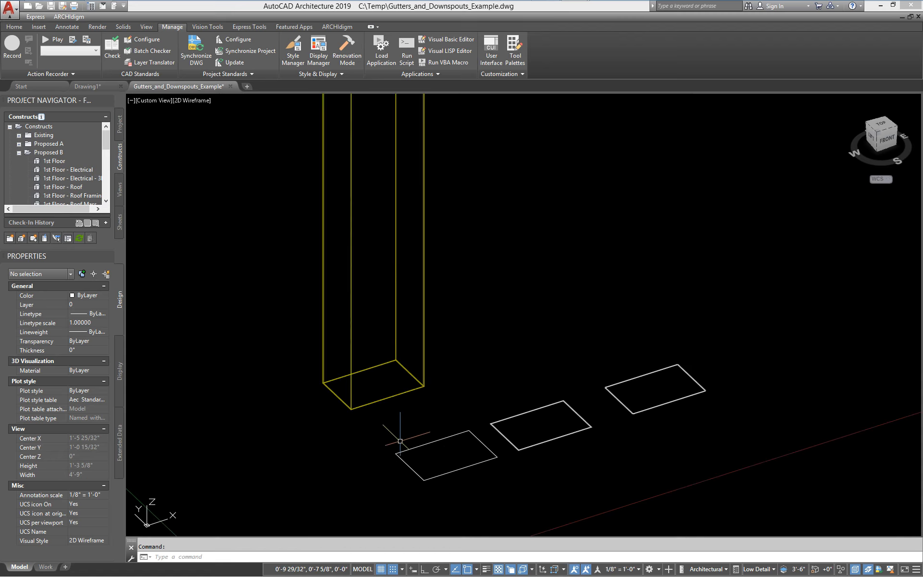
{"action": "scroll", "coordinate": [400, 441], "scroll_direction": "down", "scroll_amount": 1}
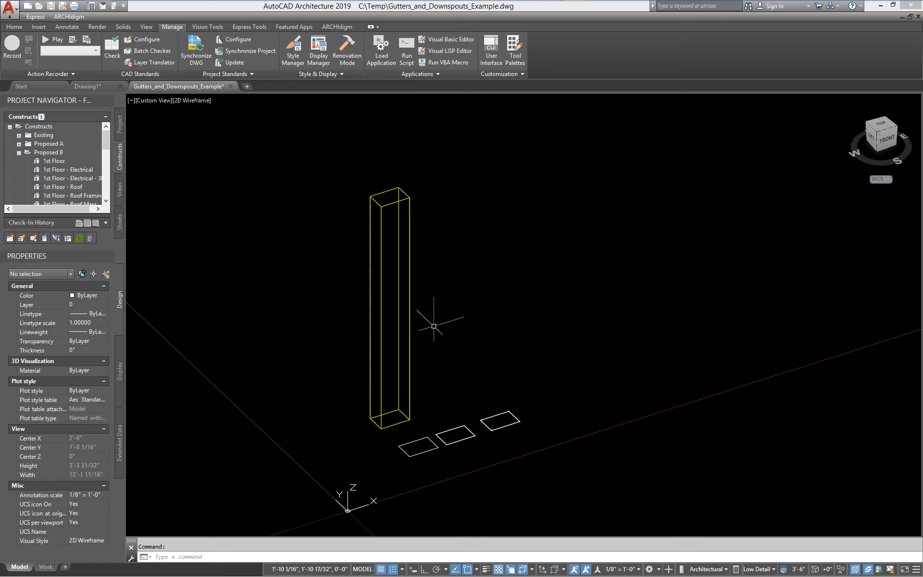
{"action": "scroll", "coordinate": [401, 426], "scroll_direction": "up", "scroll_amount": 2}
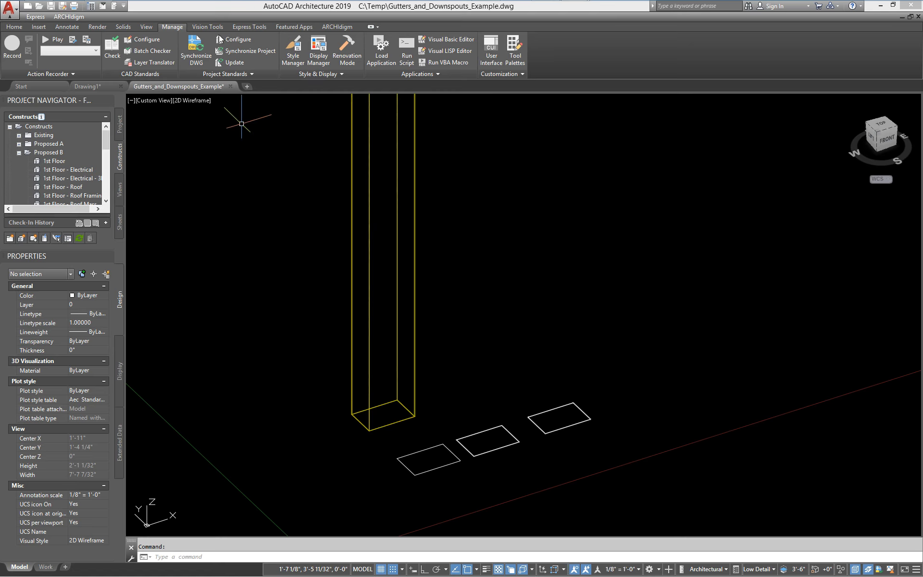
- Render the viewport in the Shaded visual style and inspect the downspout from several angles
{"action": "left_click", "coordinate": [146, 27]}
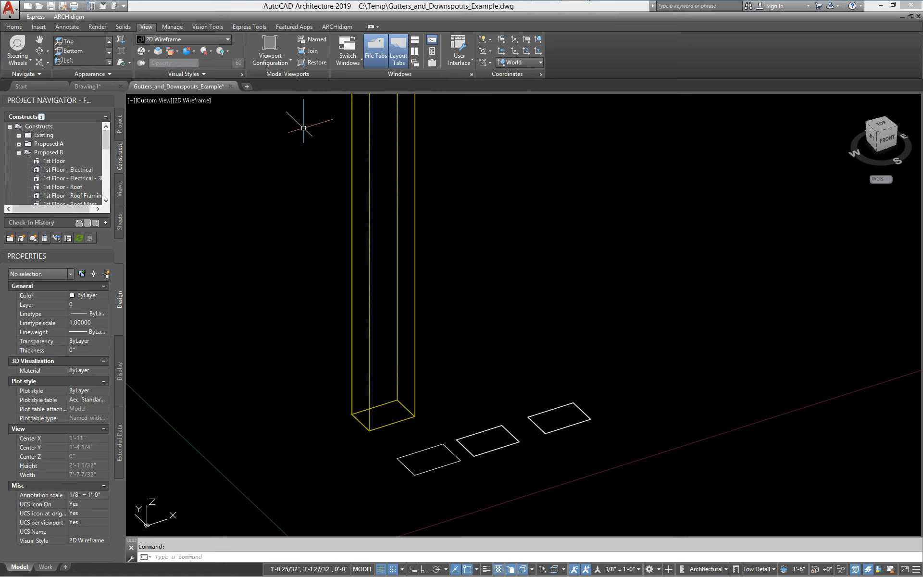
{"action": "left_click", "coordinate": [209, 38]}
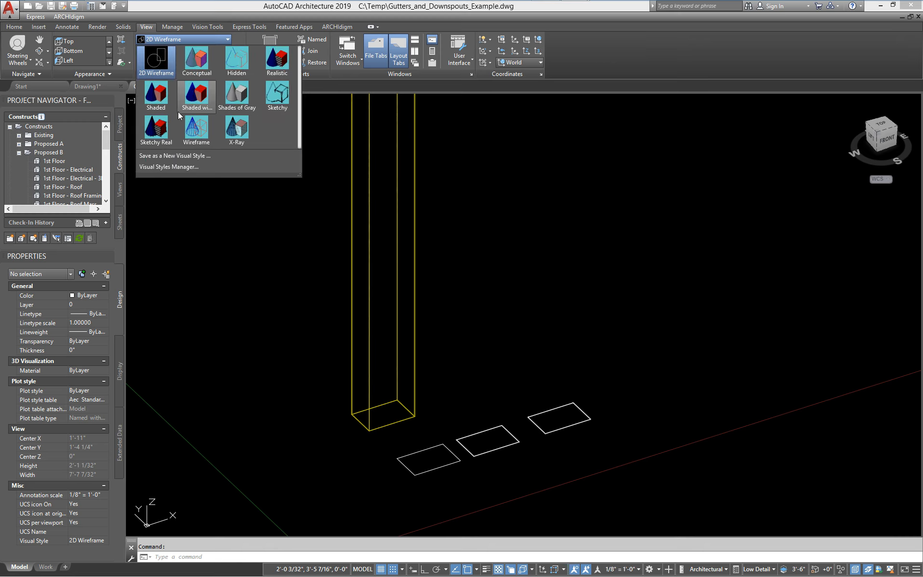
{"action": "left_click", "coordinate": [164, 96]}
{"action": "mouse_move", "coordinate": [451, 233]}
{"action": "middle_mouse_down", "text": "shift"}
{"action": "mouse_move", "coordinate": [467, 336]}
{"action": "mouse_move", "coordinate": [451, 327]}
{"action": "middle_mouse_up", "text": "shift"}
{"action": "scroll", "coordinate": [391, 331], "scroll_direction": "up", "scroll_amount": 6}
{"action": "middle_click_drag", "start_coordinate": [375, 348], "coordinate": [371, 324], "text": "shift"}
{"action": "scroll", "coordinate": [390, 377], "scroll_direction": "down", "scroll_amount": 6}
{"action": "middle_click_drag", "start_coordinate": [387, 495], "coordinate": [401, 367]}
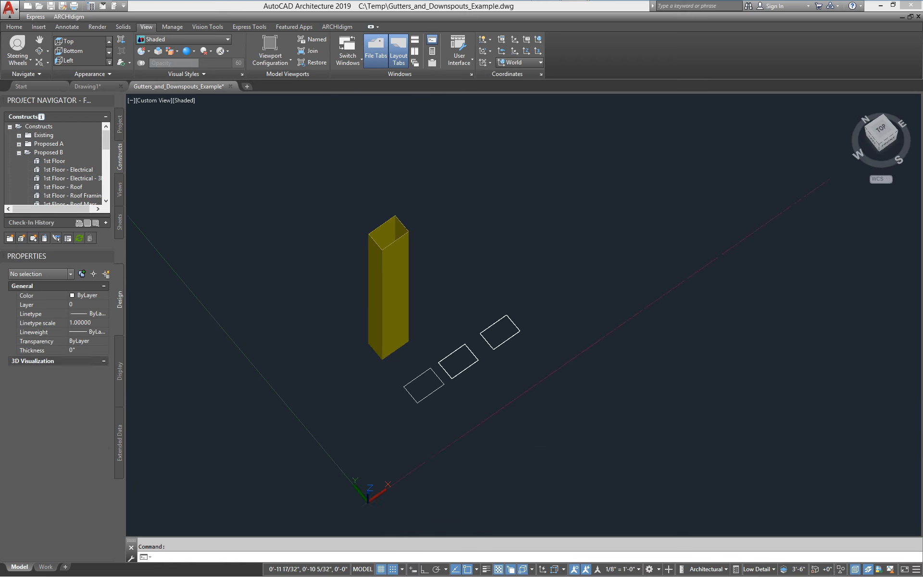
{"action": "scroll", "coordinate": [418, 356], "scroll_direction": "up", "scroll_amount": 3}
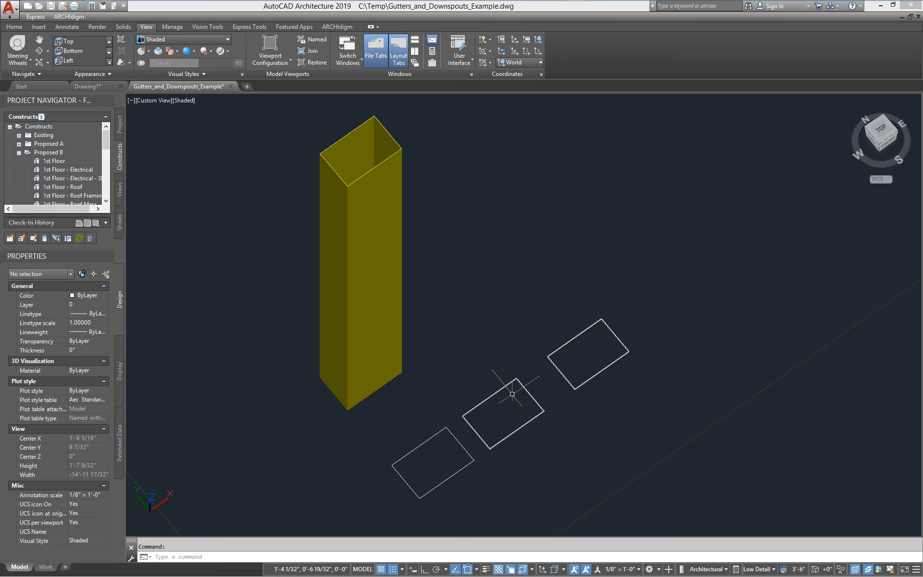
{"action": "scroll", "coordinate": [512, 394], "scroll_direction": "up", "scroll_amount": 3}
{"action": "scroll", "coordinate": [493, 414], "scroll_direction": "down", "scroll_amount": 4}
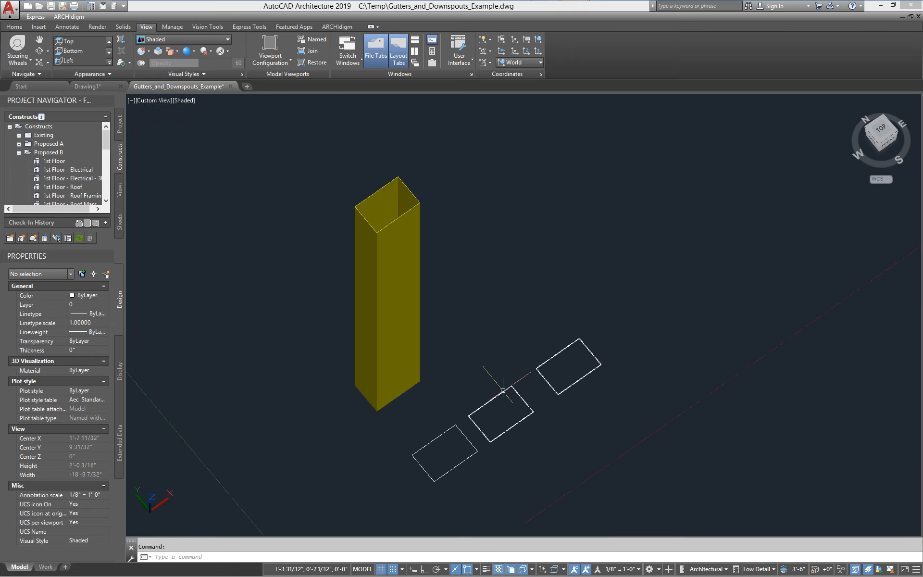
{"action": "scroll", "coordinate": [503, 390], "scroll_direction": "up", "scroll_amount": 9}
{"action": "scroll", "coordinate": [470, 363], "scroll_direction": "down", "scroll_amount": 2}
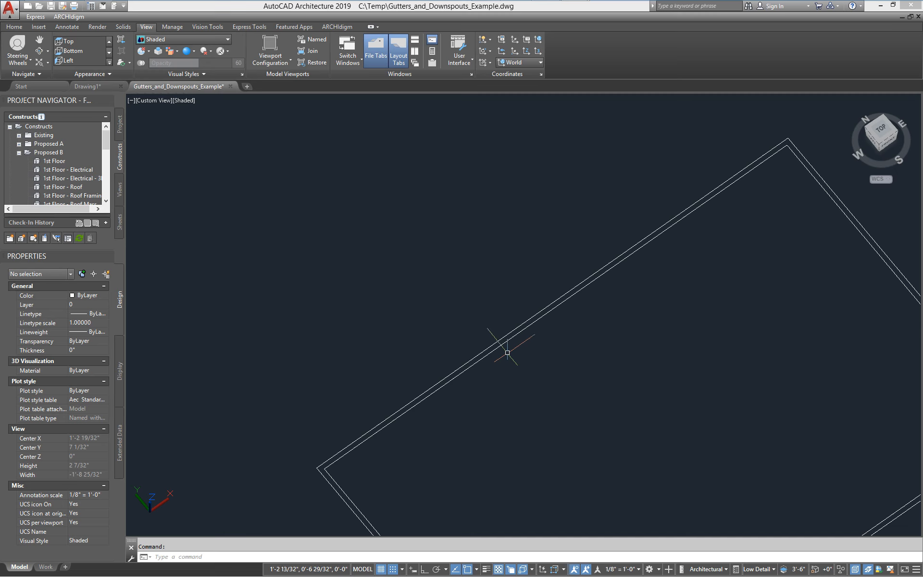
{"action": "scroll", "coordinate": [538, 372], "scroll_direction": "down", "scroll_amount": 4}
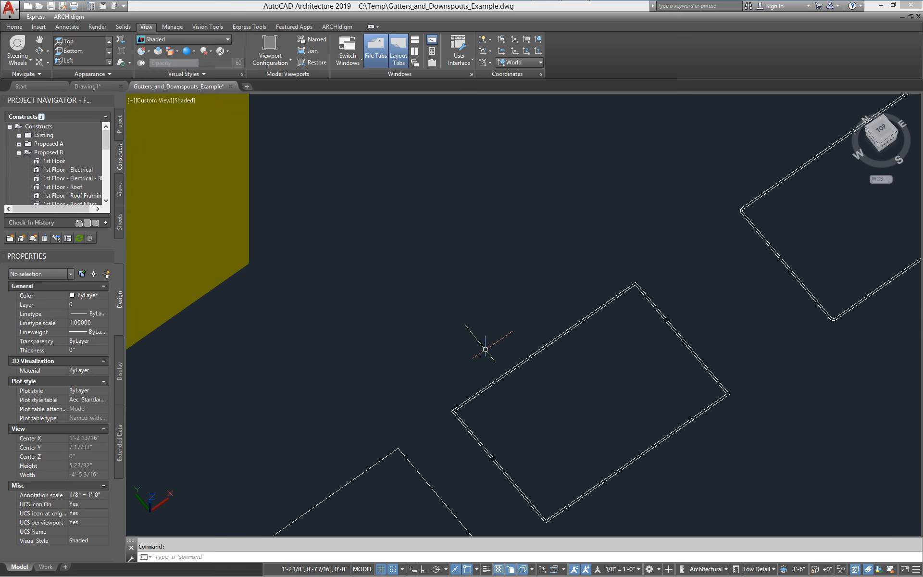
{"action": "scroll", "coordinate": [508, 358], "scroll_direction": "down", "scroll_amount": 5}
{"action": "scroll", "coordinate": [491, 356], "scroll_direction": "up", "scroll_amount": 3}
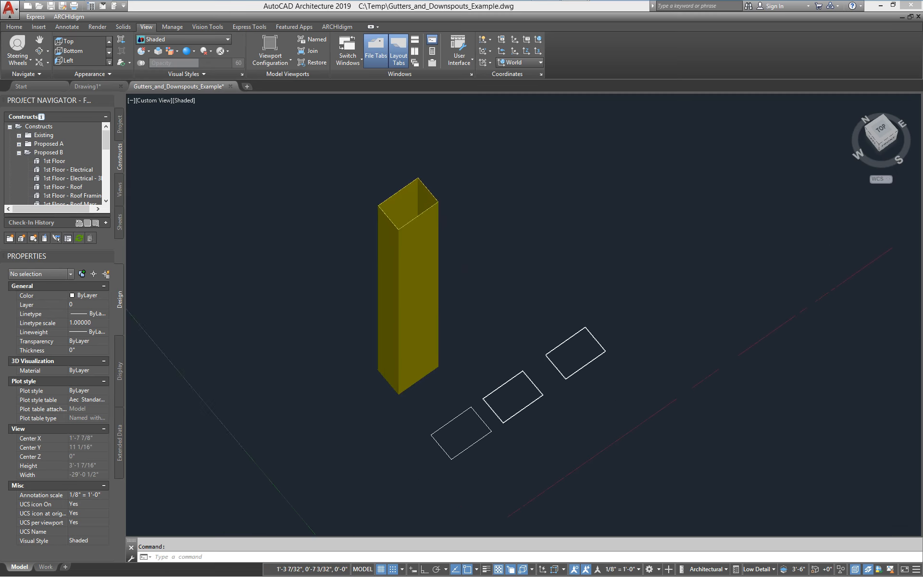
{"action": "scroll", "coordinate": [521, 347], "scroll_direction": "down", "scroll_amount": 4}
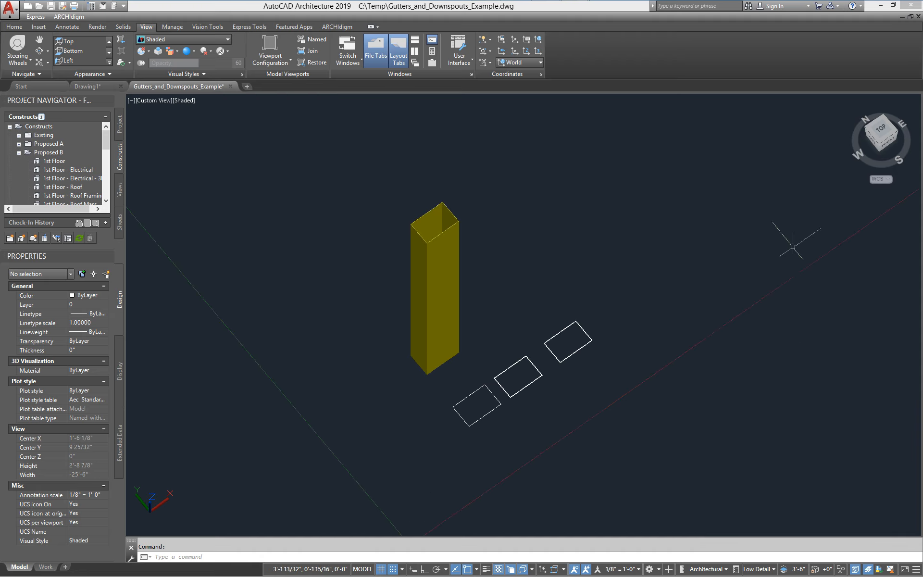
- Return to the World top plan view in 2D Wireframe, framing the outlines and origin
{"action": "type", "text": "an"}
{"action": "key", "text": "Return"}
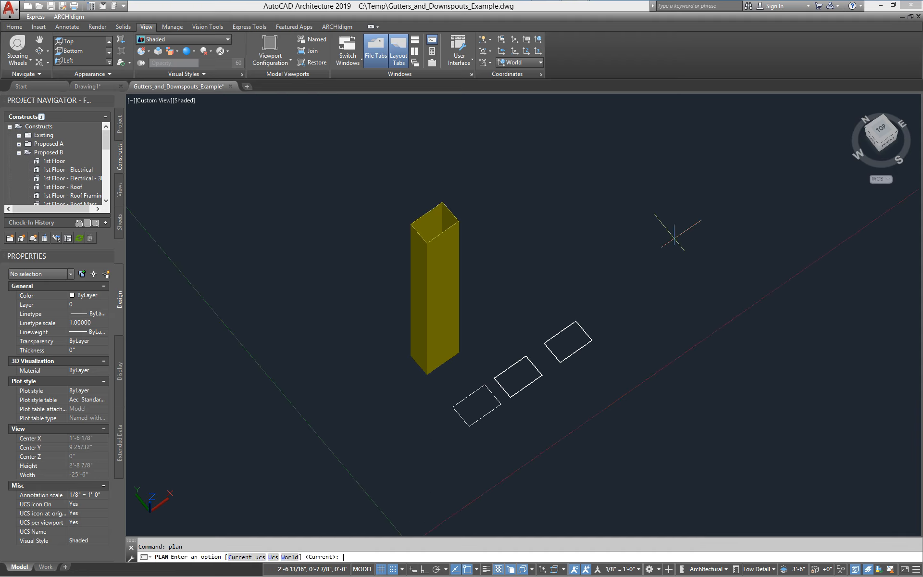
{"action": "type", "text": "w"}
{"action": "key", "text": "Return"}
{"action": "scroll", "coordinate": [589, 224], "scroll_direction": "down", "scroll_amount": 7}
{"action": "scroll", "coordinate": [432, 165], "scroll_direction": "up", "scroll_amount": 8}
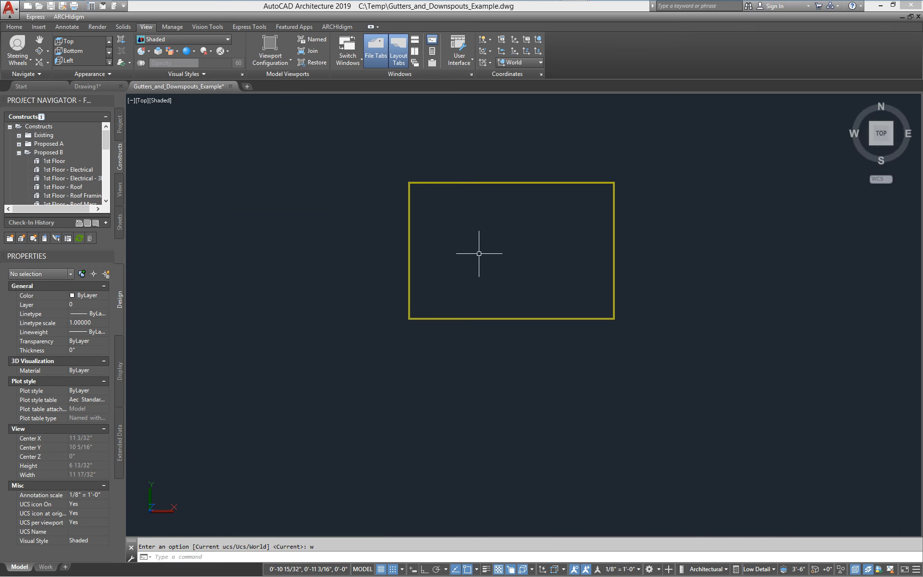
{"action": "middle_click_drag", "start_coordinate": [479, 254], "coordinate": [432, 237]}
{"action": "left_click", "coordinate": [194, 40]}
{"action": "left_click", "coordinate": [155, 45]}
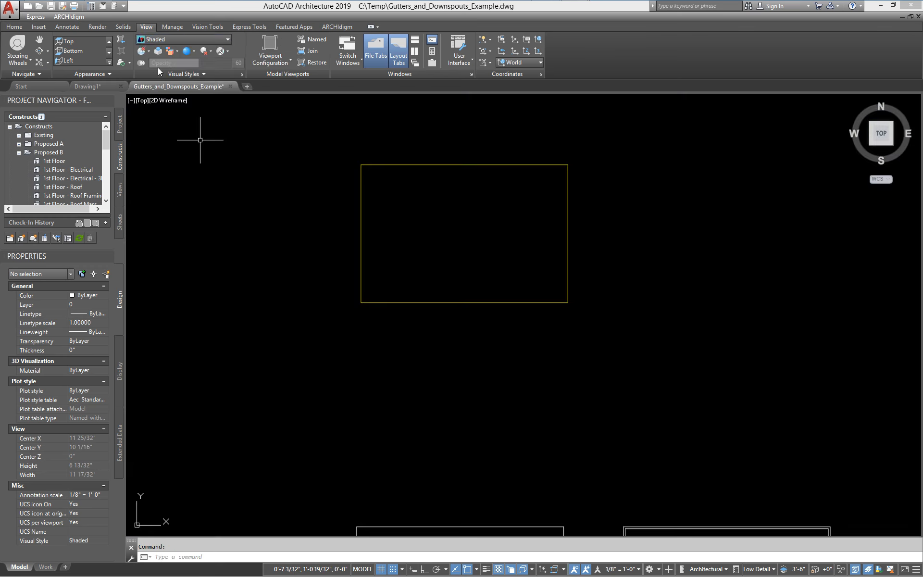
{"action": "scroll", "coordinate": [505, 238], "scroll_direction": "down", "scroll_amount": 4}
{"action": "scroll", "coordinate": [431, 304], "scroll_direction": "down", "scroll_amount": 4}
{"action": "scroll", "coordinate": [503, 296], "scroll_direction": "down", "scroll_amount": 2}
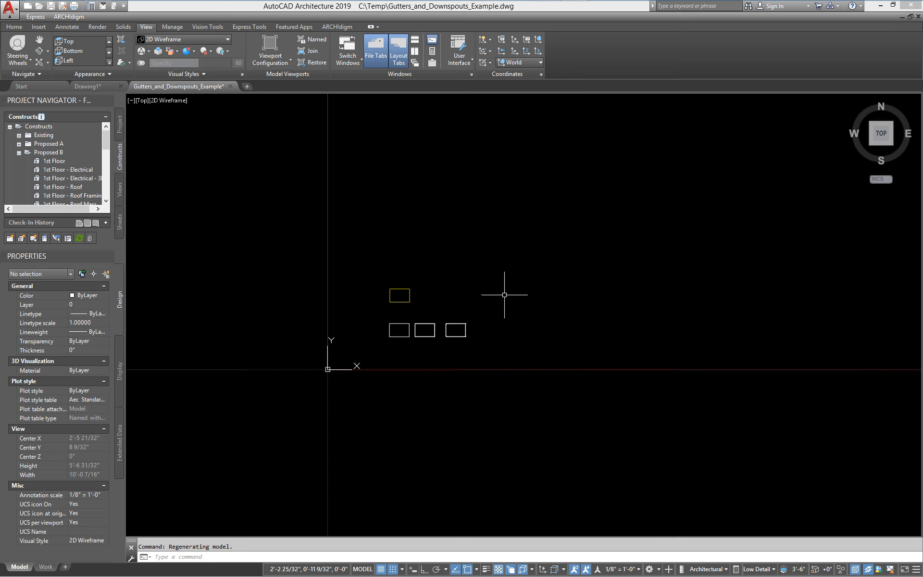
{"action": "scroll", "coordinate": [469, 319], "scroll_direction": "down", "scroll_amount": 2}
{"action": "middle_click_drag", "start_coordinate": [469, 319], "coordinate": [324, 399]}
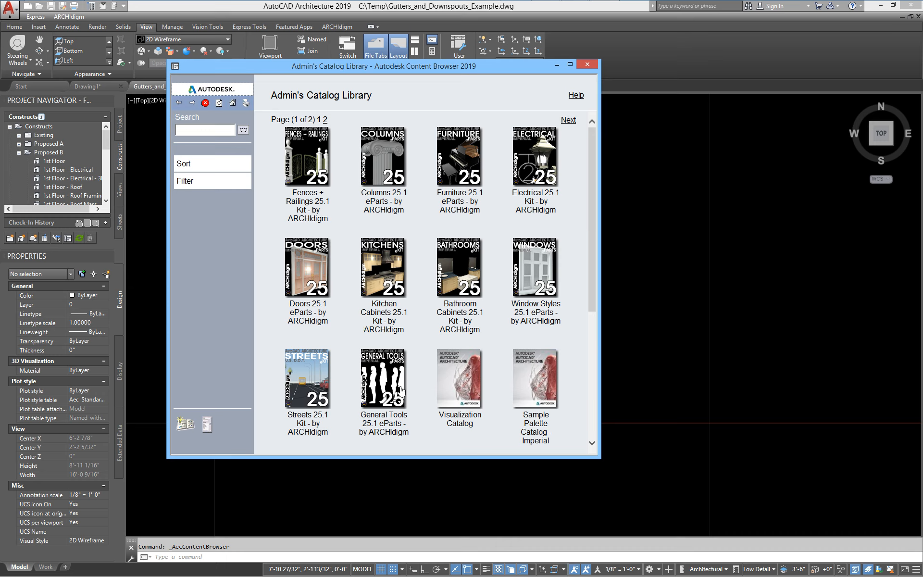
- Insert Roofs_Roof_Object from General Tools 25.1 eParts > GT - ROOFS into the drawing
{"action": "left_click", "coordinate": [401, 390]}
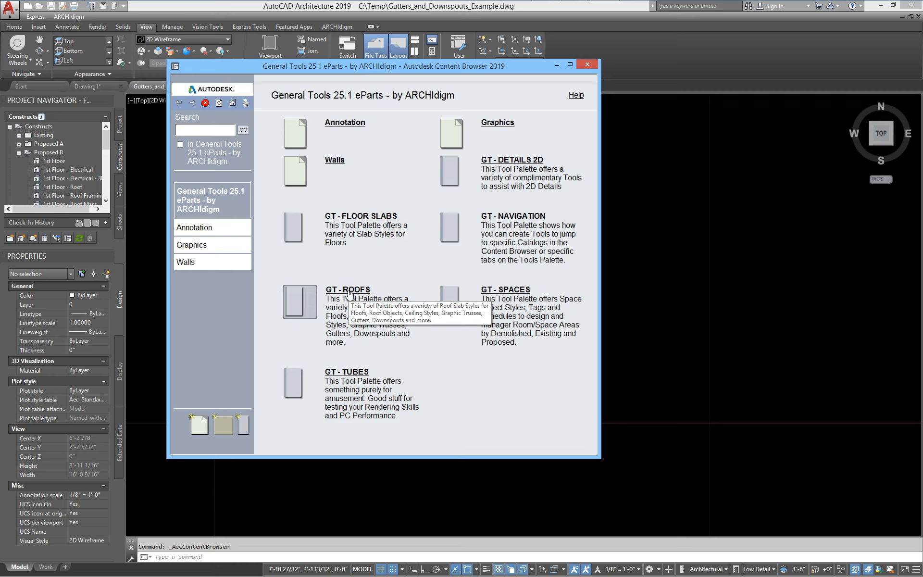
{"action": "left_click", "coordinate": [349, 290]}
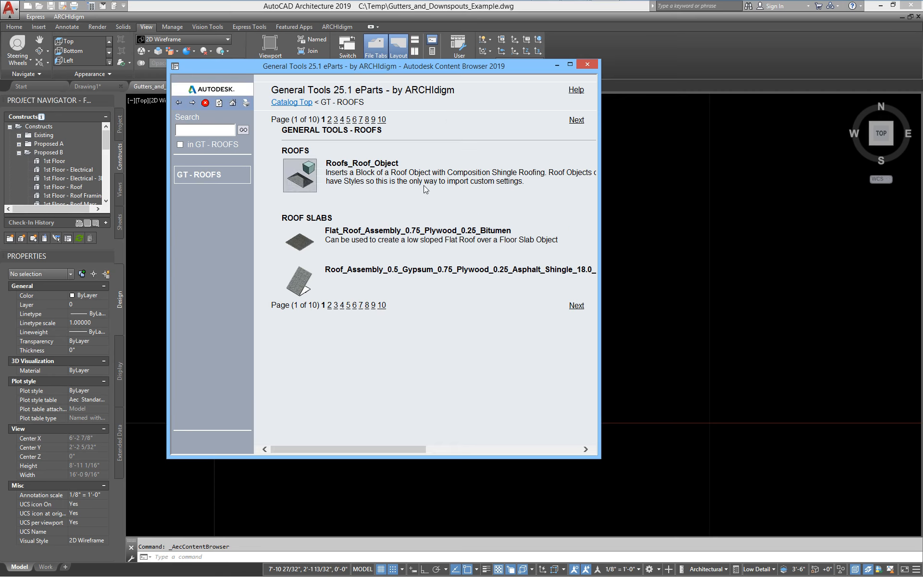
{"action": "left_click", "coordinate": [309, 171]}
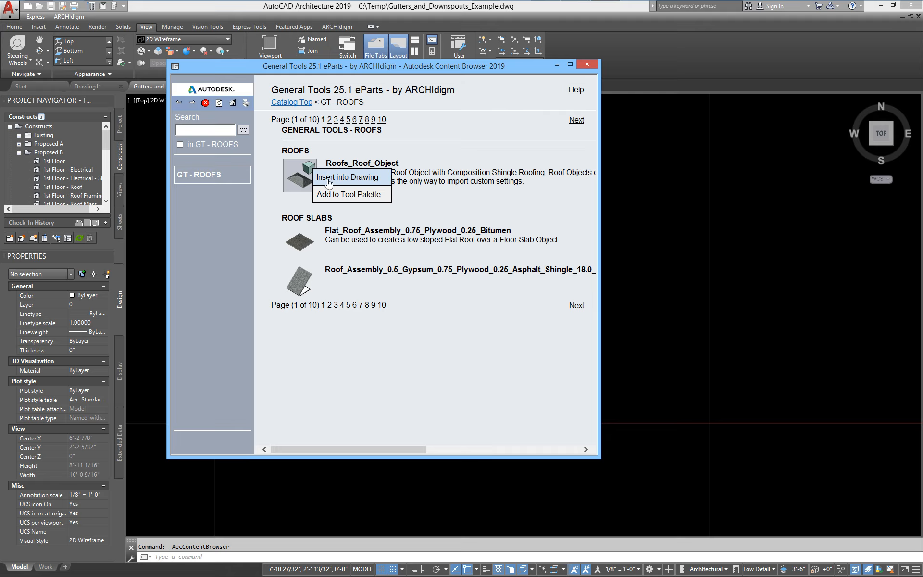
{"action": "left_click", "coordinate": [329, 178]}
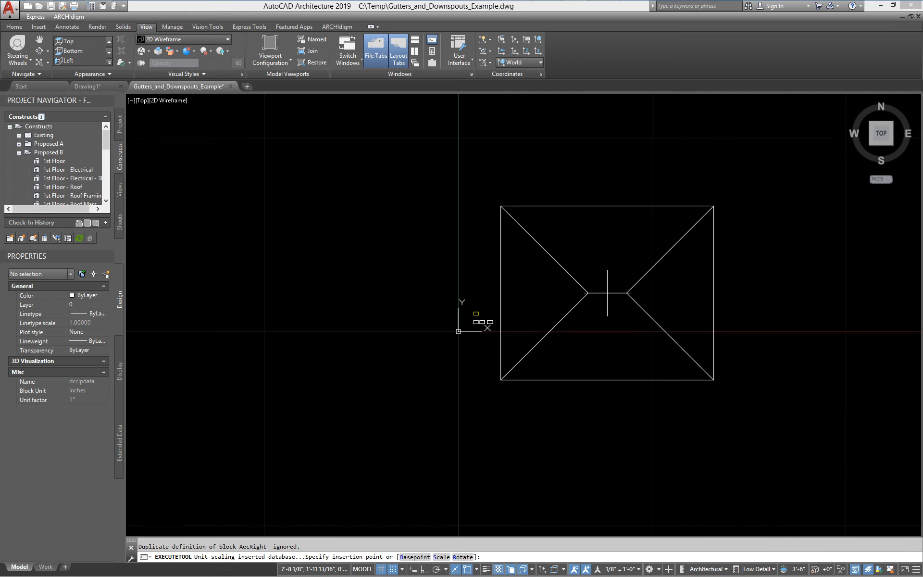
- Place the hip roof right of the origin at zero rotation and orbit into a 3D view
{"action": "middle_click_drag", "start_coordinate": [631, 343], "coordinate": [499, 343]}
{"action": "left_click", "coordinate": [508, 239]}
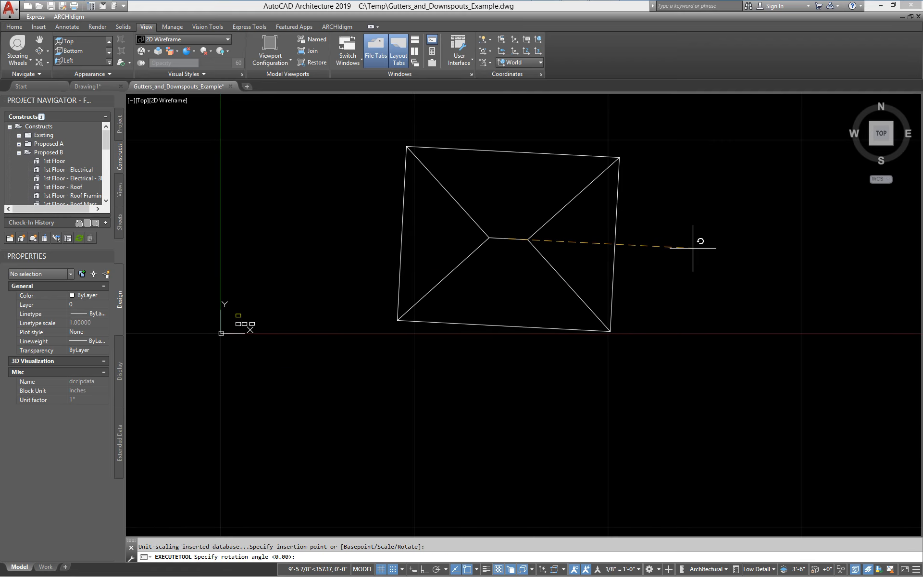
{"action": "key", "text": "Return"}
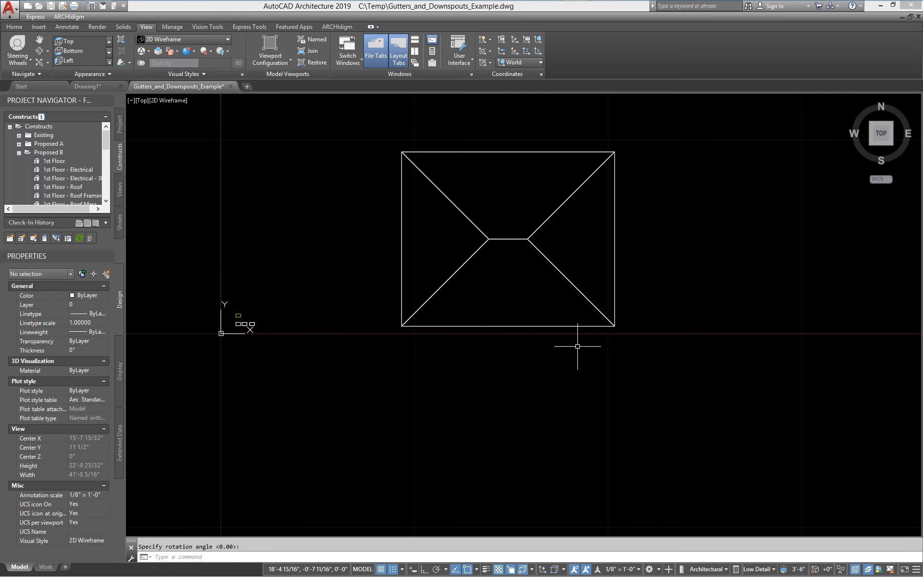
{"action": "middle_click_drag", "start_coordinate": [581, 346], "coordinate": [507, 289], "text": "shift"}
{"action": "scroll", "coordinate": [507, 289], "scroll_direction": "up", "scroll_amount": 5}
{"action": "scroll", "coordinate": [507, 290], "scroll_direction": "down", "scroll_amount": 5}
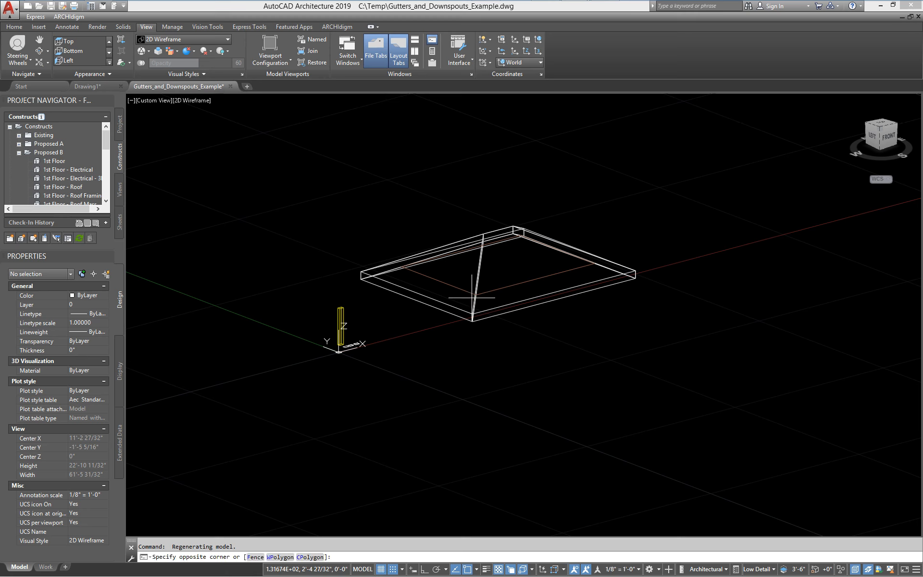
{"action": "left_click", "coordinate": [477, 305]}
{"action": "left_click", "coordinate": [472, 311]}
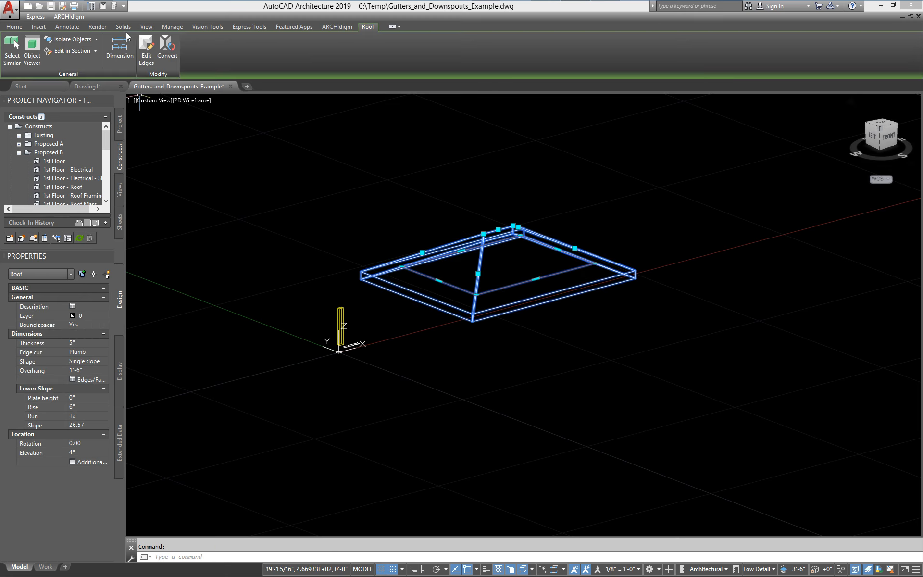
{"action": "key", "text": "Escape"}
- Render the viewport in Realistic style at High Detail to show the shingle textures
{"action": "scroll", "coordinate": [459, 232], "scroll_direction": "up", "scroll_amount": 2}
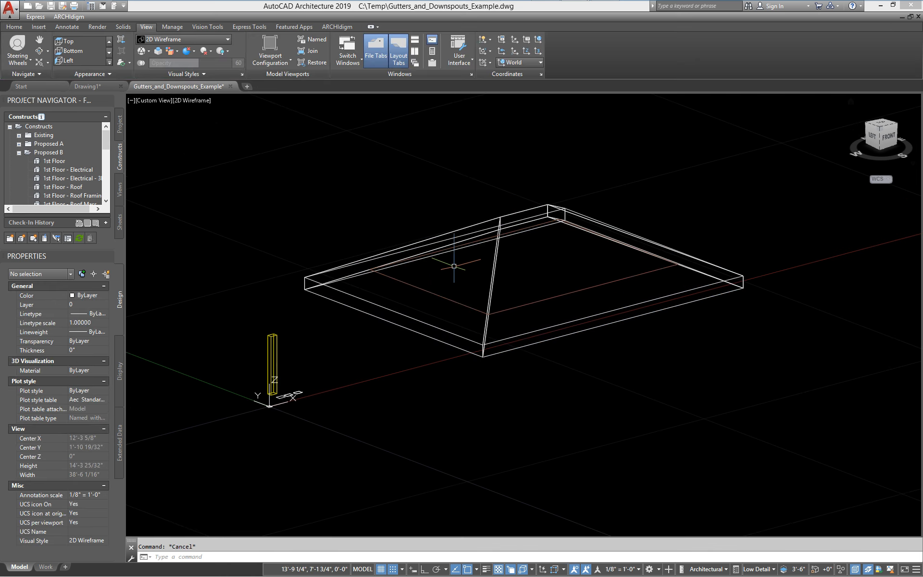
{"action": "left_click", "coordinate": [179, 39]}
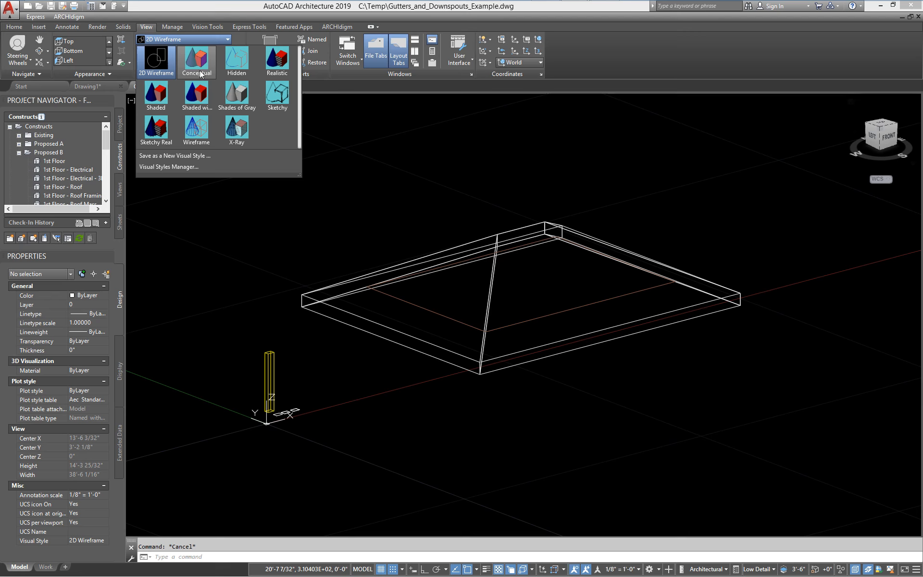
{"action": "left_click", "coordinate": [277, 58]}
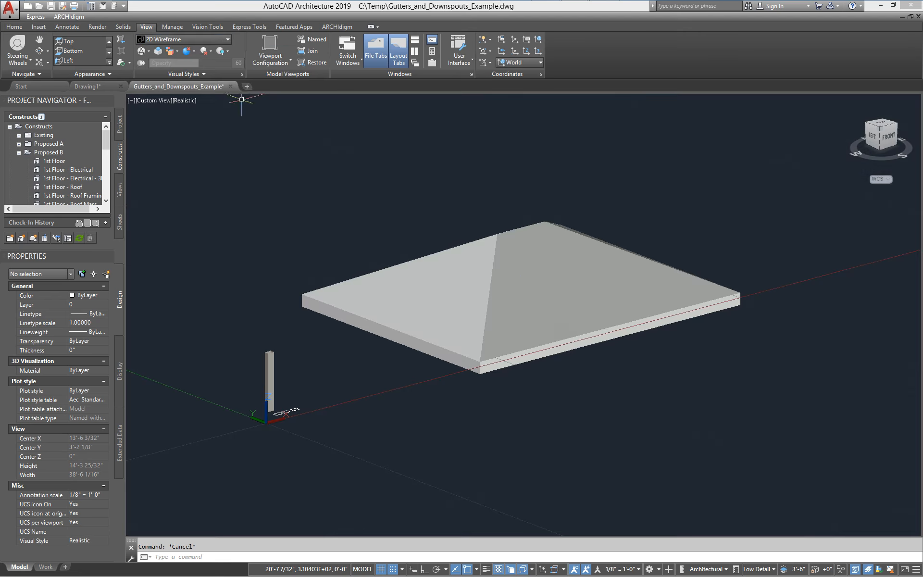
{"action": "middle_click_drag", "start_coordinate": [551, 336], "coordinate": [565, 380], "text": "shift"}
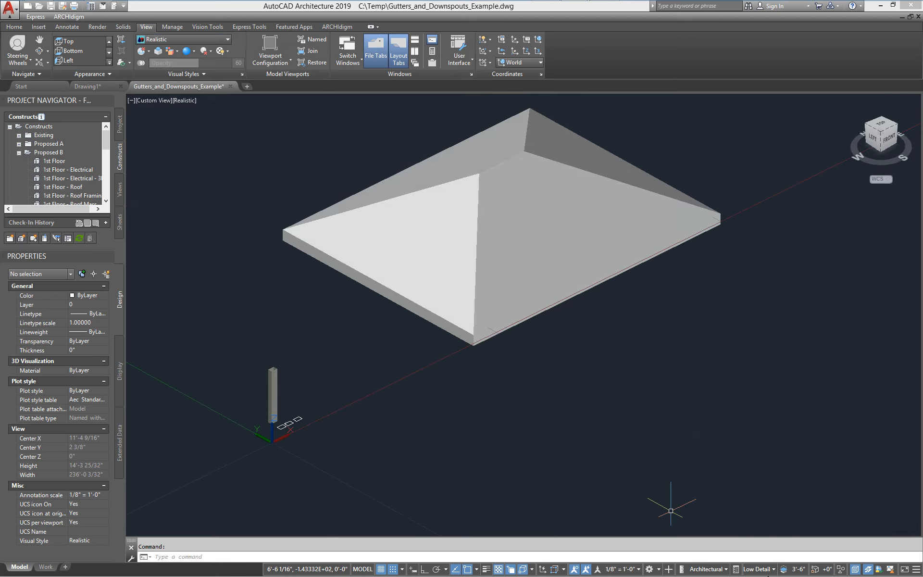
{"action": "left_click", "coordinate": [760, 569]}
{"action": "left_click", "coordinate": [811, 457]}
- Orbit and pan to bring the downspout near the origin into view beside the roof
{"action": "scroll", "coordinate": [493, 264], "scroll_direction": "up", "scroll_amount": 4}
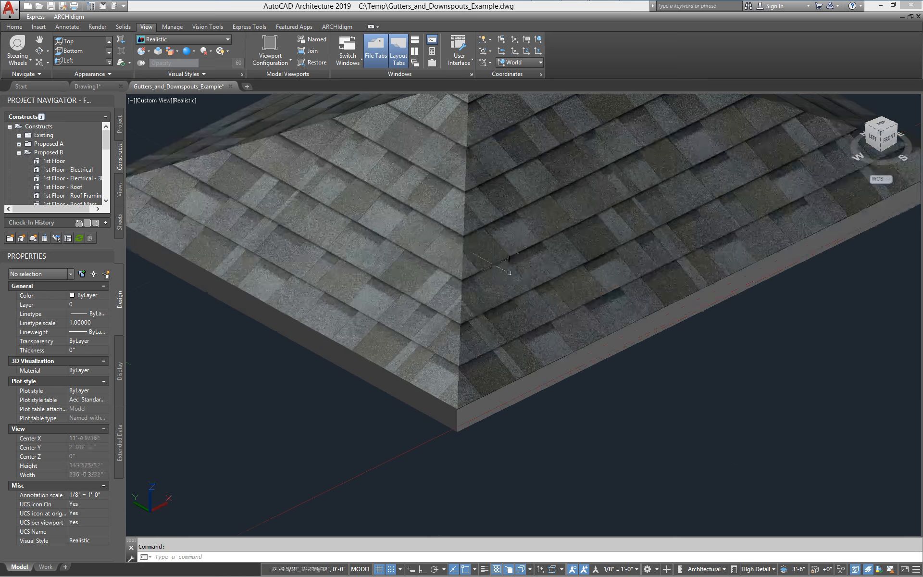
{"action": "middle_click_drag", "start_coordinate": [522, 293], "coordinate": [407, 248], "text": "shift"}
{"action": "scroll", "coordinate": [526, 330], "scroll_direction": "down", "scroll_amount": 6}
{"action": "scroll", "coordinate": [458, 340], "scroll_direction": "up", "scroll_amount": 2}
{"action": "scroll", "coordinate": [356, 358], "scroll_direction": "up", "scroll_amount": 3}
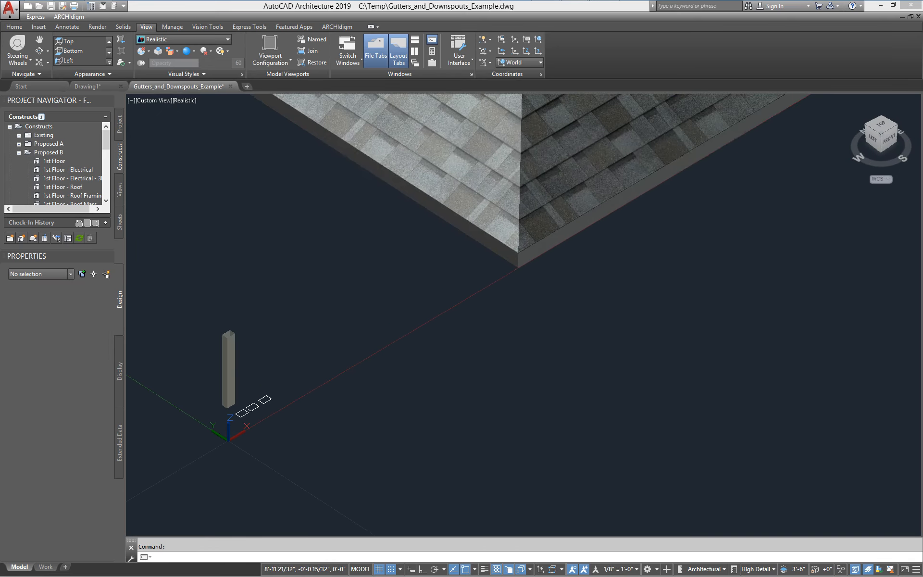
{"action": "middle_click_drag", "start_coordinate": [519, 269], "coordinate": [414, 353]}
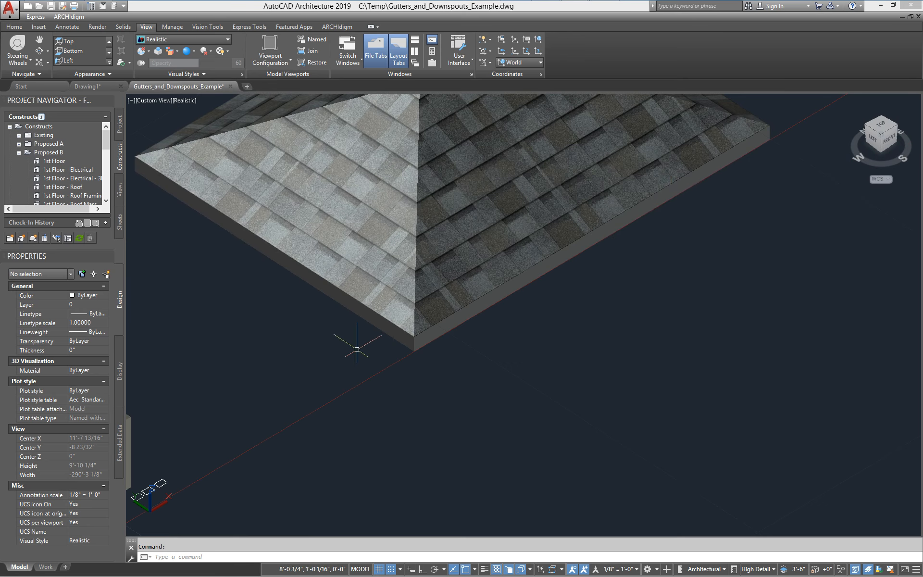
{"action": "middle_click_drag", "start_coordinate": [286, 432], "coordinate": [368, 394]}
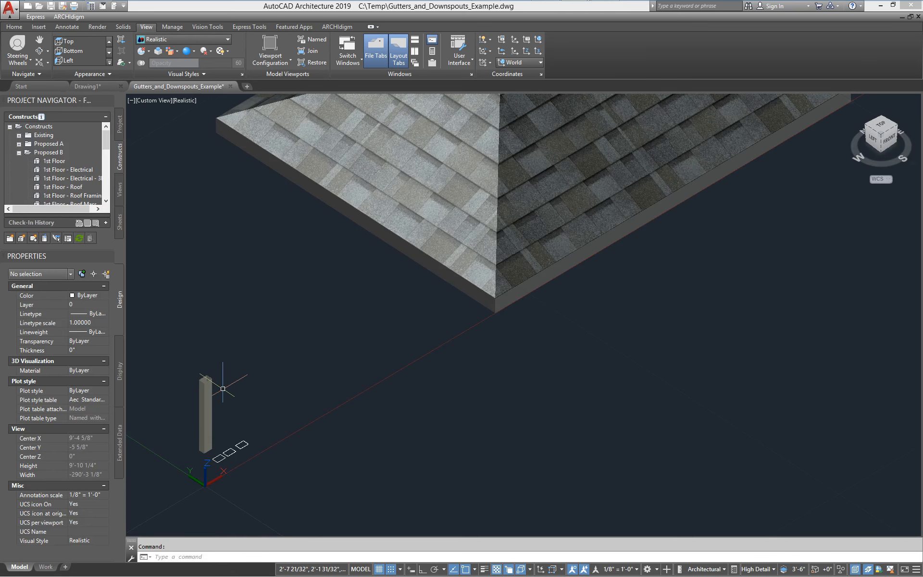
{"action": "middle_click_drag", "start_coordinate": [459, 356], "coordinate": [431, 371]}
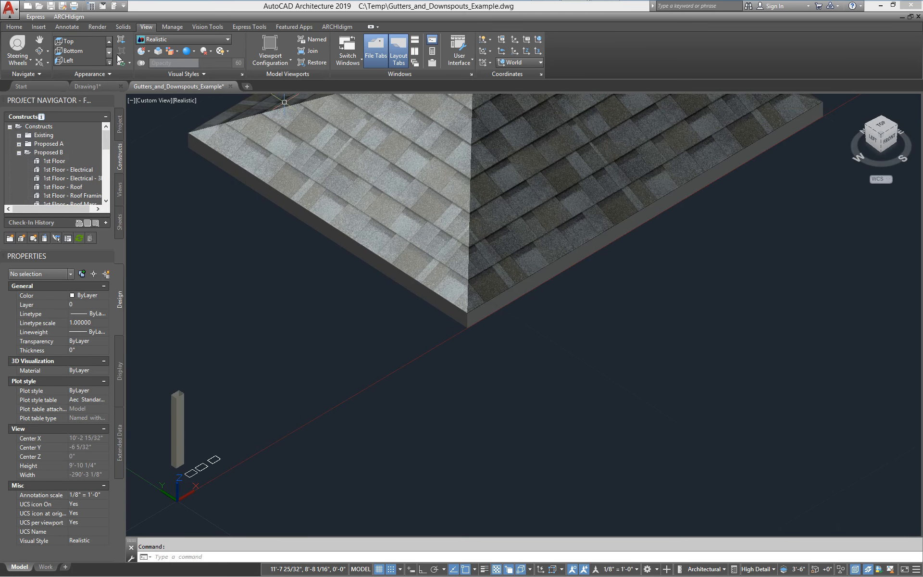
- Open and close the Visual Styles gallery, then open the preset views list
{"action": "left_click", "coordinate": [164, 41]}
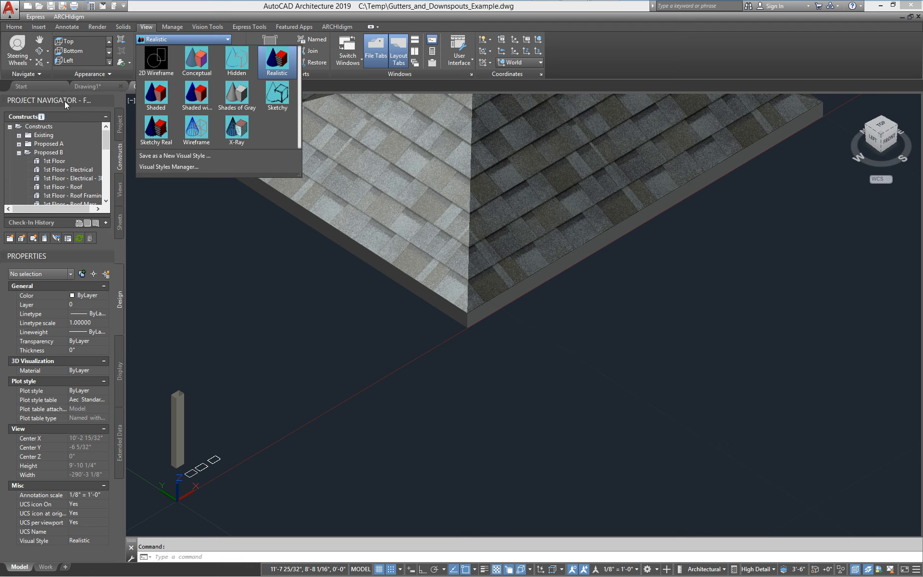
{"action": "left_click", "coordinate": [112, 41]}
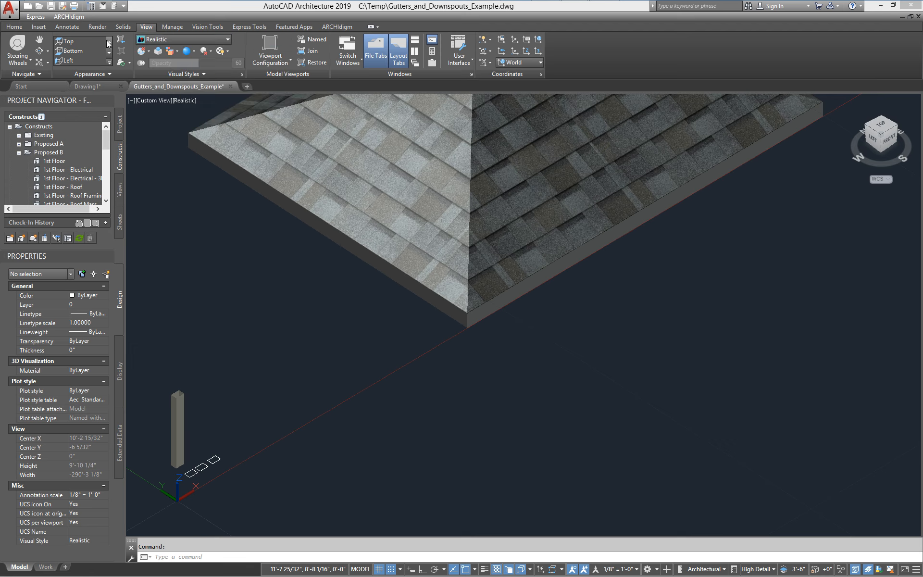
{"action": "left_click", "coordinate": [111, 62]}
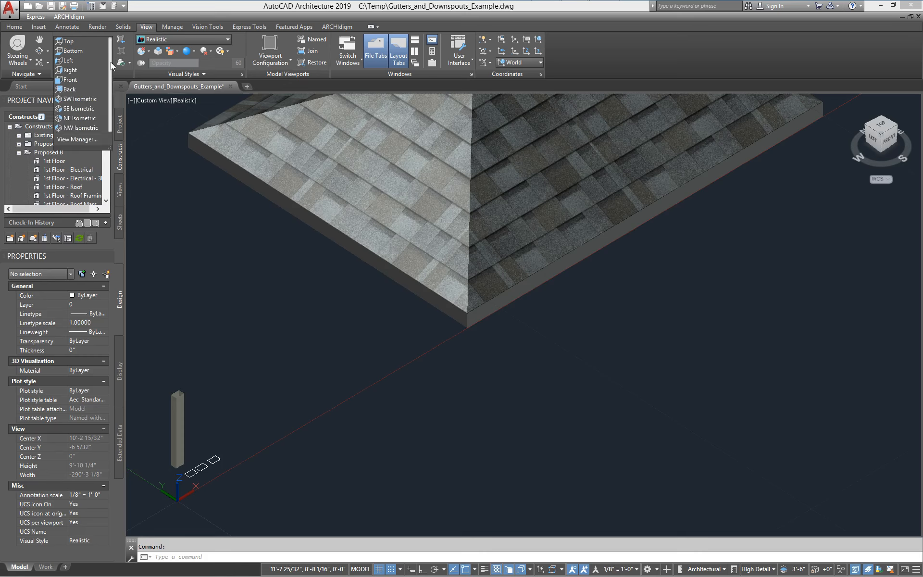
- Switch to the Front view in 2D Wireframe and frame the roof and origin
{"action": "left_click", "coordinate": [71, 81]}
{"action": "left_click", "coordinate": [183, 41]}
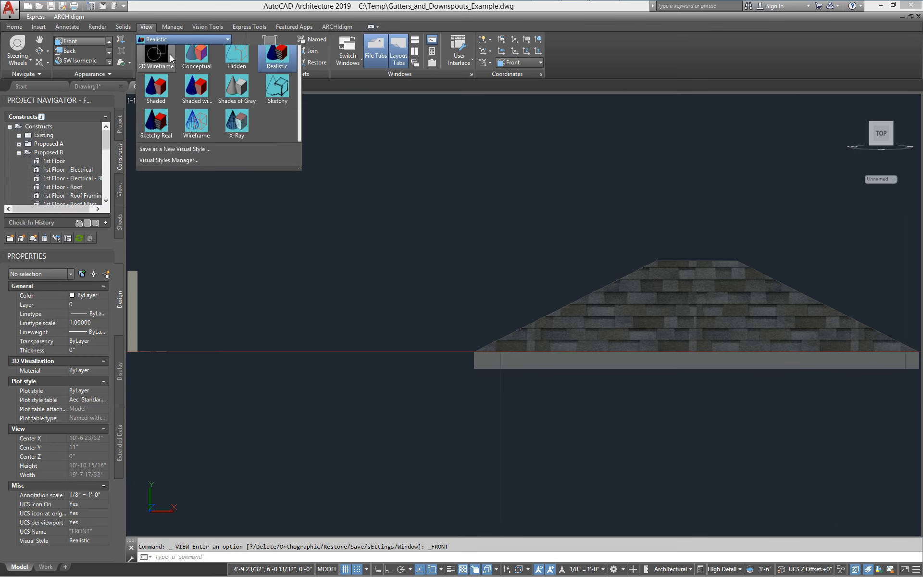
{"action": "left_click", "coordinate": [157, 72]}
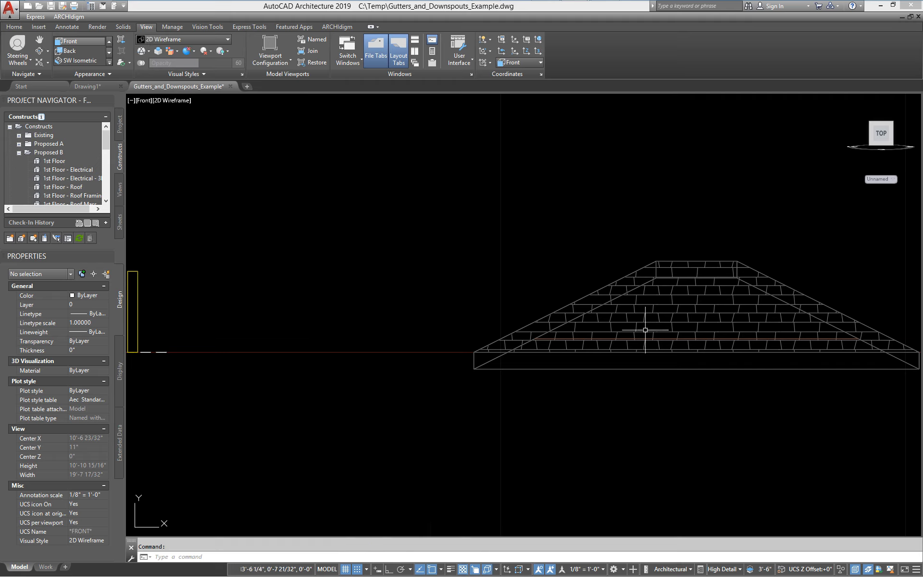
{"action": "scroll", "coordinate": [644, 338], "scroll_direction": "down", "scroll_amount": 4}
{"action": "middle_click_drag", "start_coordinate": [700, 342], "coordinate": [507, 340]}
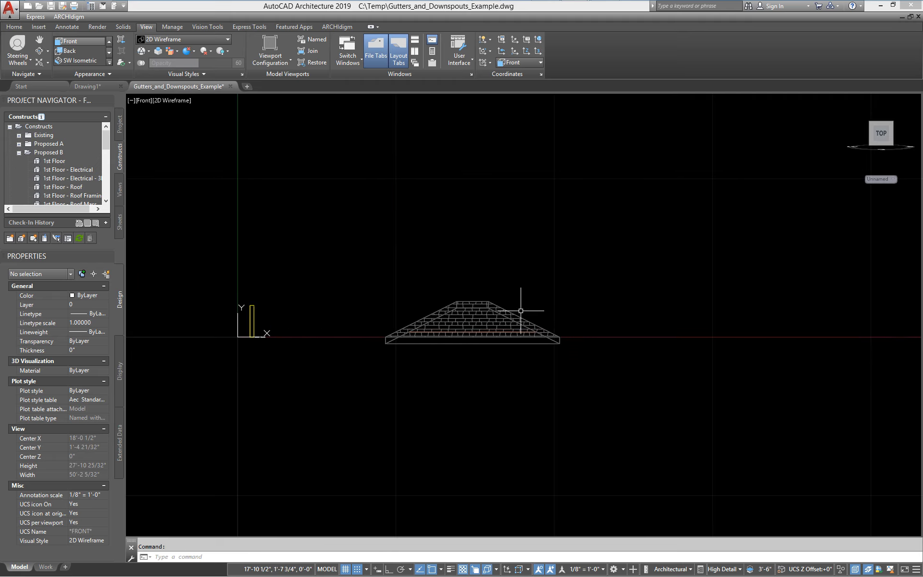
- Draw a horizontal ground line from 0,0,0 past the roof's right side with Ortho on
{"action": "type", "text": "l"}
{"action": "key", "text": "Return"}
{"action": "type", "text": "0,0,0"}
{"action": "key", "text": "Return"}
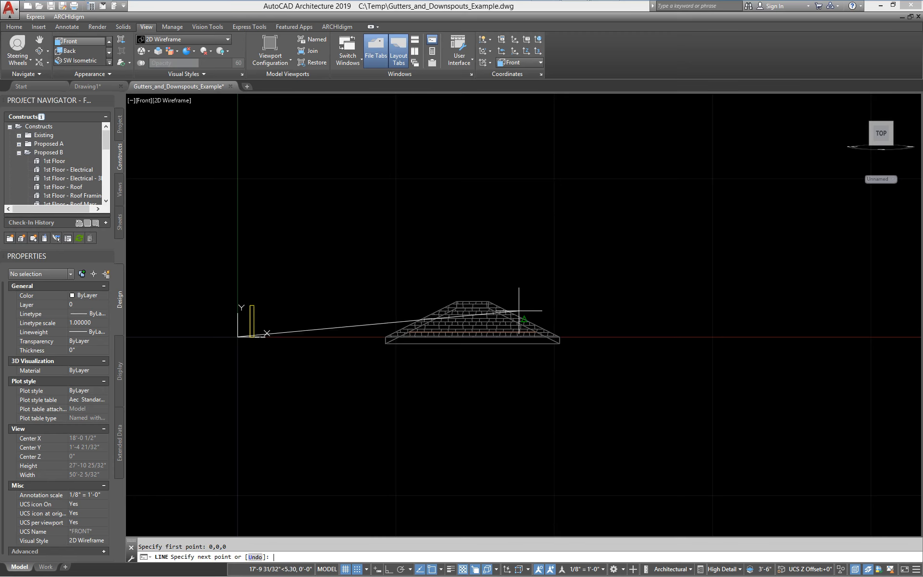
{"action": "key", "text": "F8"}
{"action": "left_click", "coordinate": [756, 258]}
{"action": "key", "text": "Return"}
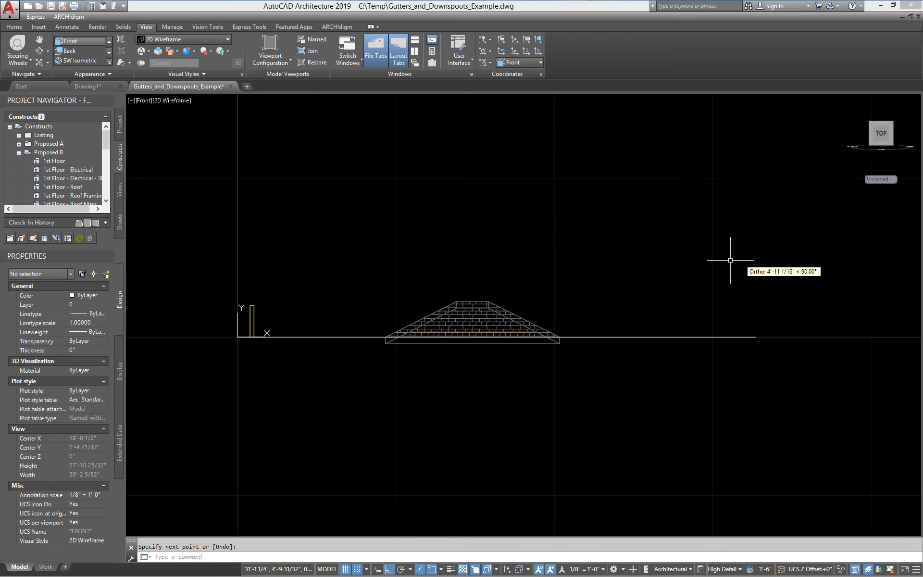
{"action": "middle_click_drag", "start_coordinate": [570, 324], "coordinate": [465, 367]}
- Move the roof up 8' above the ground line
{"action": "type", "text": "m"}
{"action": "key", "text": "Return"}
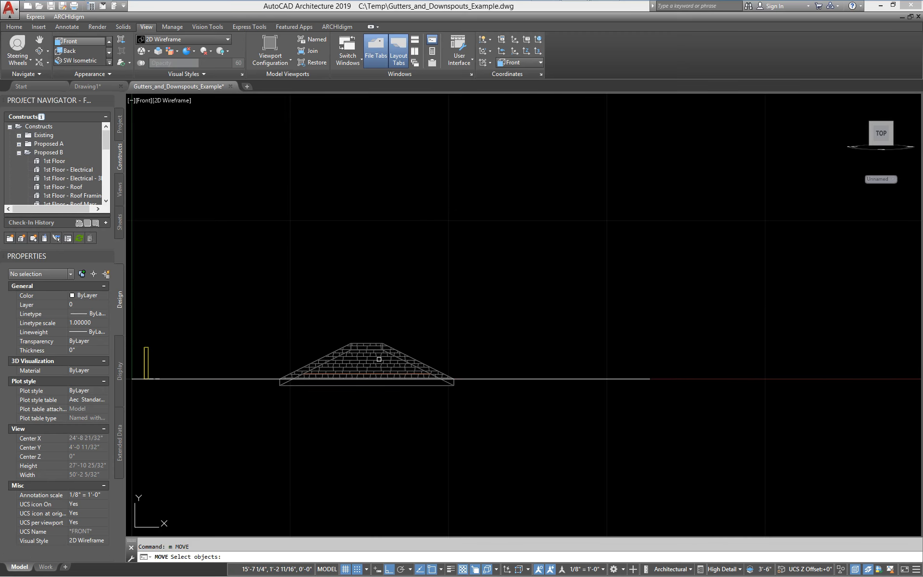
{"action": "left_click", "coordinate": [359, 339]}
{"action": "key", "text": "Return"}
{"action": "left_click", "coordinate": [556, 319]}
{"action": "type", "text": "8'"}
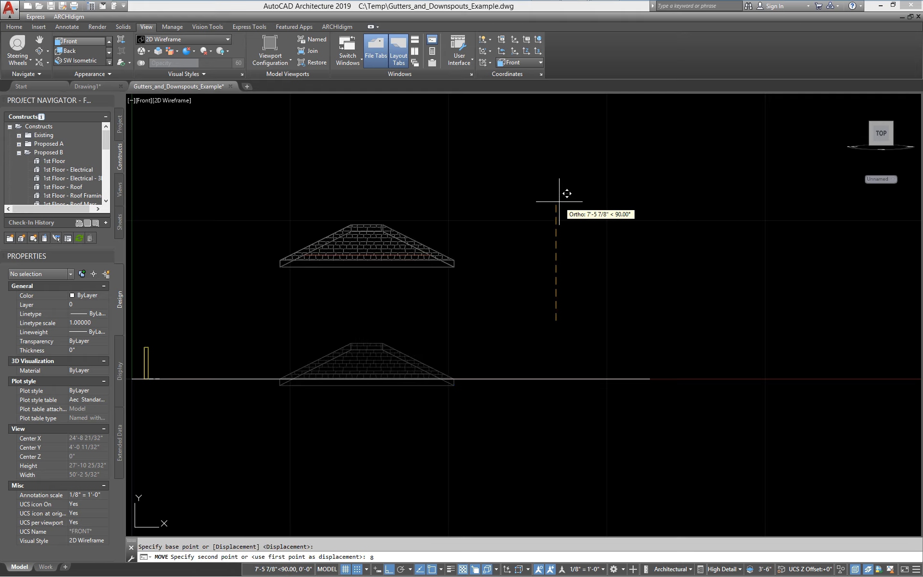
{"action": "key", "text": "Return"}
- Zoom in on the raised roof's right eave and begin a polyline
{"action": "middle_click_drag", "start_coordinate": [280, 329], "coordinate": [431, 342]}
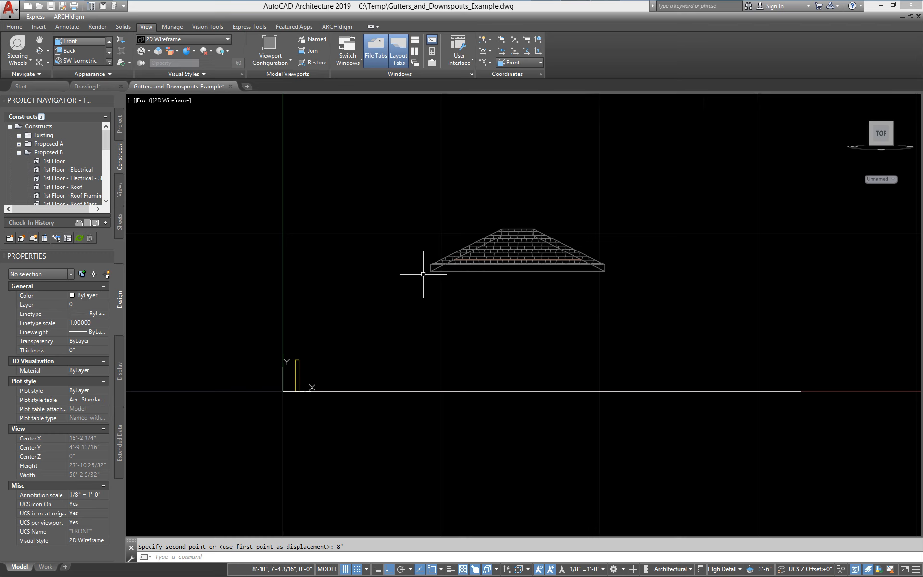
{"action": "scroll", "coordinate": [423, 274], "scroll_direction": "up", "scroll_amount": 2}
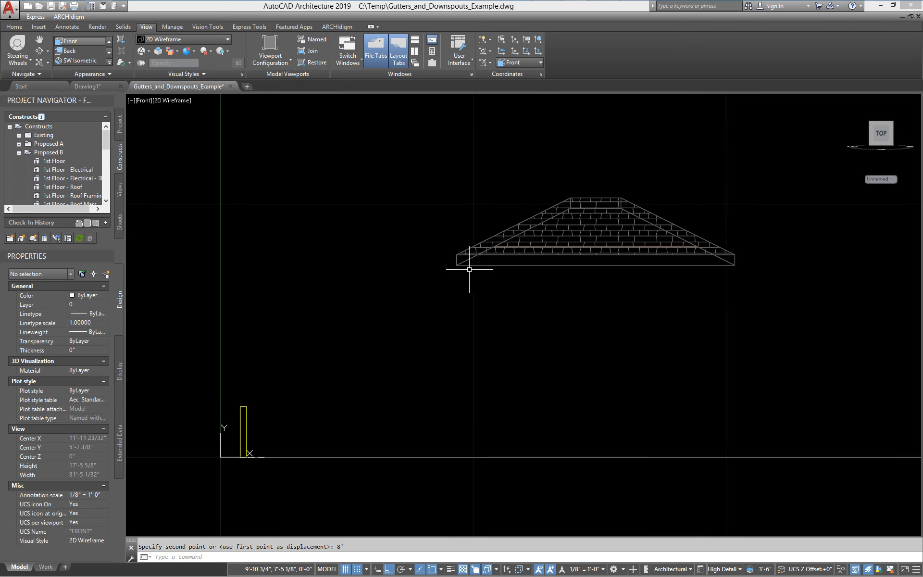
{"action": "scroll", "coordinate": [582, 274], "scroll_direction": "up", "scroll_amount": 6}
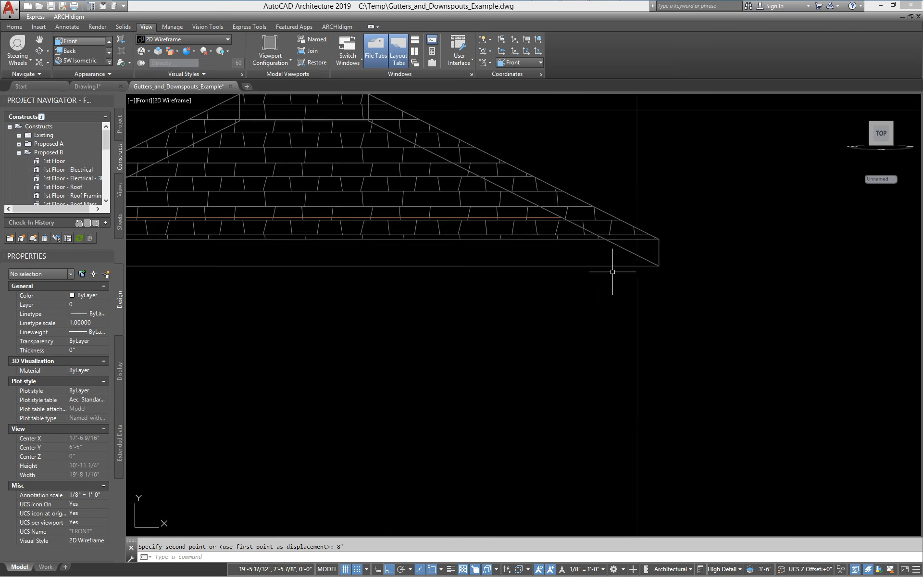
{"action": "scroll", "coordinate": [578, 278], "scroll_direction": "down", "scroll_amount": 2}
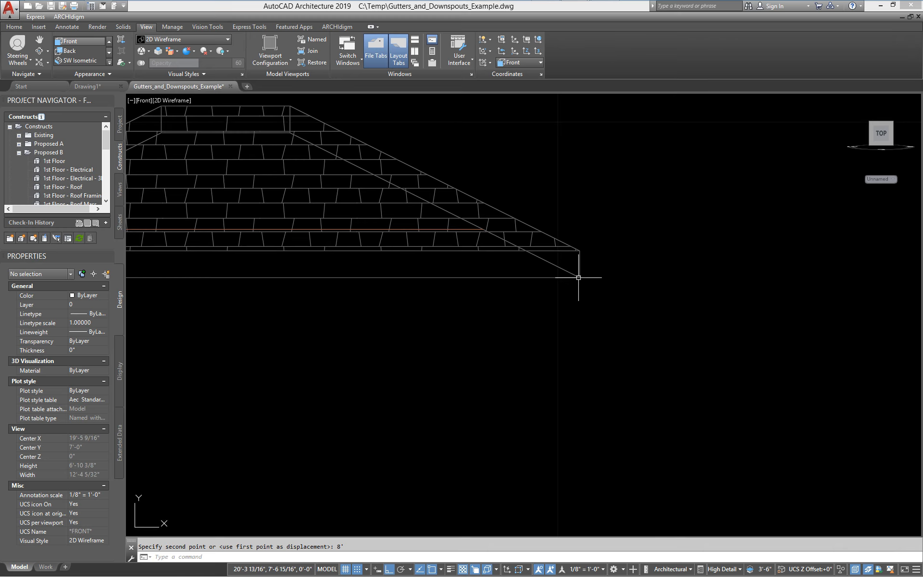
{"action": "key", "text": "Return"}
{"action": "scroll", "coordinate": [586, 275], "scroll_direction": "up", "scroll_amount": 2}
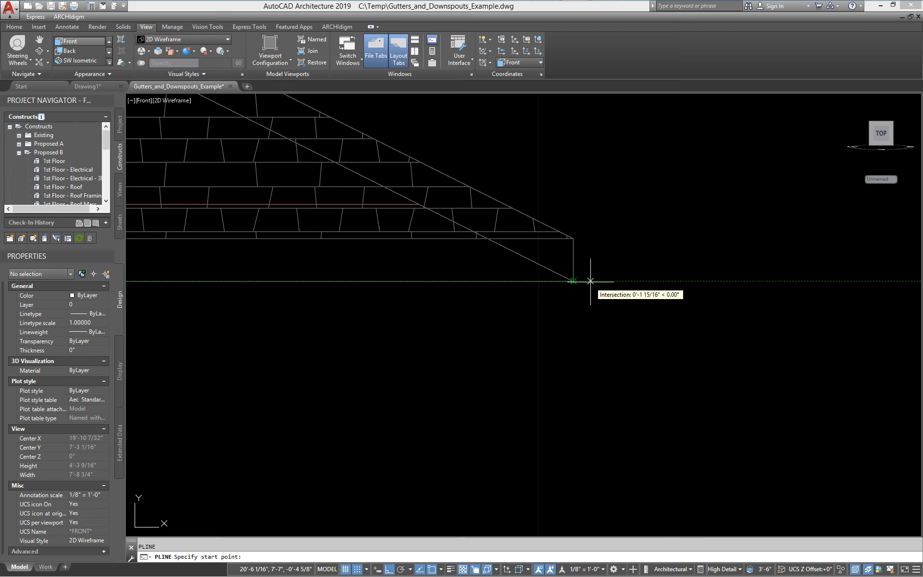
- Start the downspout path at the right eave corner, drop down, then jog back at 210°
{"action": "left_click", "coordinate": [597, 281]}
{"action": "scroll", "coordinate": [597, 280], "scroll_direction": "down", "scroll_amount": 2}
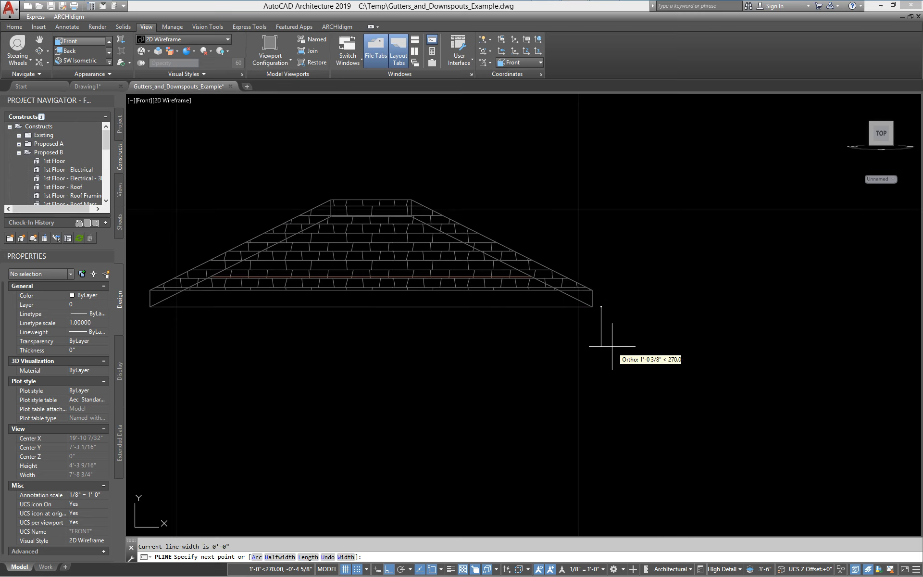
{"action": "left_click", "coordinate": [602, 335]}
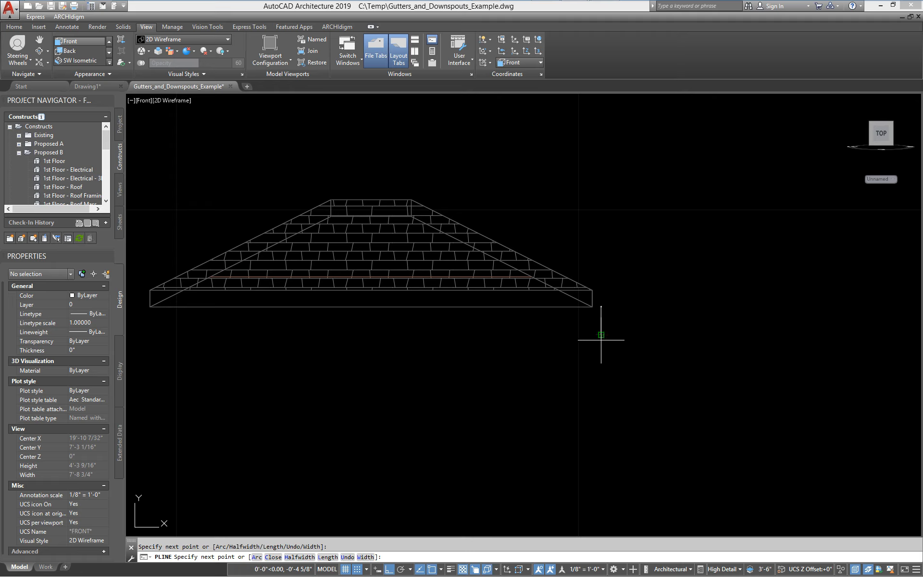
{"action": "left_click", "coordinate": [400, 569]}
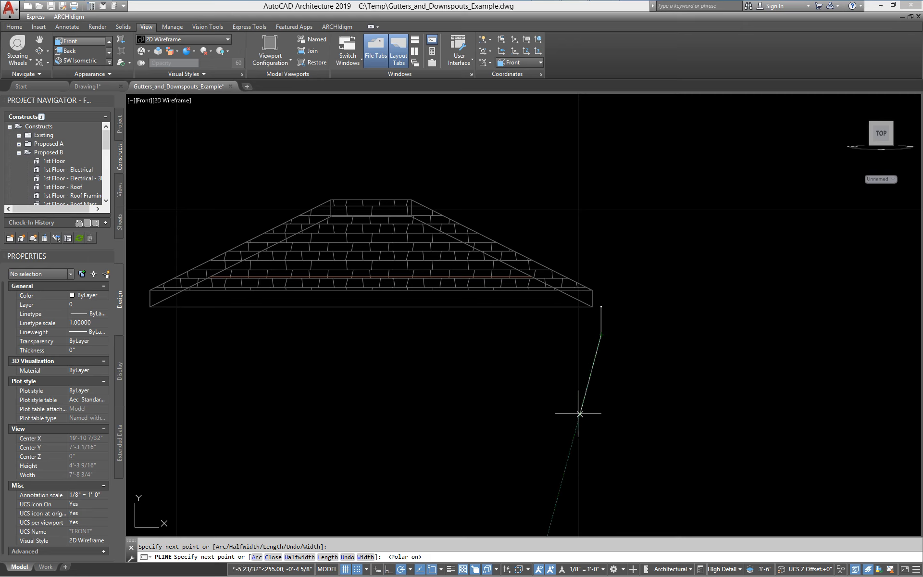
{"action": "left_click", "coordinate": [554, 364]}
{"action": "middle_click_drag", "start_coordinate": [573, 439], "coordinate": [536, 309]}
{"action": "scroll", "coordinate": [537, 310], "scroll_direction": "down", "scroll_amount": 2}
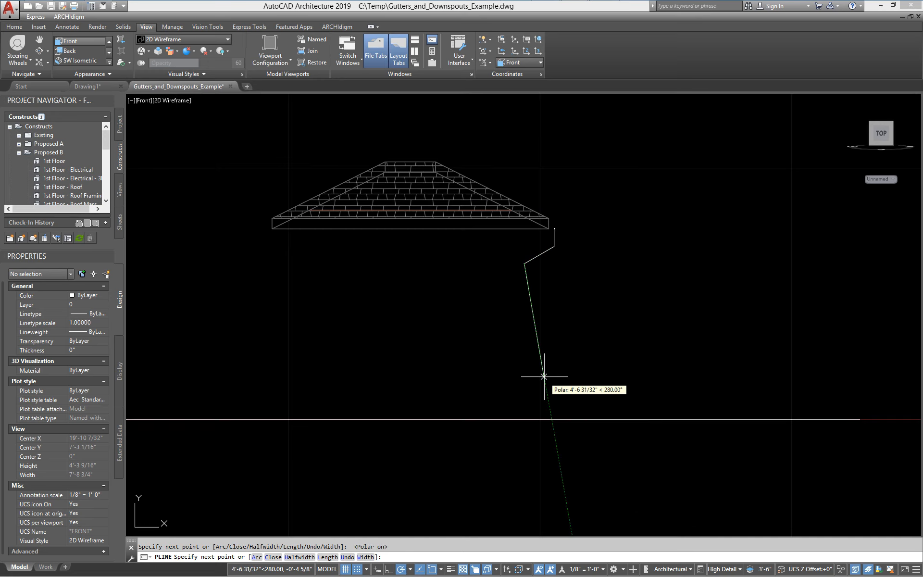
- Continue the path down, add a 335° jog near the bottom, and end with a vertical drop
{"action": "key", "text": "F8"}
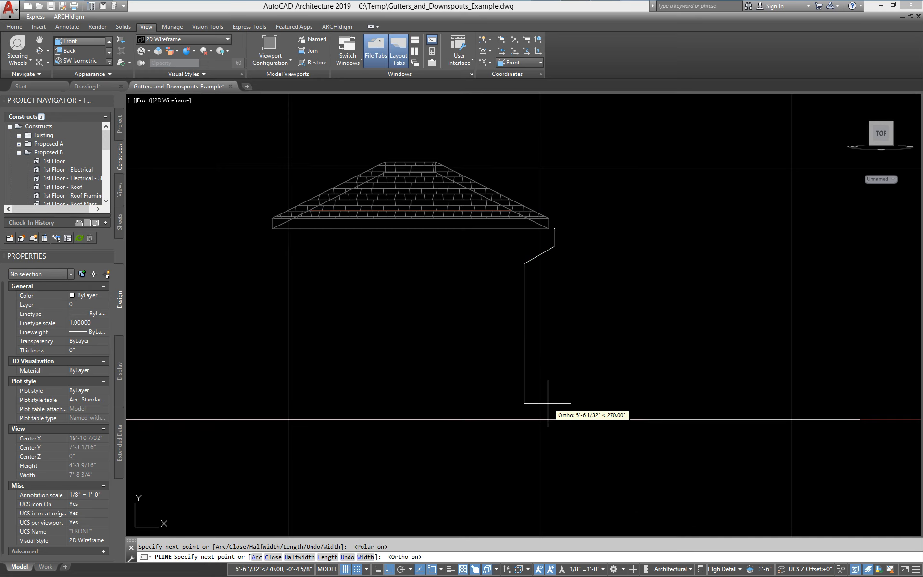
{"action": "key", "text": "F8"}
{"action": "scroll", "coordinate": [531, 408], "scroll_direction": "up", "scroll_amount": 3}
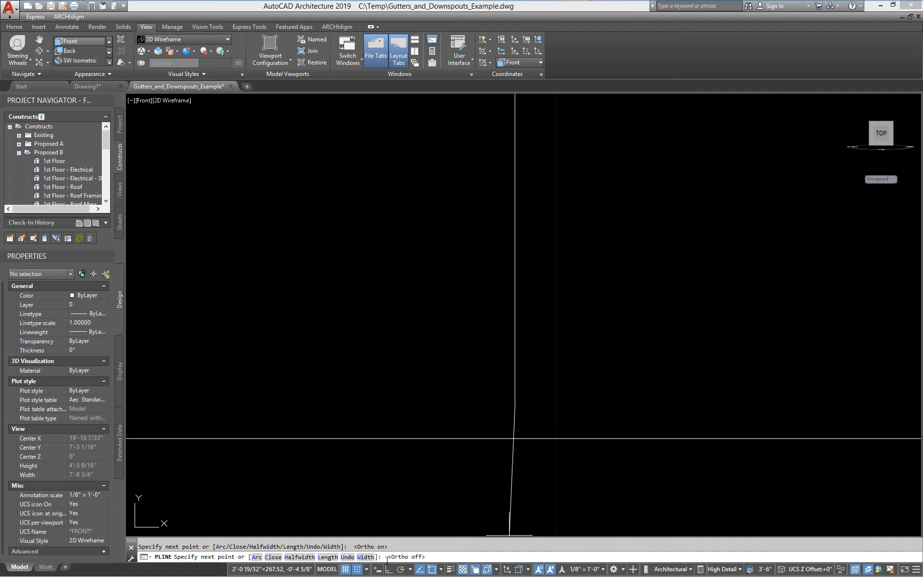
{"action": "left_click", "coordinate": [402, 569]}
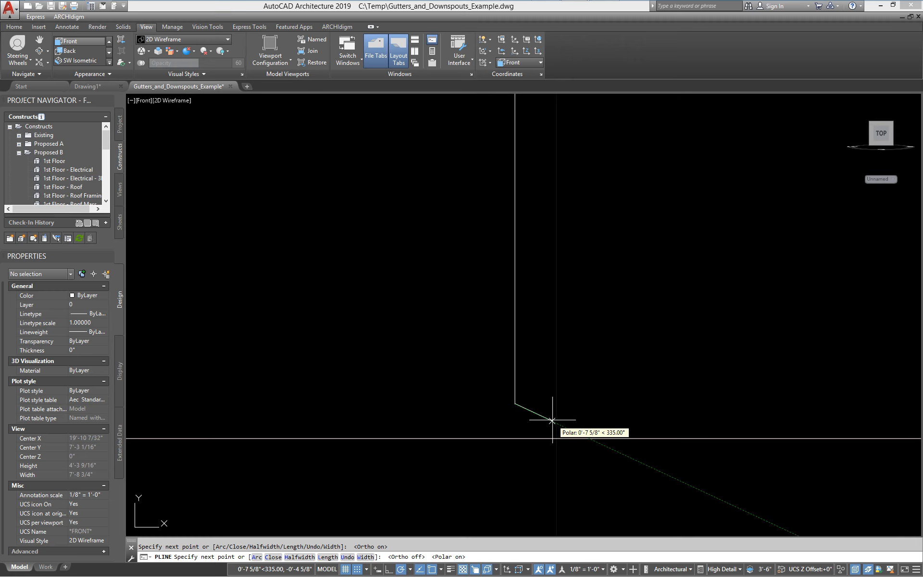
{"action": "left_click", "coordinate": [551, 420]}
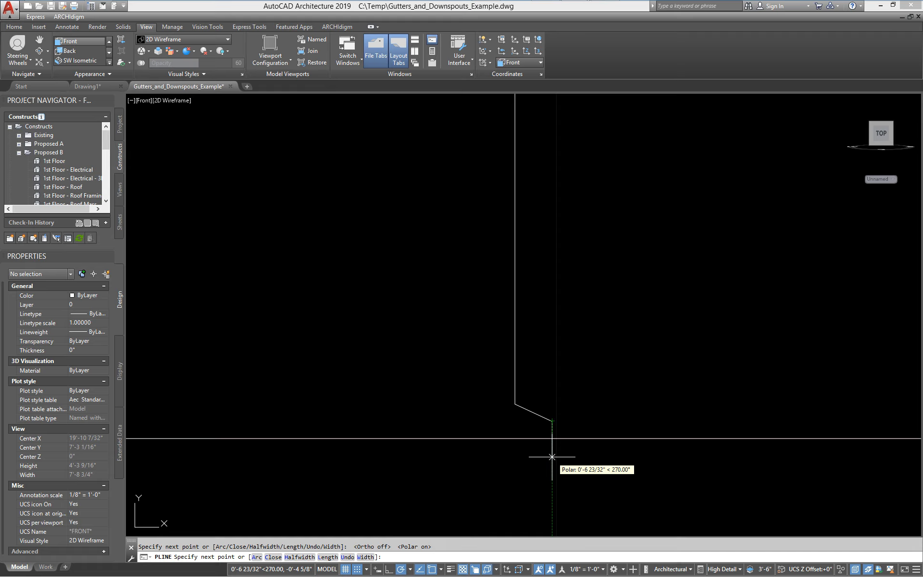
{"action": "scroll", "coordinate": [552, 456], "scroll_direction": "up", "scroll_amount": 4}
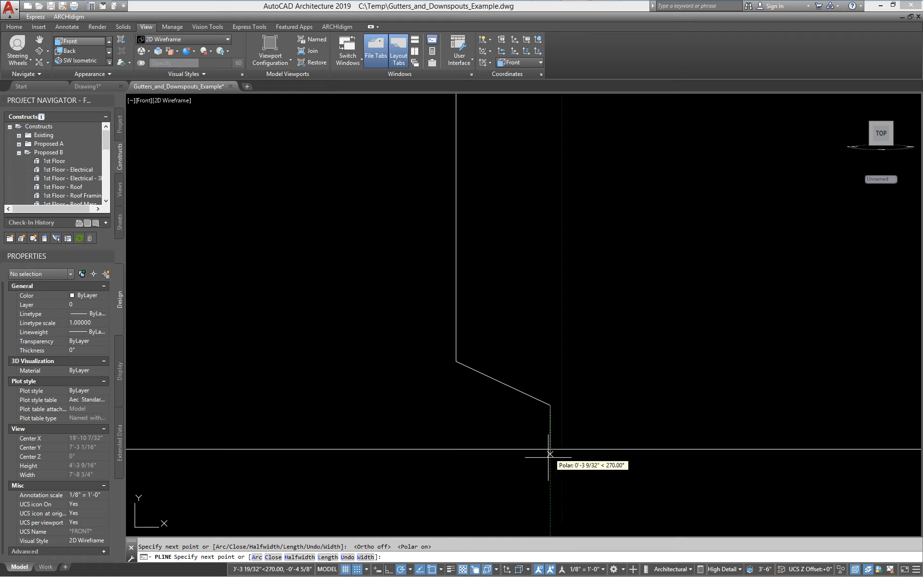
{"action": "left_click", "coordinate": [550, 446]}
{"action": "key", "text": "Return"}
{"action": "scroll", "coordinate": [583, 453], "scroll_direction": "down", "scroll_amount": 2}
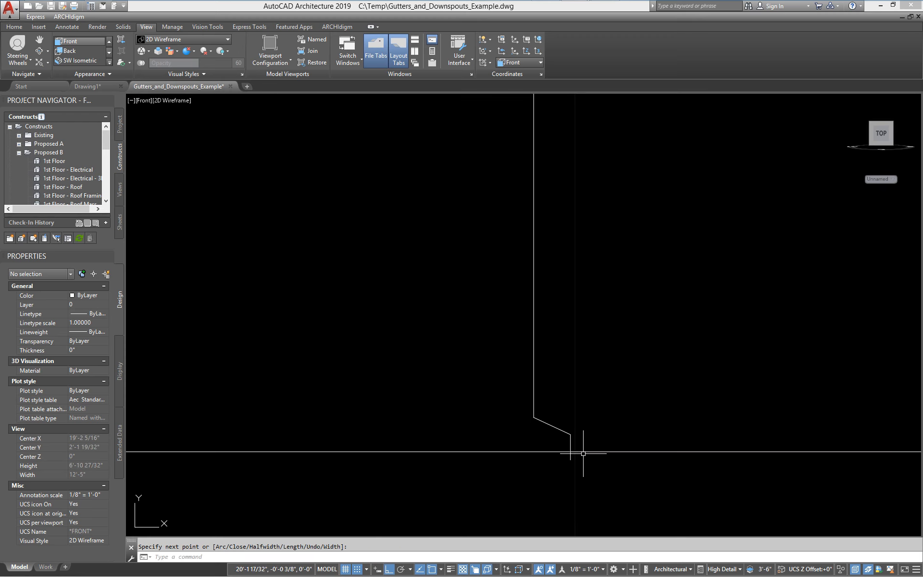
- Stretch the path's lower bend and orbit to view the roof and path in 3D
{"action": "left_click", "coordinate": [580, 477]}
{"action": "left_click", "coordinate": [512, 398]}
{"action": "key", "text": "Return"}
{"action": "left_click", "coordinate": [620, 421]}
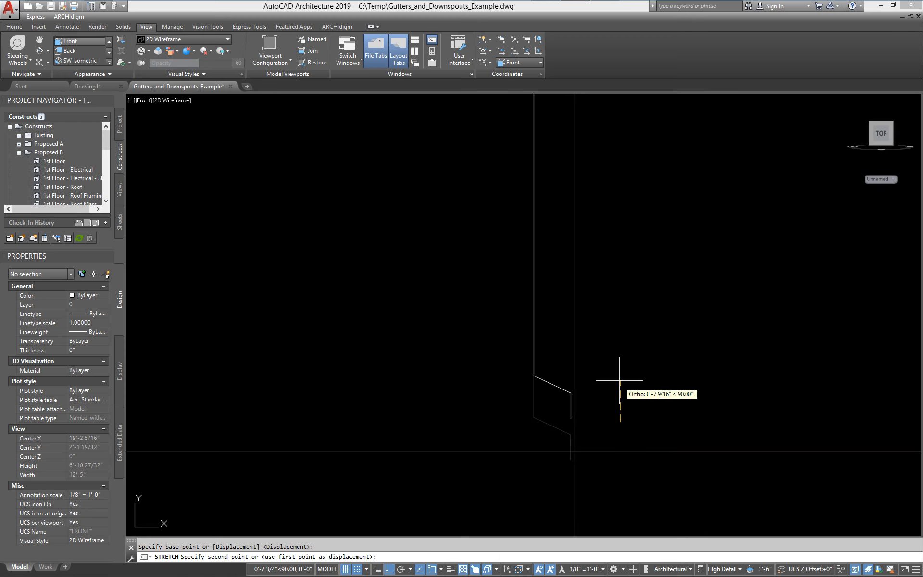
{"action": "scroll", "coordinate": [620, 390], "scroll_direction": "down", "scroll_amount": 4}
{"action": "middle_click_drag", "start_coordinate": [599, 406], "coordinate": [618, 368], "text": "shift"}
{"action": "scroll", "coordinate": [565, 384], "scroll_direction": "up", "scroll_amount": 4}
{"action": "scroll", "coordinate": [568, 367], "scroll_direction": "down", "scroll_amount": 2}
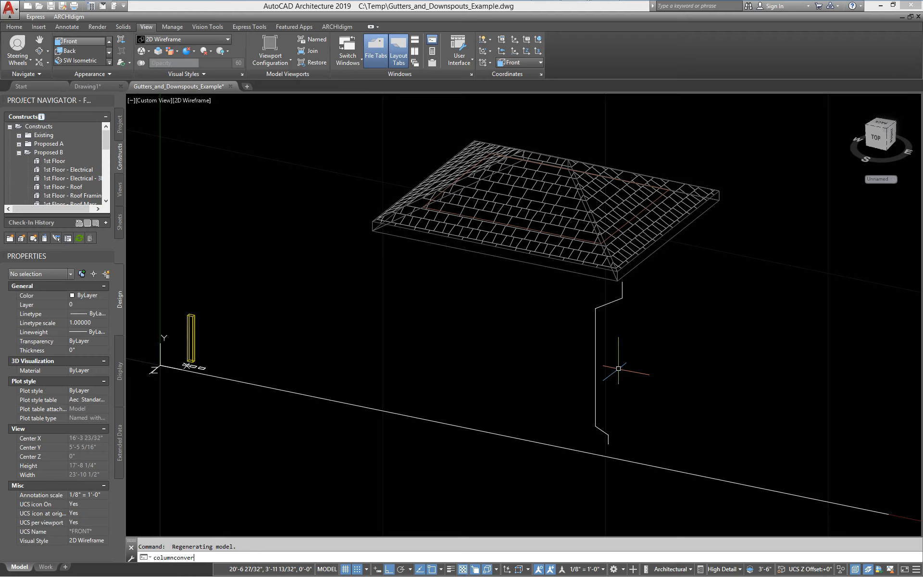
- Convert the downspout polyline into a column member
{"action": "type", "text": "t"}
{"action": "key", "text": "Return"}
{"action": "left_click", "coordinate": [596, 371]}
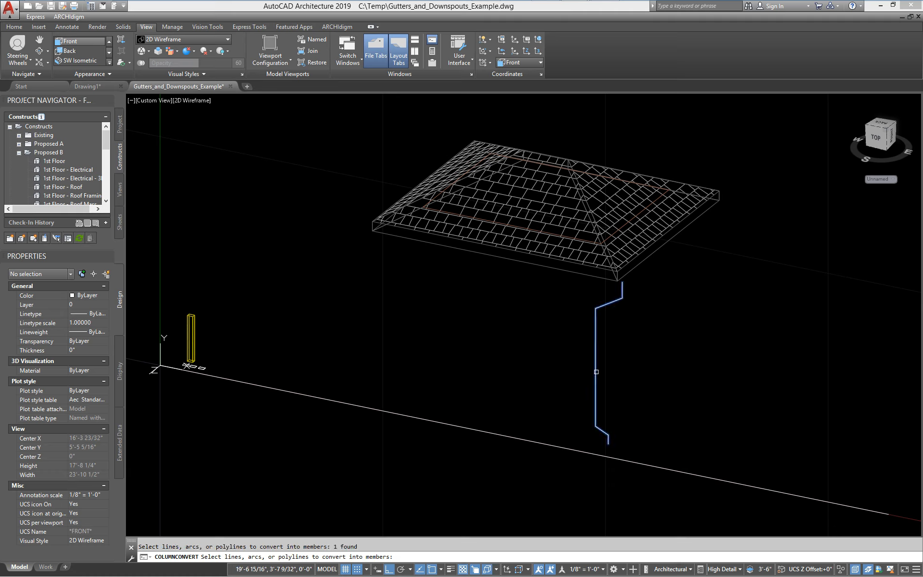
{"action": "key", "text": "Return"}
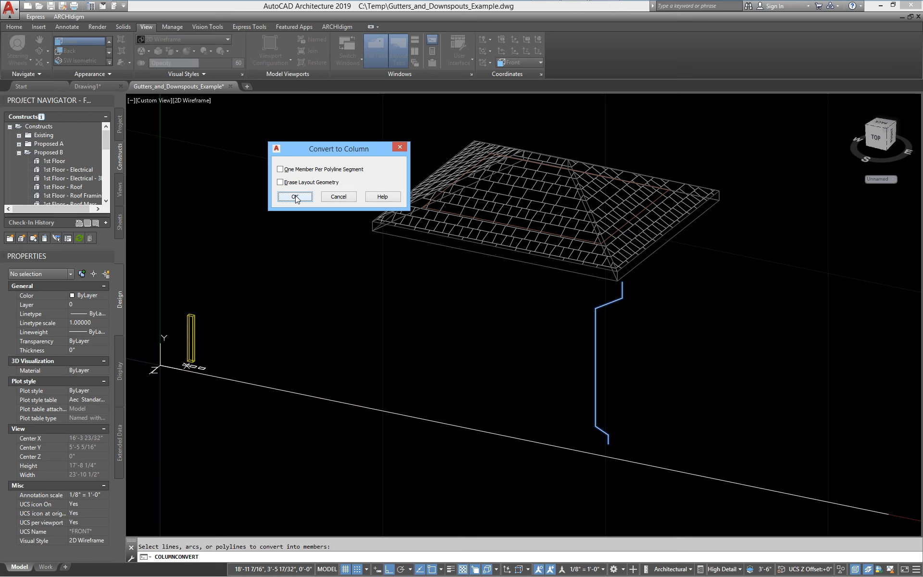
{"action": "left_click", "coordinate": [294, 197]}
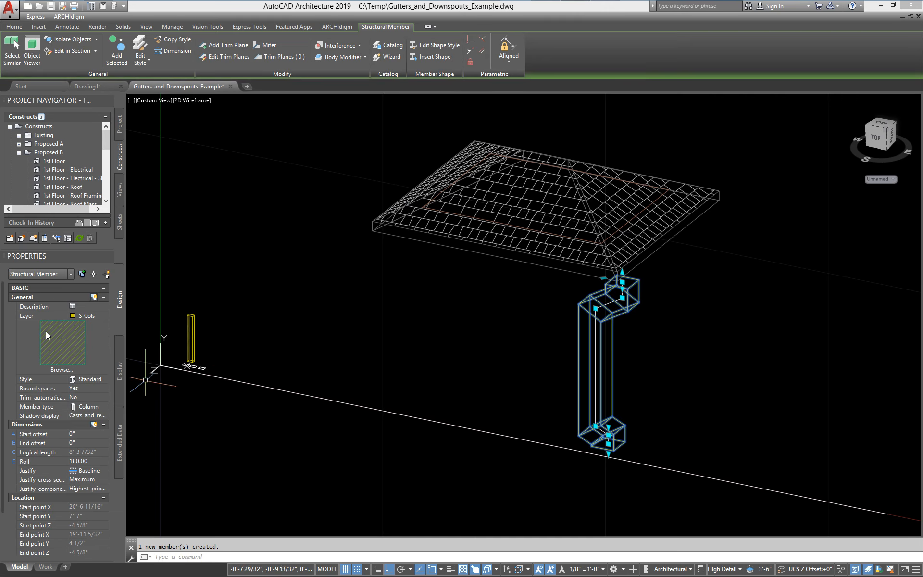
- Assign the 2x3_Downspout_Galavnized style to the new member
{"action": "left_click", "coordinate": [89, 379]}
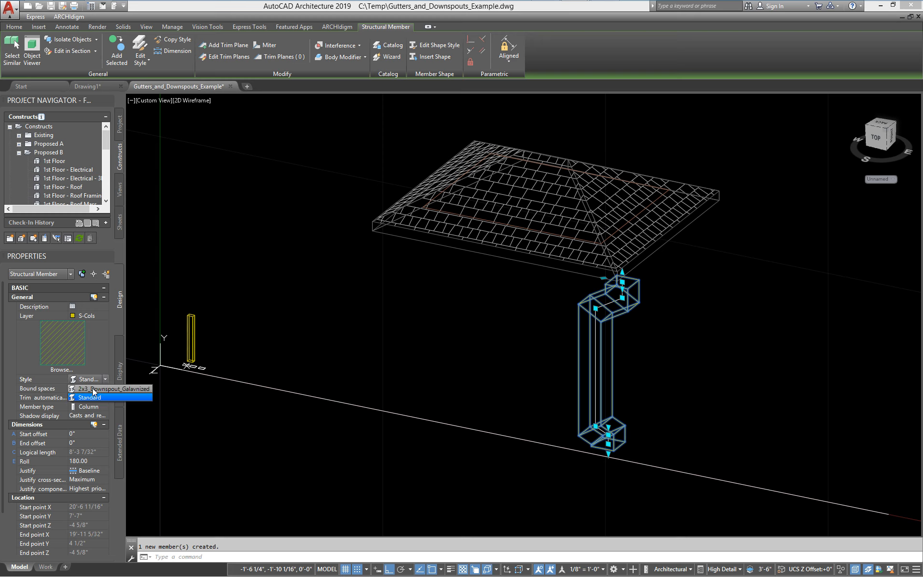
{"action": "left_click", "coordinate": [96, 388]}
{"action": "scroll", "coordinate": [627, 304], "scroll_direction": "up", "scroll_amount": 5}
{"action": "scroll", "coordinate": [535, 260], "scroll_direction": "down", "scroll_amount": 5}
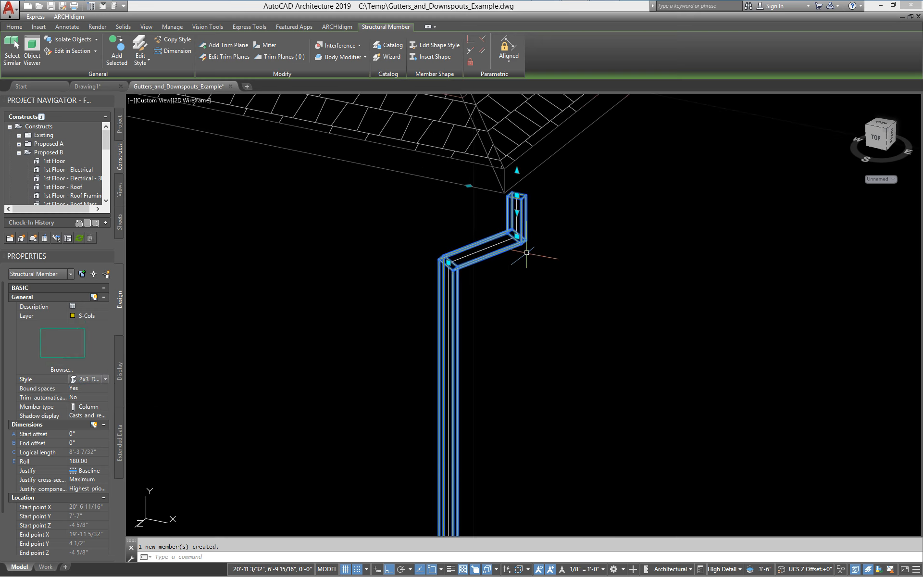
{"action": "key", "text": "Escape"}
- Move the downspout member under the roof's eave corner and orbit to check it
{"action": "middle_click_drag", "start_coordinate": [521, 260], "coordinate": [444, 267]}
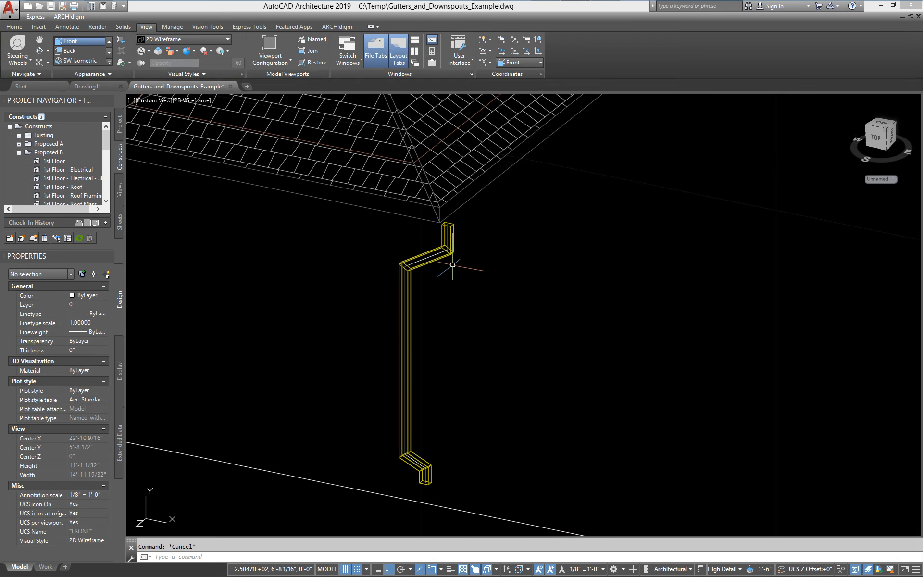
{"action": "type", "text": "m"}
{"action": "key", "text": "Return"}
{"action": "left_click", "coordinate": [453, 251]}
{"action": "key", "text": "Return"}
{"action": "left_click", "coordinate": [480, 274]}
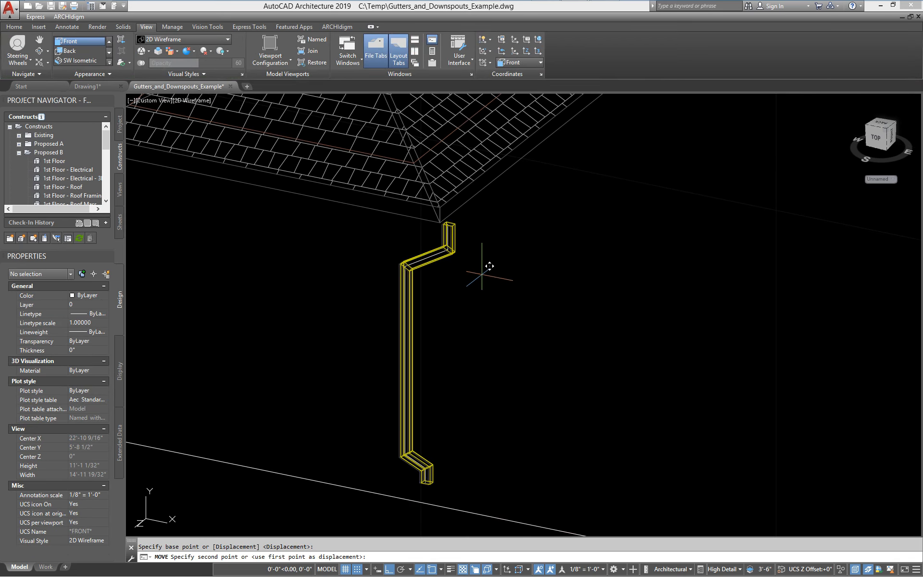
{"action": "left_click", "coordinate": [522, 243]}
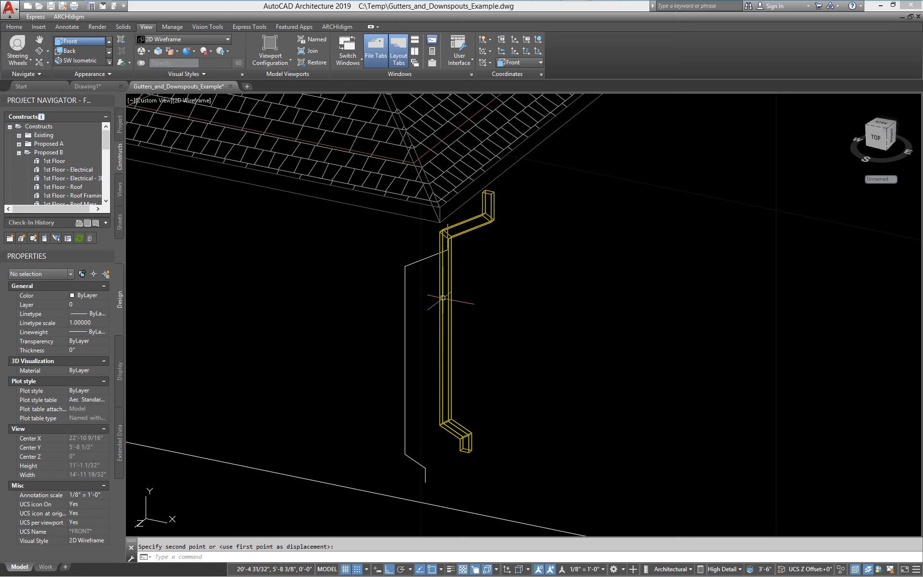
{"action": "middle_click_drag", "start_coordinate": [485, 230], "coordinate": [463, 292], "text": "shift"}
{"action": "scroll", "coordinate": [502, 263], "scroll_direction": "up", "scroll_amount": 2}
{"action": "middle_click_drag", "start_coordinate": [503, 264], "coordinate": [542, 243]}
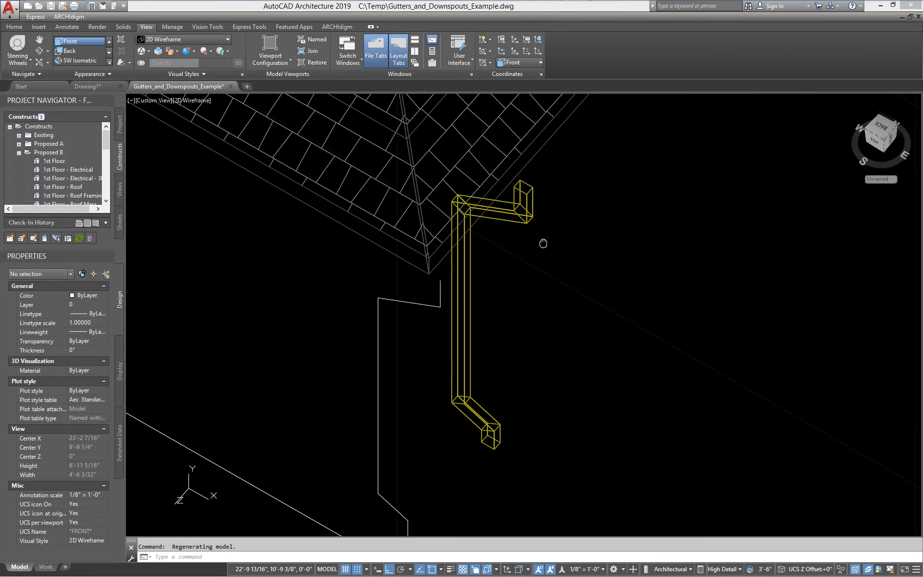
- Try a Roll of 9 on the downspout, undo it, and reselect the member
{"action": "left_click", "coordinate": [526, 204]}
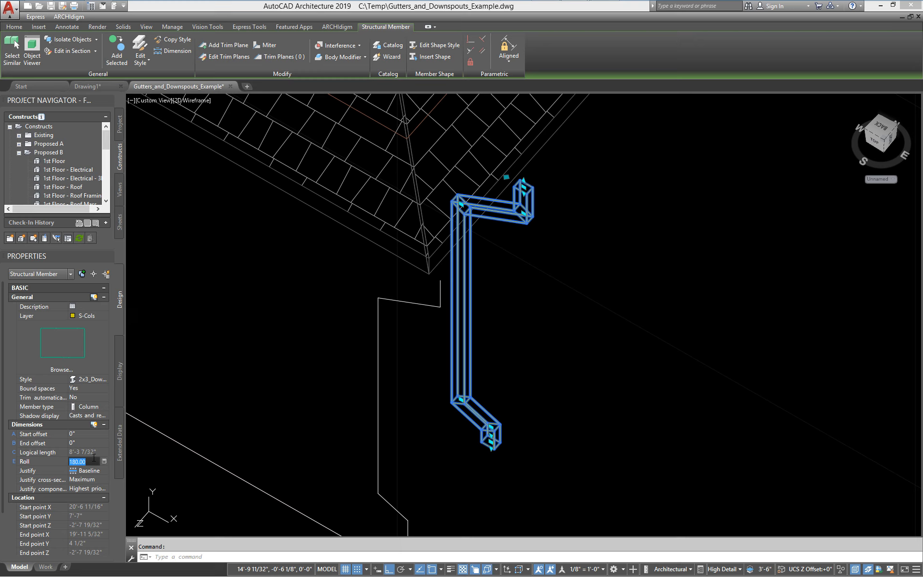
{"action": "type", "text": "9"}
{"action": "key", "text": "Return"}
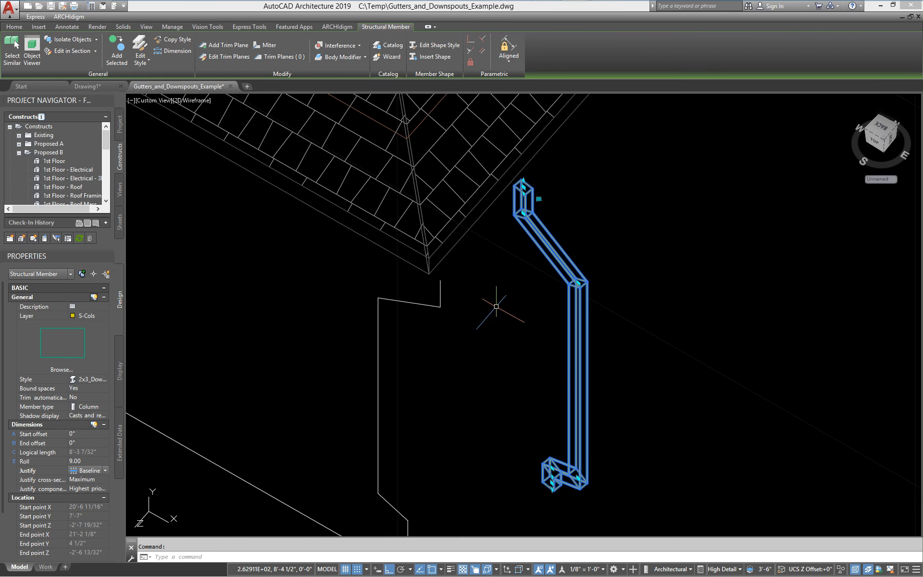
{"action": "type", "text": "u"}
{"action": "key", "text": "Return"}
{"action": "scroll", "coordinate": [539, 197], "scroll_direction": "up", "scroll_amount": 3}
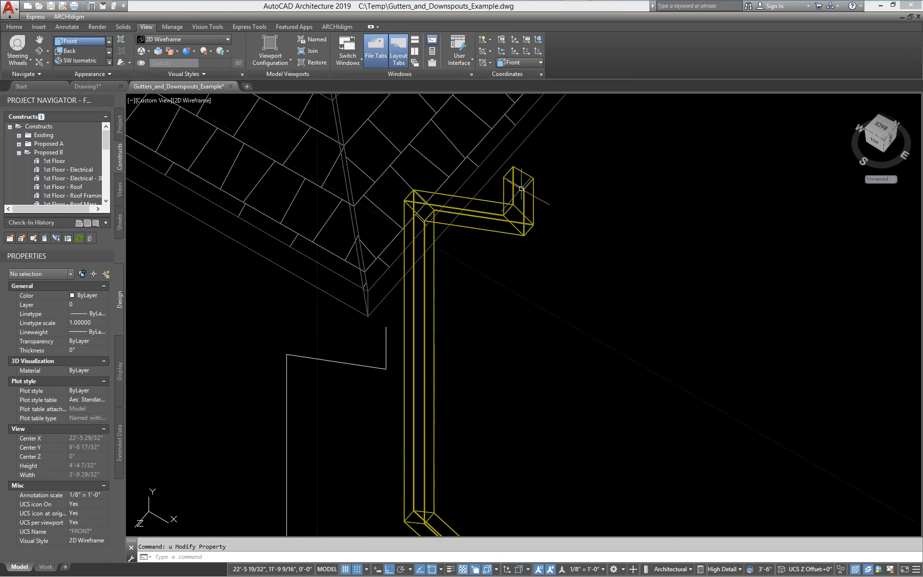
{"action": "left_click", "coordinate": [526, 196]}
- Set the member style's Start Shape Rotation to 90 in Design Rules
{"action": "right_click", "coordinate": [509, 171]}
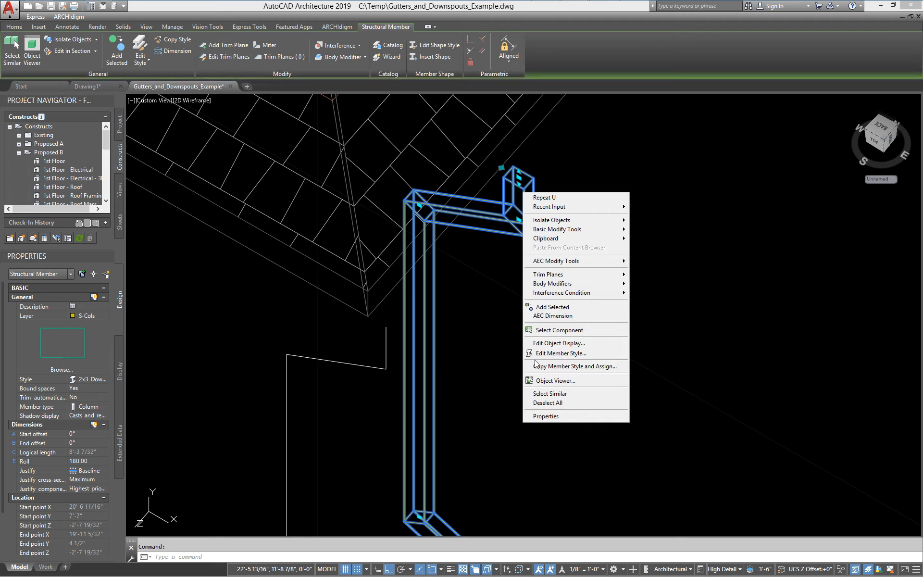
{"action": "left_click", "coordinate": [547, 355]}
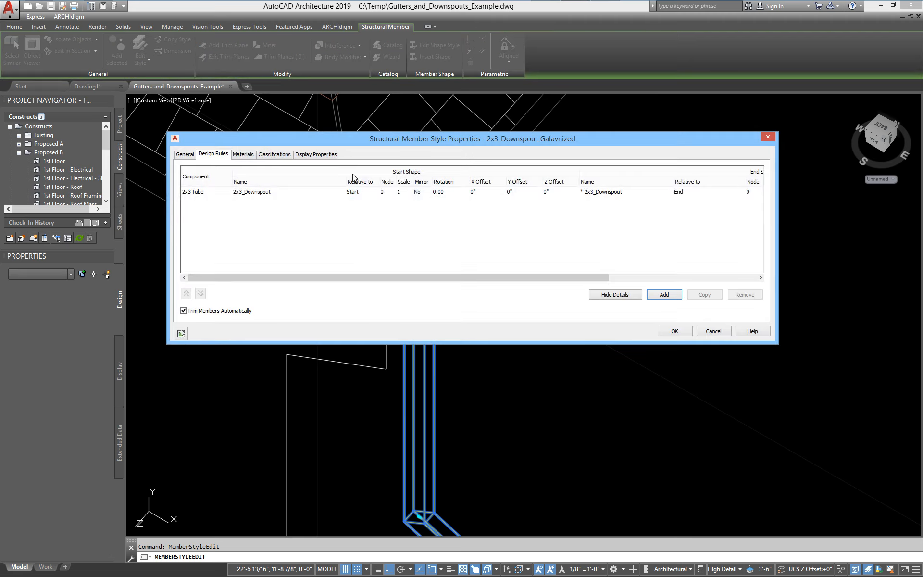
{"action": "left_click_drag", "start_coordinate": [343, 143], "coordinate": [230, 149]}
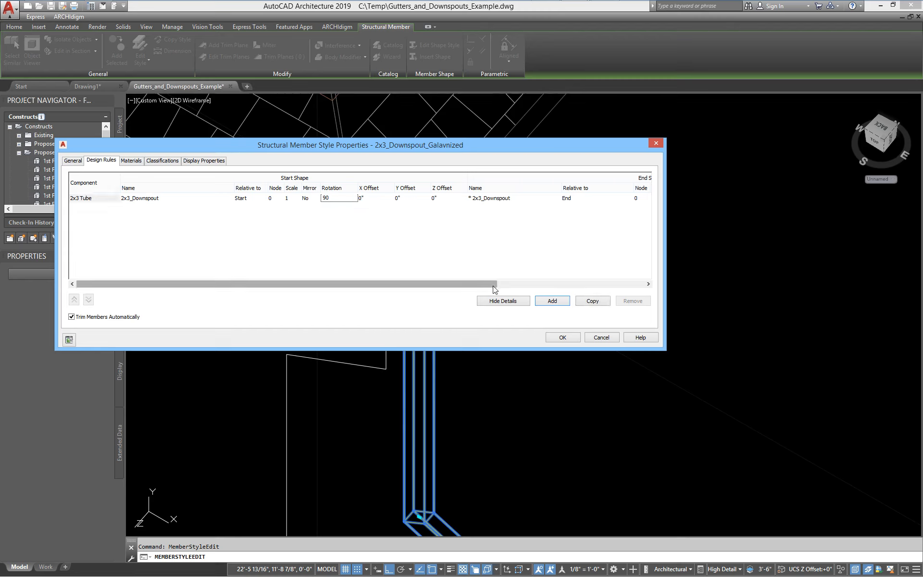
{"action": "left_click_drag", "start_coordinate": [491, 283], "coordinate": [612, 272]}
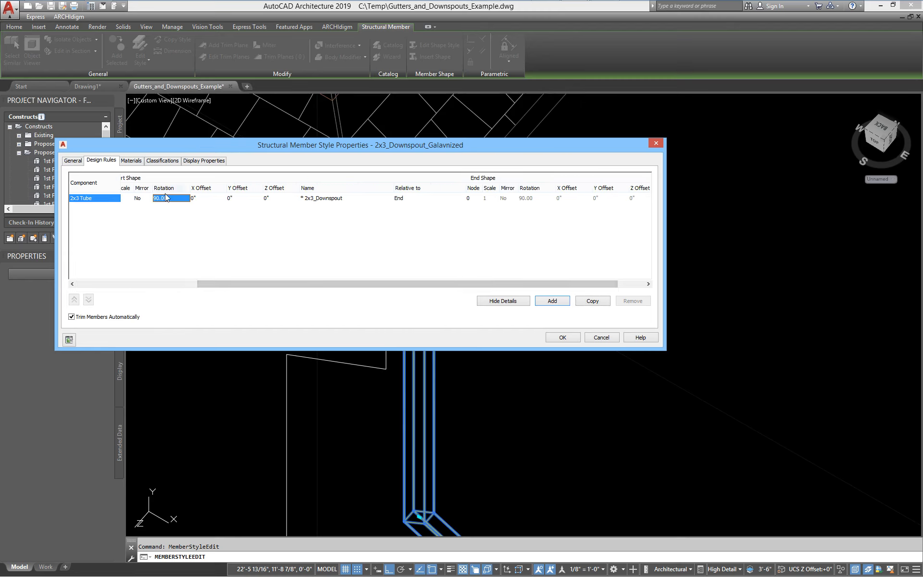
{"action": "left_click_drag", "start_coordinate": [380, 285], "coordinate": [193, 285]}
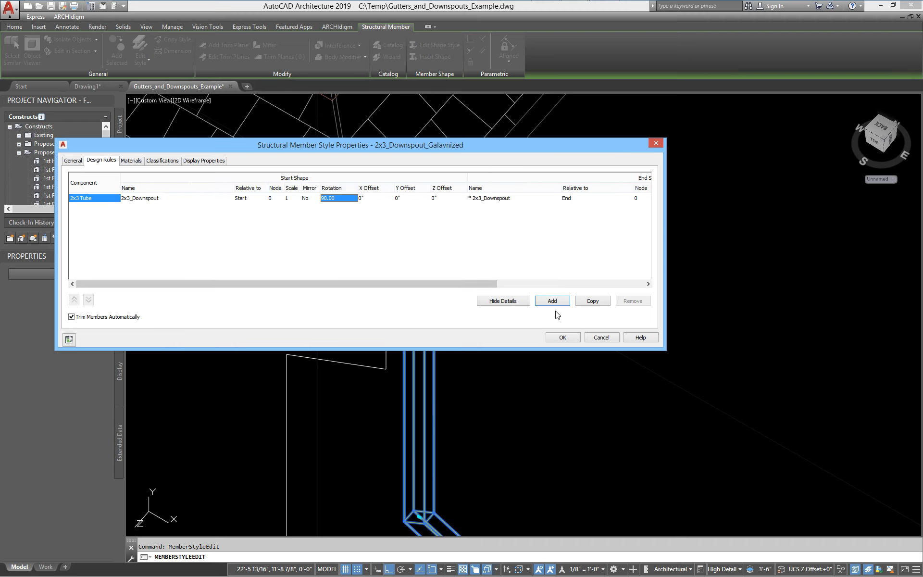
{"action": "left_click", "coordinate": [562, 337]}
- Zoom in and out to check the turned downspout profile under the roof corner
{"action": "left_click", "coordinate": [590, 225]}
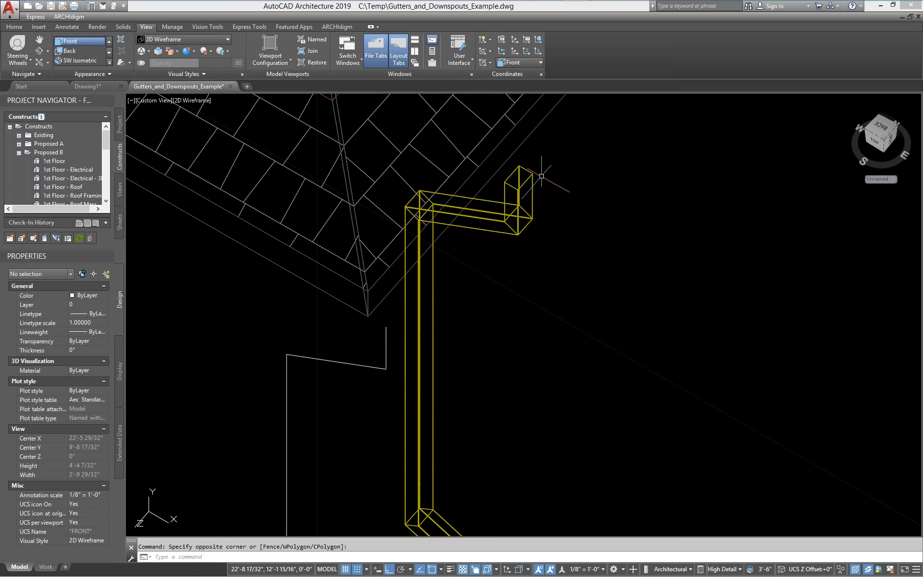
{"action": "scroll", "coordinate": [532, 181], "scroll_direction": "up", "scroll_amount": 4}
{"action": "scroll", "coordinate": [524, 197], "scroll_direction": "down", "scroll_amount": 6}
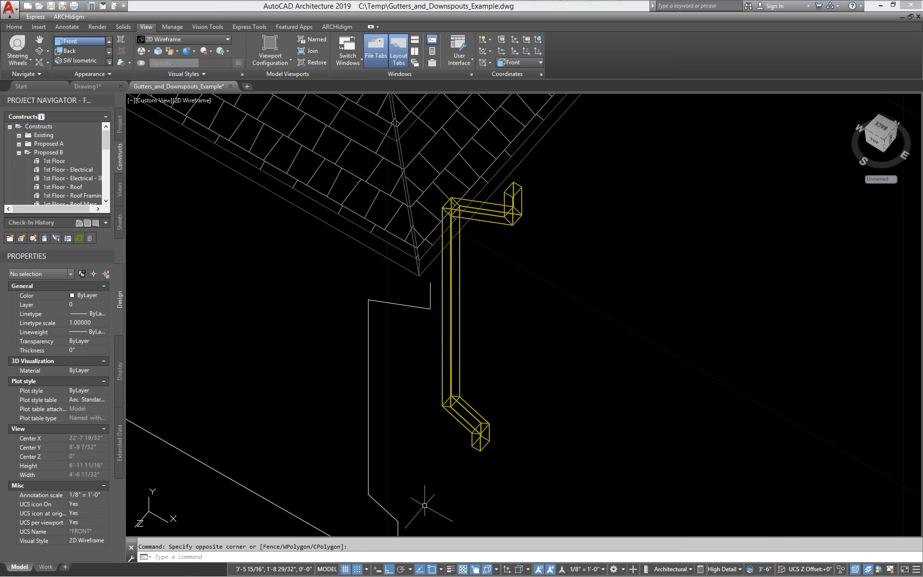
{"action": "scroll", "coordinate": [510, 192], "scroll_direction": "up", "scroll_amount": 5}
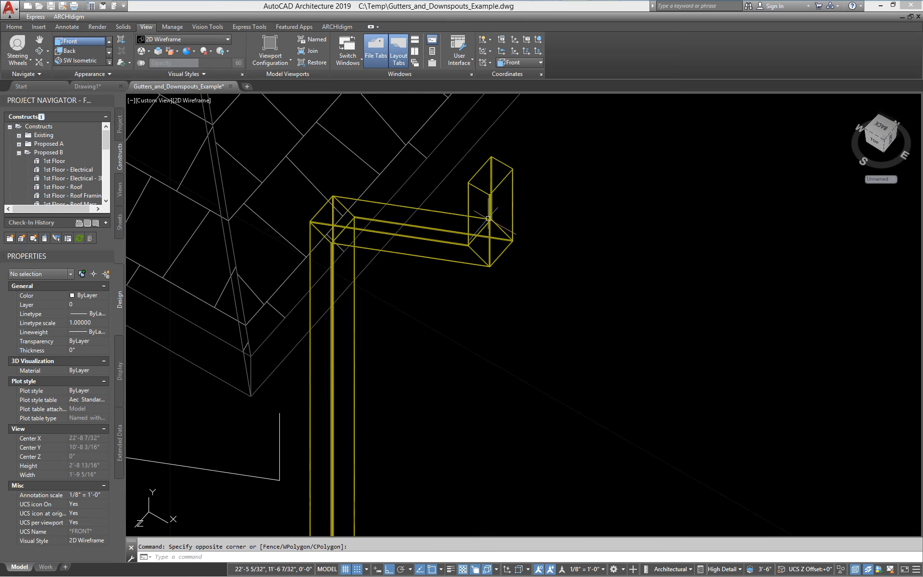
{"action": "scroll", "coordinate": [488, 218], "scroll_direction": "down", "scroll_amount": 4}
{"action": "scroll", "coordinate": [485, 231], "scroll_direction": "down", "scroll_amount": 3}
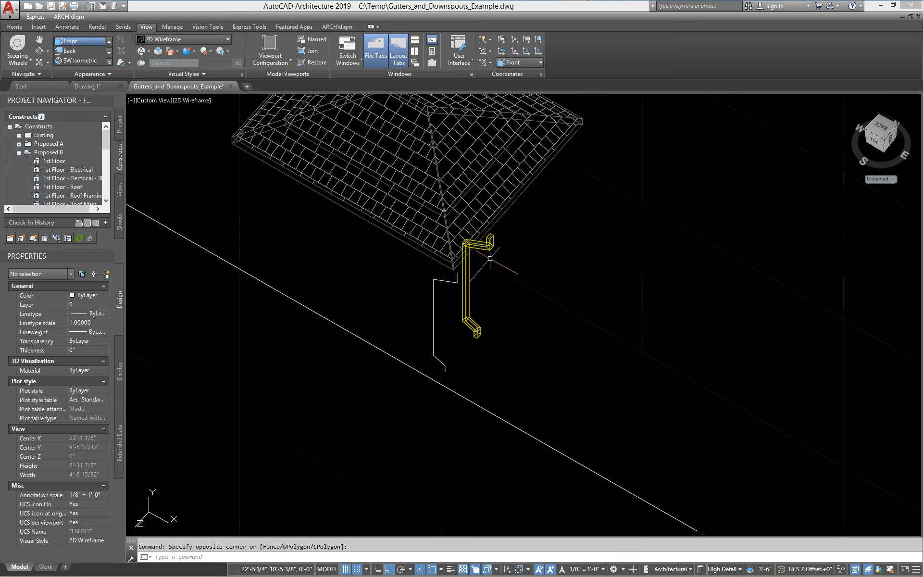
{"action": "scroll", "coordinate": [464, 313], "scroll_direction": "up", "scroll_amount": 2}
{"action": "scroll", "coordinate": [528, 241], "scroll_direction": "up", "scroll_amount": 2}
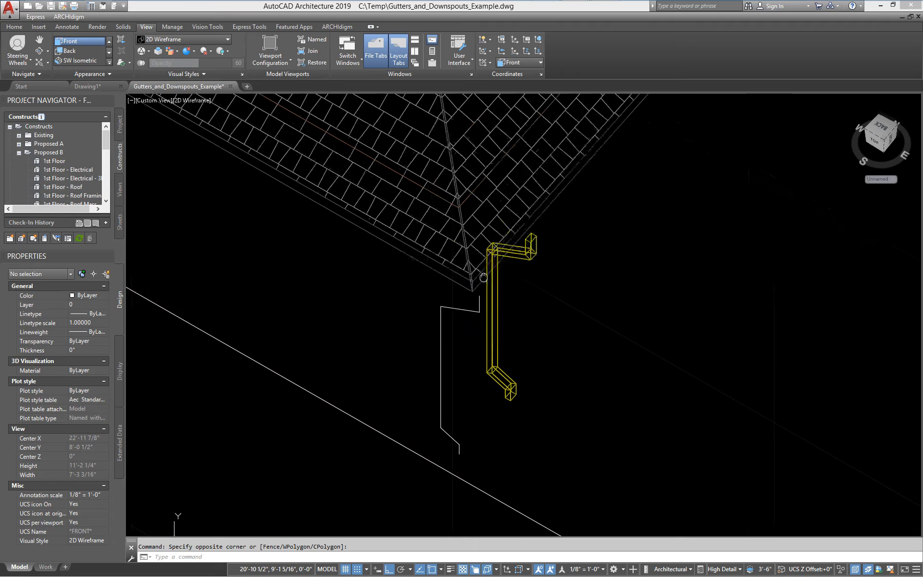
{"action": "scroll", "coordinate": [529, 273], "scroll_direction": "down", "scroll_amount": 3}
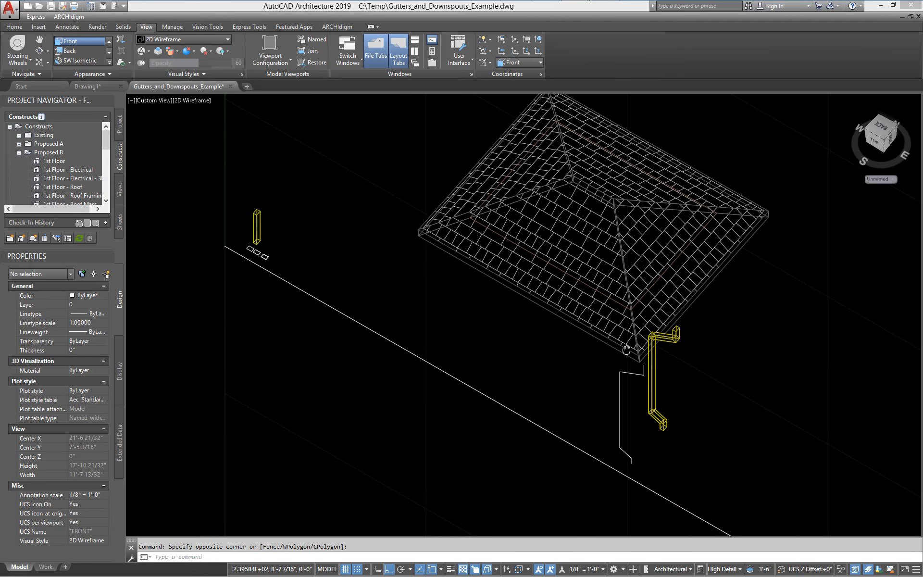
- Open the Content Browser catalog and enlarge it to show two columns
{"action": "mouse_move", "coordinate": [118, 3]}
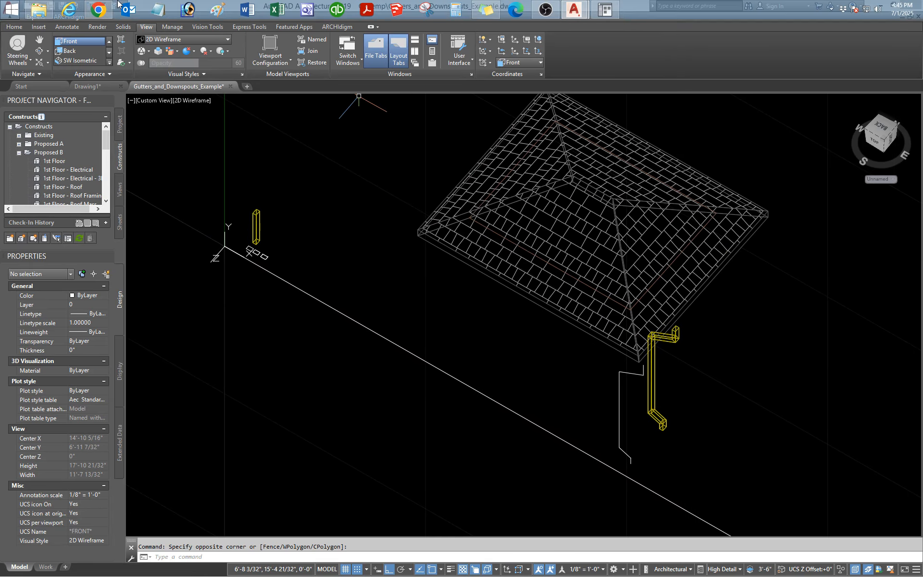
{"action": "left_click", "coordinate": [605, 14]}
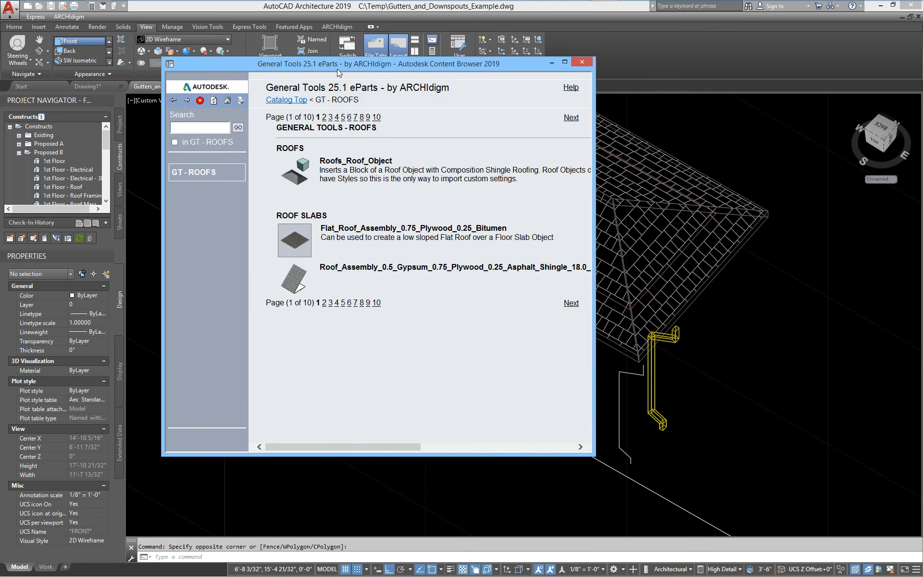
{"action": "left_click_drag", "start_coordinate": [337, 70], "coordinate": [241, 43]}
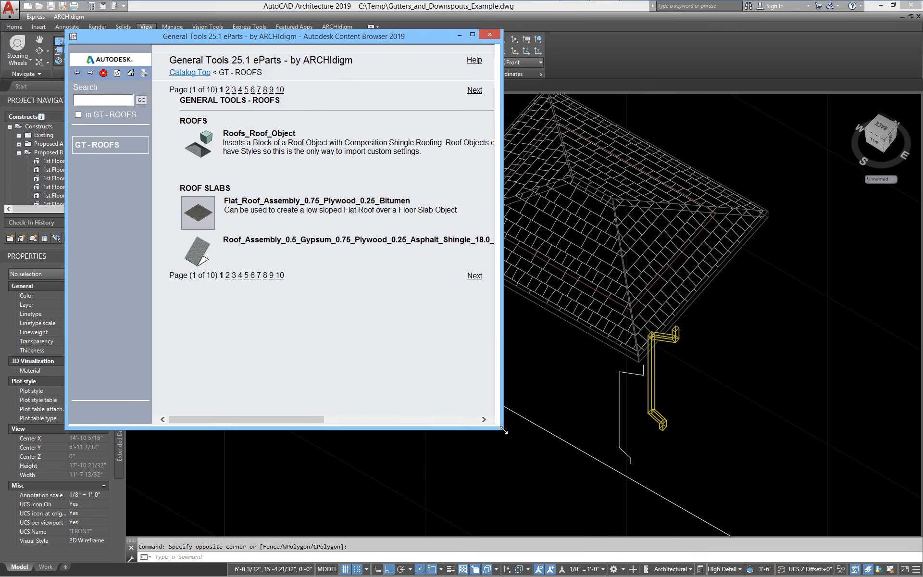
{"action": "left_click_drag", "start_coordinate": [492, 428], "coordinate": [715, 446]}
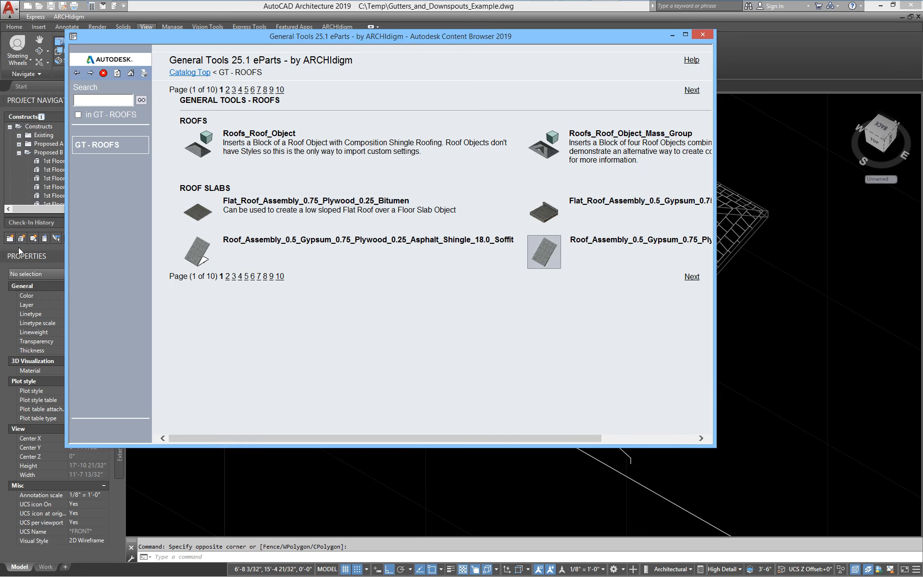
{"action": "mouse_move", "coordinate": [550, 152]}
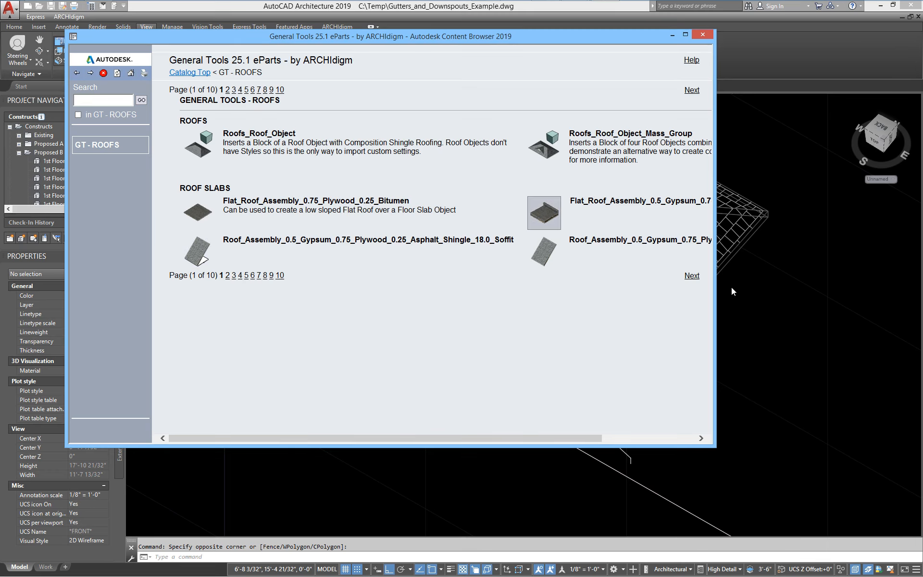
- Go to page 5 of GT - ROOFS and insert Roofs_Gutter_Fascia_4.5x5.75 into the drawing
{"action": "left_click", "coordinate": [696, 276]}
{"action": "left_click", "coordinate": [694, 295]}
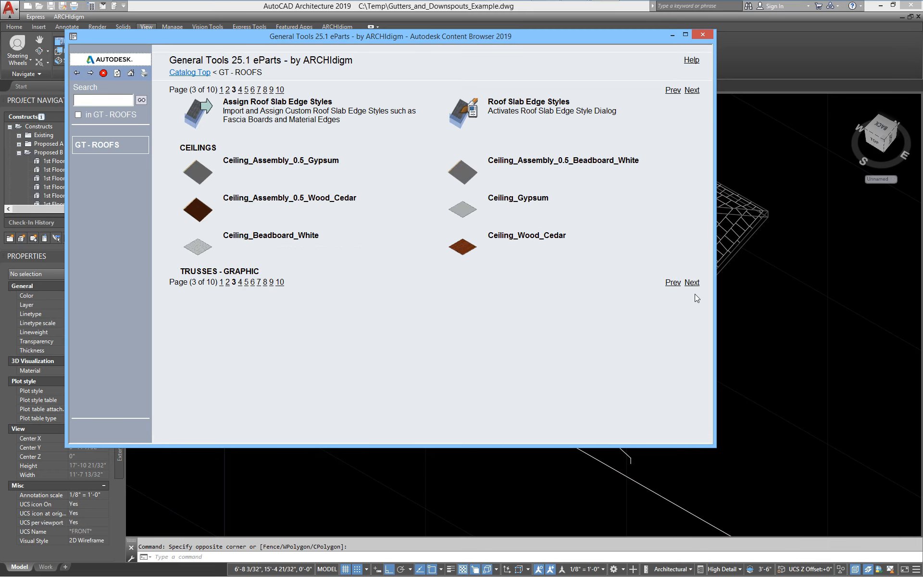
{"action": "left_click", "coordinate": [693, 282]}
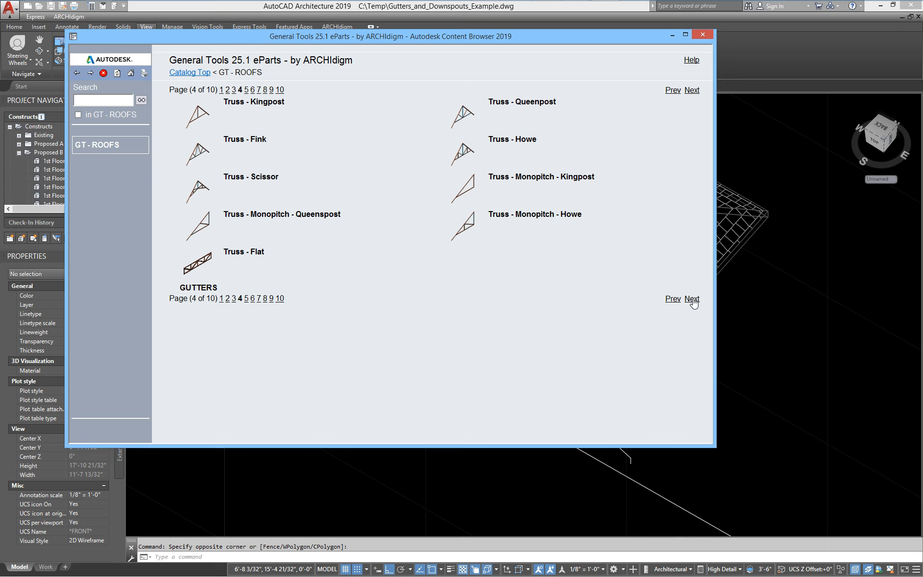
{"action": "left_click", "coordinate": [692, 300]}
{"action": "right_click", "coordinate": [210, 185]}
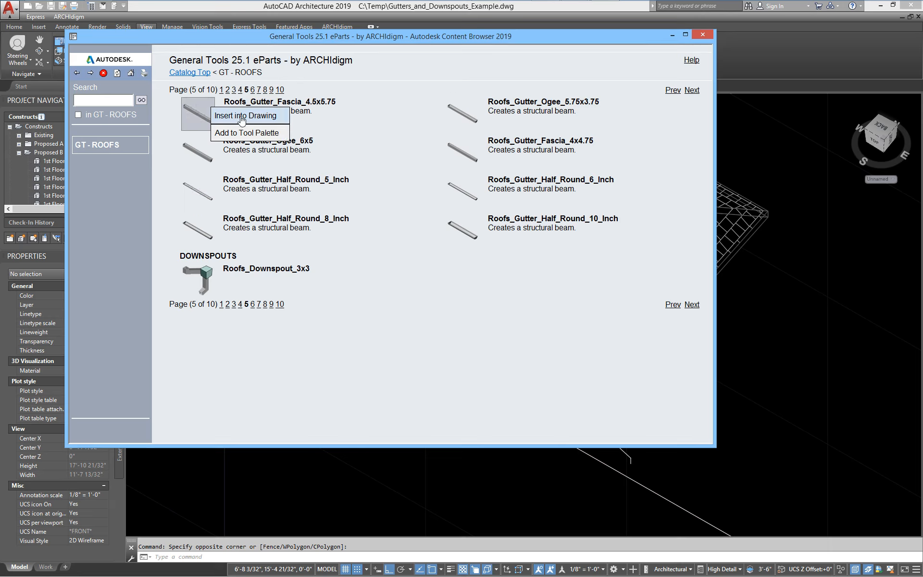
{"action": "mouse_move", "coordinate": [195, 293]}
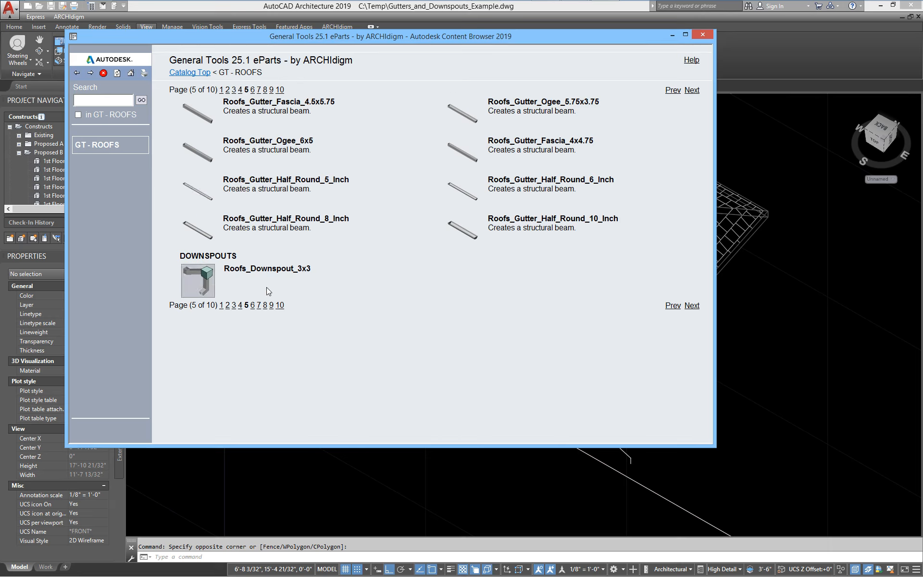
- Abandon the first gutter placement and reset the UCS to World with UW
{"action": "left_click", "coordinate": [218, 118]}
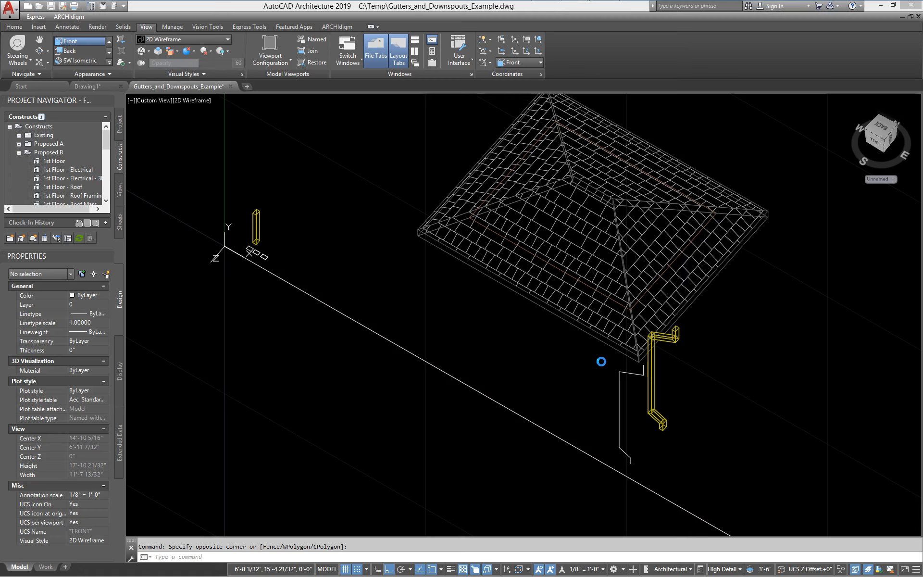
{"action": "scroll", "coordinate": [663, 334], "scroll_direction": "up", "scroll_amount": 5}
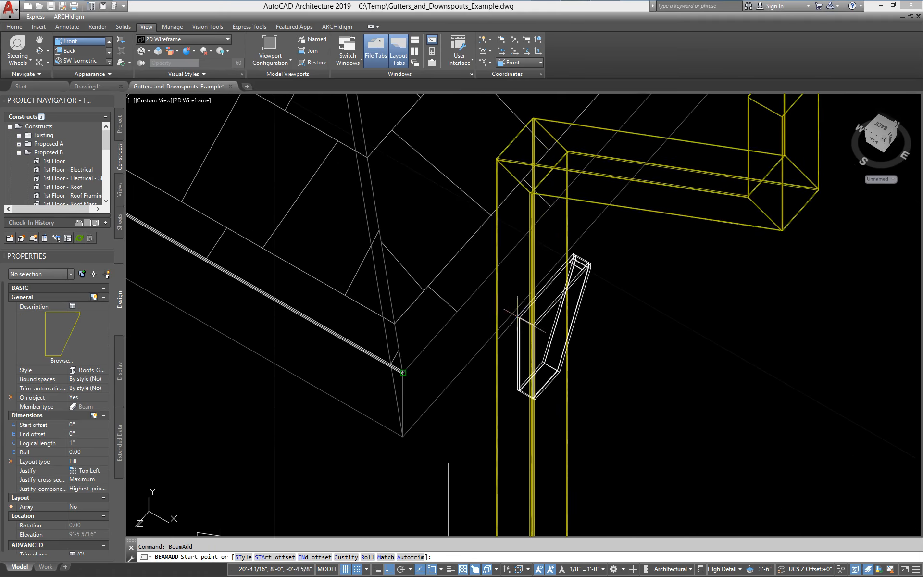
{"action": "scroll", "coordinate": [603, 313], "scroll_direction": "down", "scroll_amount": 5}
{"action": "scroll", "coordinate": [526, 309], "scroll_direction": "up", "scroll_amount": 5}
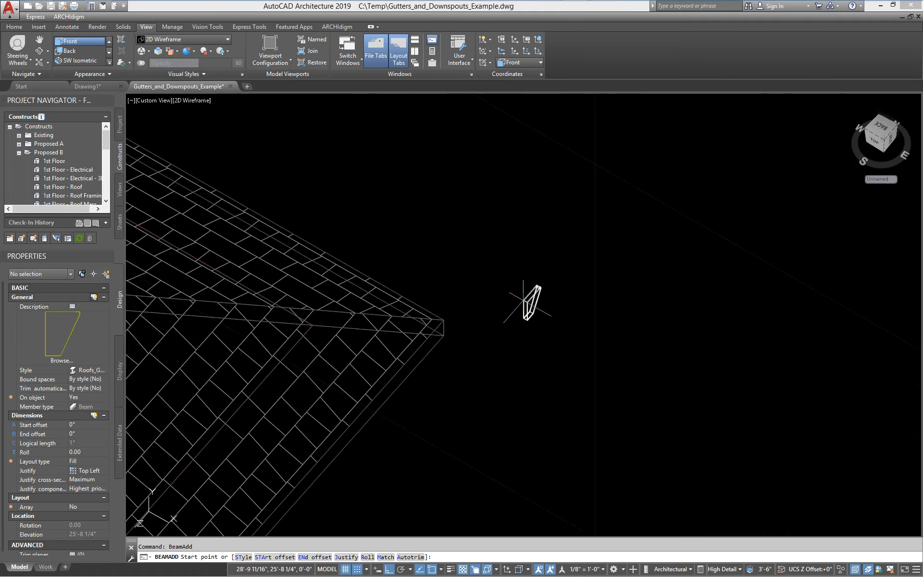
{"action": "left_click", "coordinate": [444, 320]}
{"action": "middle_click_drag", "start_coordinate": [419, 418], "coordinate": [560, 252]}
{"action": "key", "text": "Escape"}
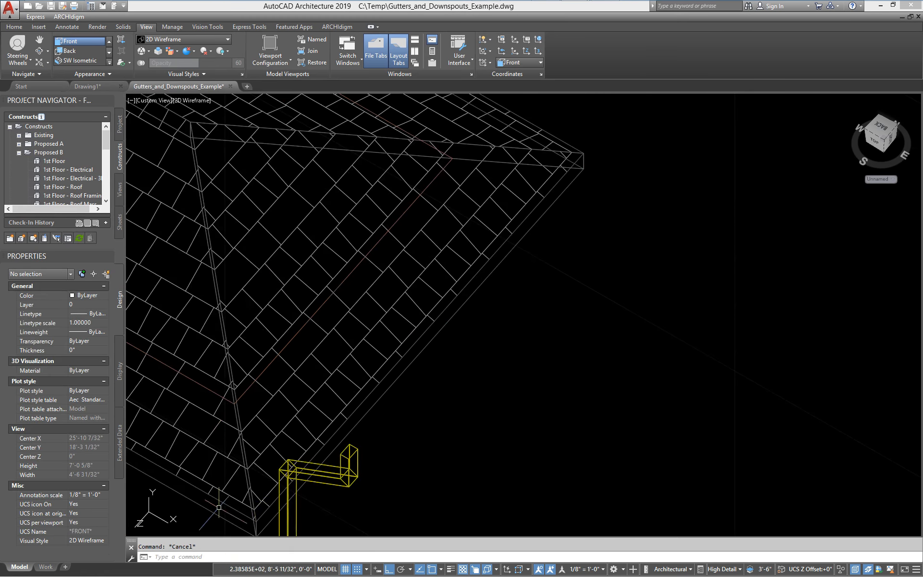
{"action": "type", "text": "uw"}
{"action": "key", "text": "Return"}
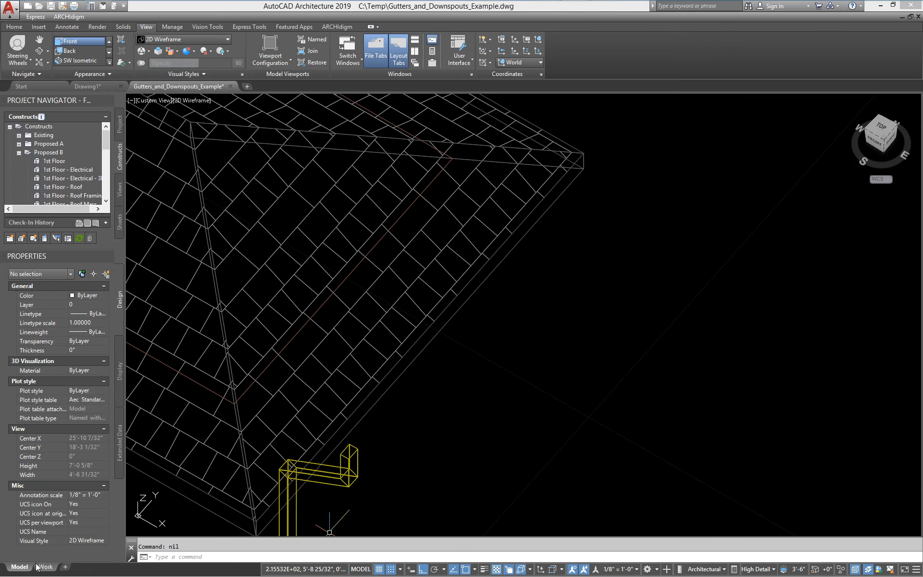
- Reinsert Roofs_Gutter_Fascia_4.5x5.75 from the Content Browser with On object set to No
{"action": "mouse_move", "coordinate": [537, 13]}
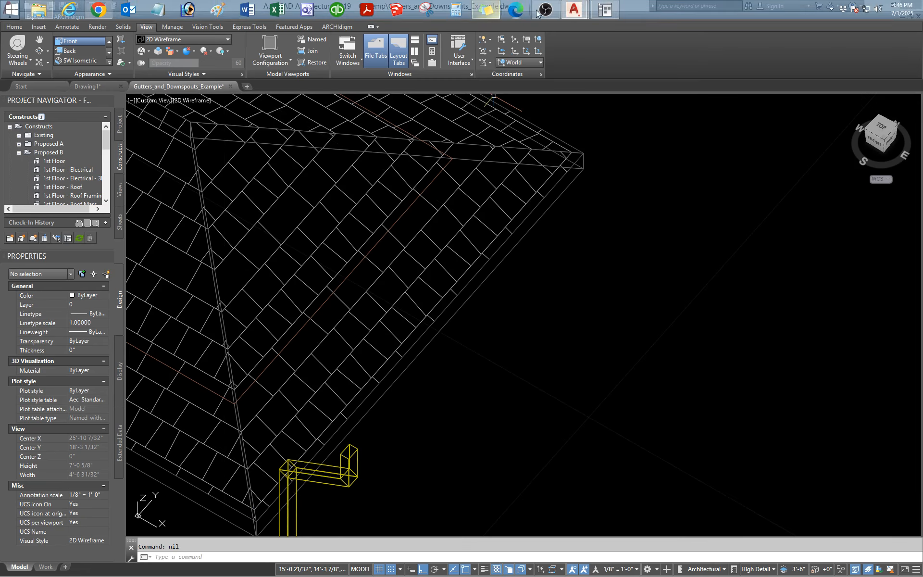
{"action": "left_click", "coordinate": [607, 14]}
{"action": "right_click", "coordinate": [211, 108]}
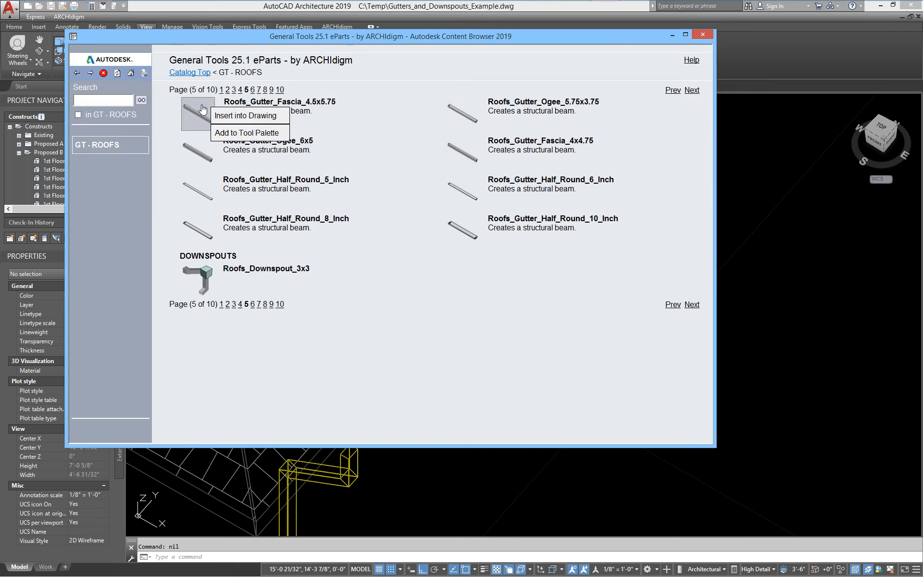
{"action": "left_click", "coordinate": [240, 116]}
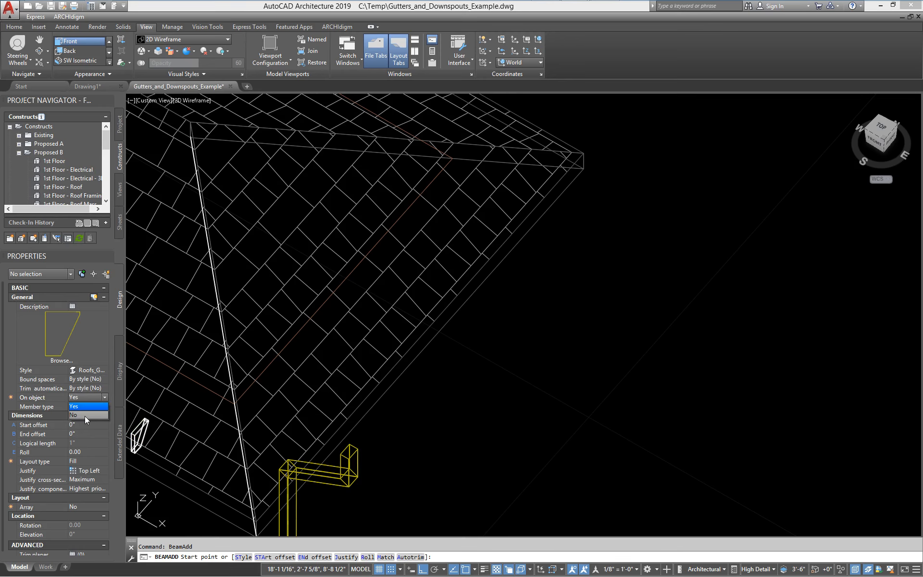
{"action": "left_click", "coordinate": [85, 416]}
- Run the fascia gutter from the roof corner beside the downspout to the far eave corner
{"action": "scroll", "coordinate": [629, 134], "scroll_direction": "up", "scroll_amount": 5}
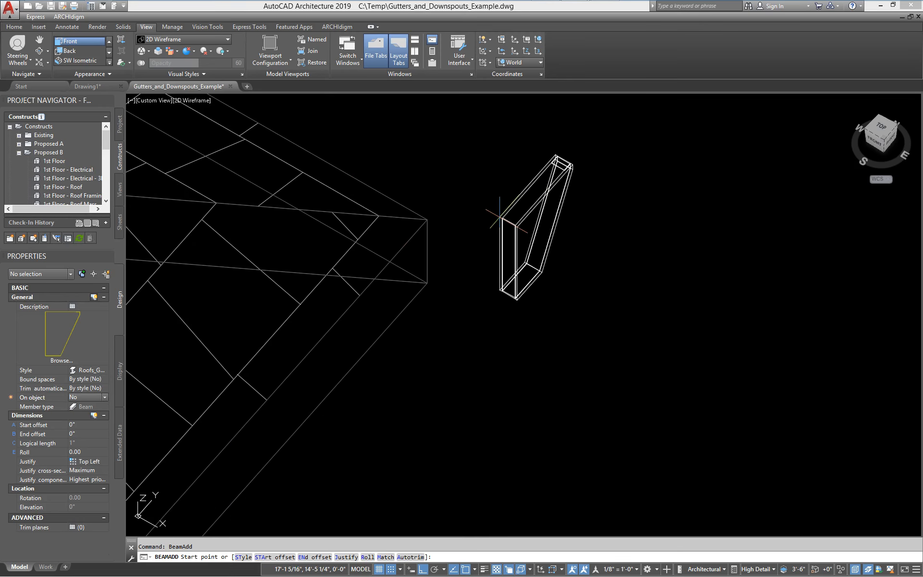
{"action": "left_click", "coordinate": [429, 219]}
{"action": "scroll", "coordinate": [438, 276], "scroll_direction": "down", "scroll_amount": 5}
{"action": "middle_click_drag", "start_coordinate": [331, 415], "coordinate": [685, 212]}
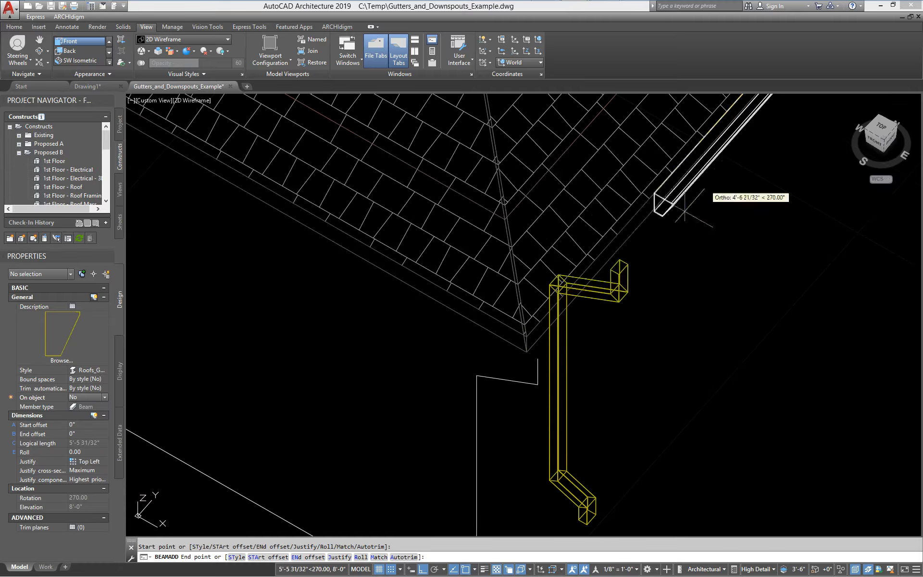
{"action": "scroll", "coordinate": [611, 267], "scroll_direction": "up", "scroll_amount": 4}
{"action": "scroll", "coordinate": [390, 429], "scroll_direction": "up", "scroll_amount": 4}
{"action": "middle_click_drag", "start_coordinate": [413, 435], "coordinate": [433, 369]}
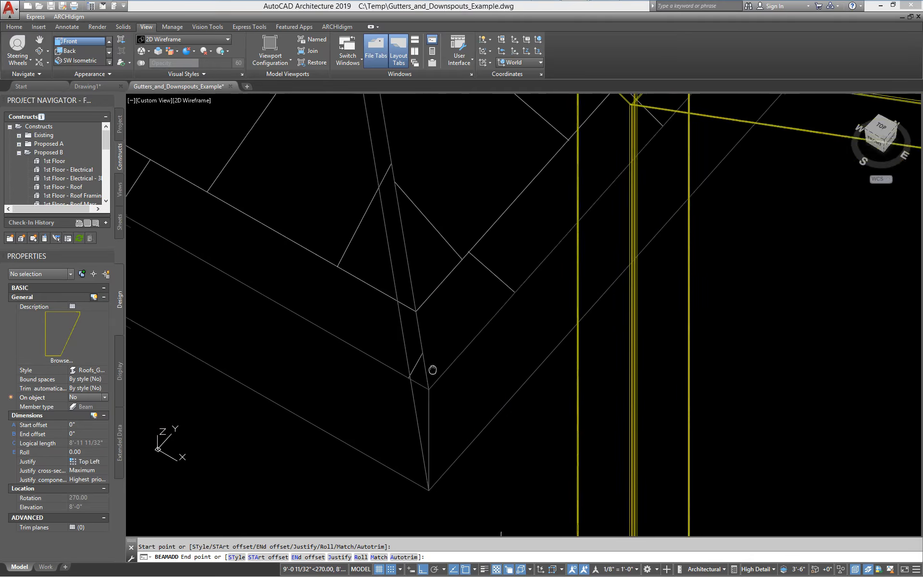
{"action": "left_click", "coordinate": [430, 389]}
{"action": "key", "text": "Return"}
{"action": "scroll", "coordinate": [533, 401], "scroll_direction": "down", "scroll_amount": 5}
{"action": "middle_click_drag", "start_coordinate": [594, 384], "coordinate": [408, 362]}
{"action": "scroll", "coordinate": [446, 414], "scroll_direction": "down", "scroll_amount": 3}
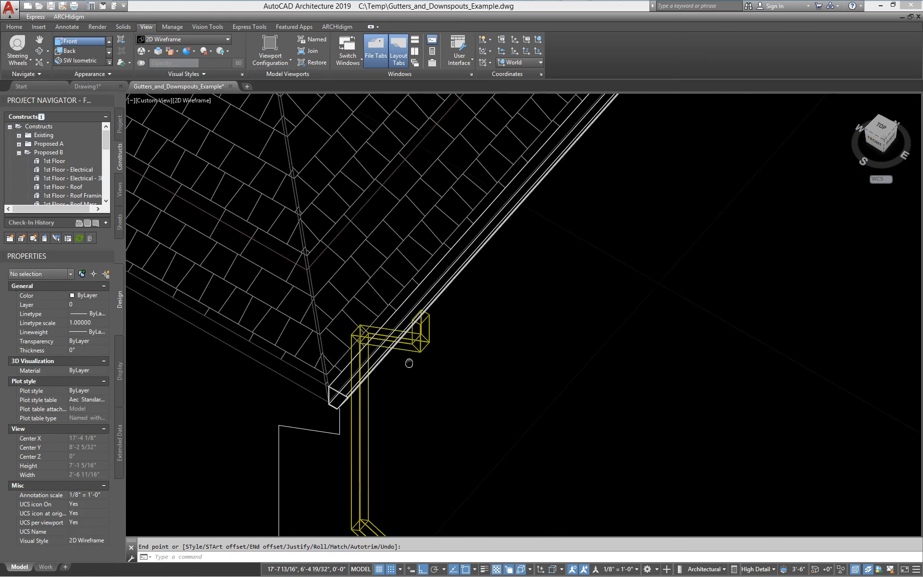
- Switch the display to the Shaded visual style and orbit toward the gutter
{"action": "left_click", "coordinate": [200, 39]}
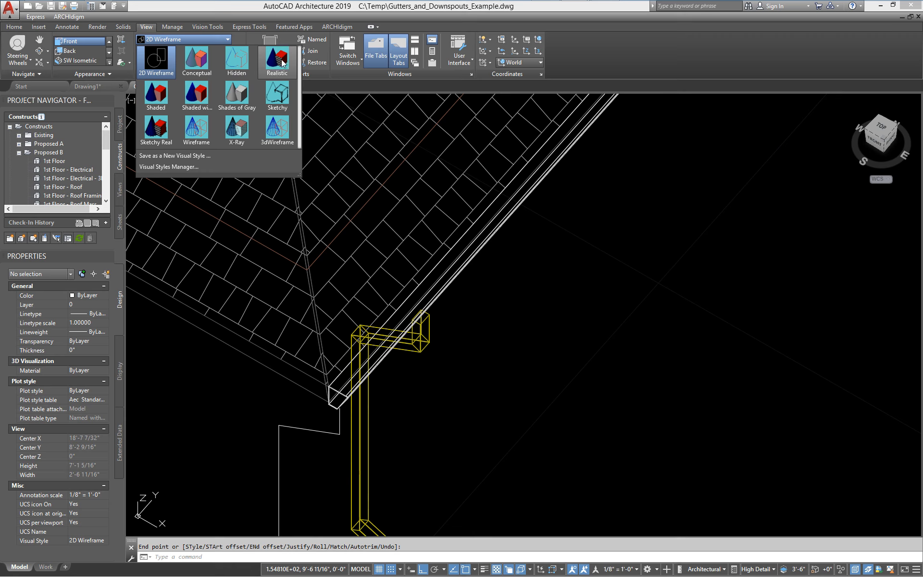
{"action": "left_click", "coordinate": [155, 94]}
{"action": "scroll", "coordinate": [389, 418], "scroll_direction": "up", "scroll_amount": 2}
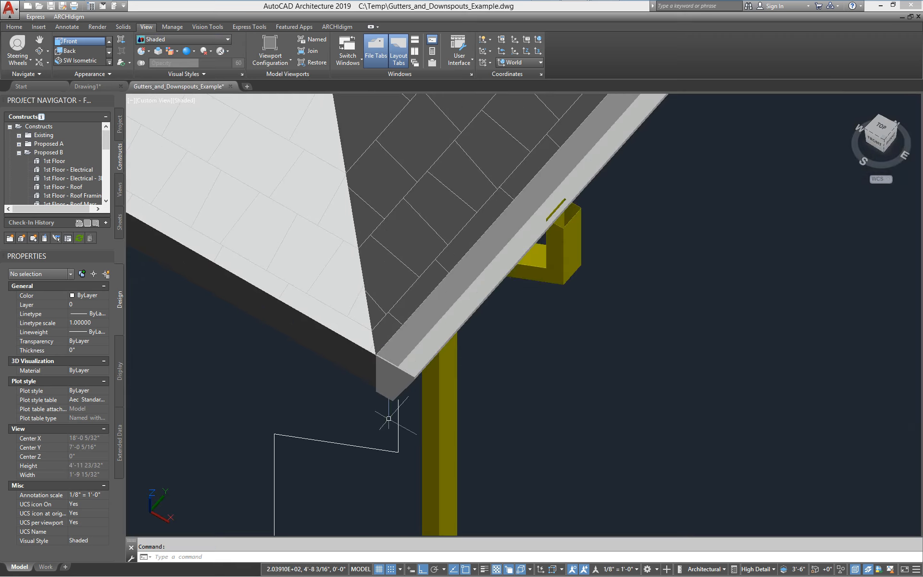
{"action": "middle_click_drag", "start_coordinate": [388, 418], "coordinate": [546, 338], "text": "shift"}
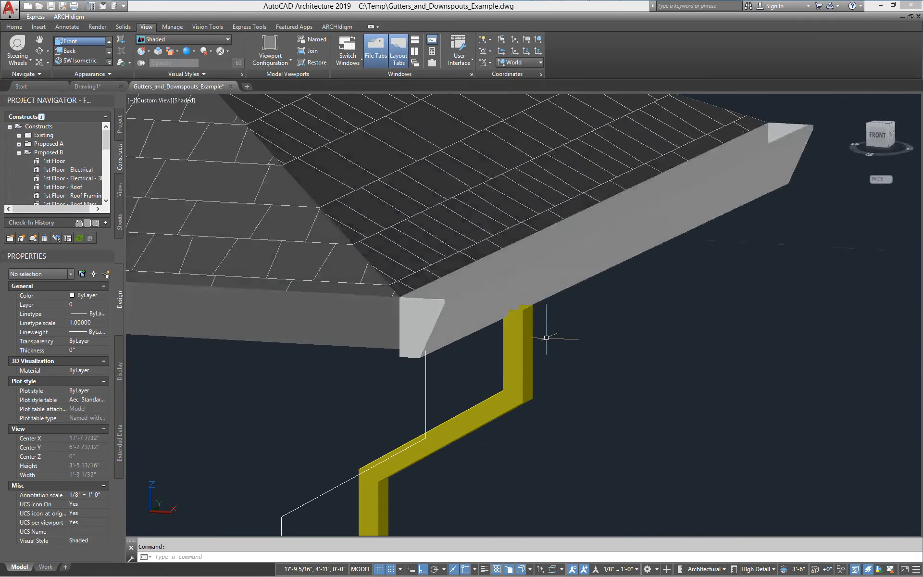
- Orbit and pan to look down on the gutter and downspout from above the roof corner
{"action": "scroll", "coordinate": [546, 338], "scroll_direction": "up", "scroll_amount": 3}
{"action": "scroll", "coordinate": [469, 306], "scroll_direction": "down", "scroll_amount": 3}
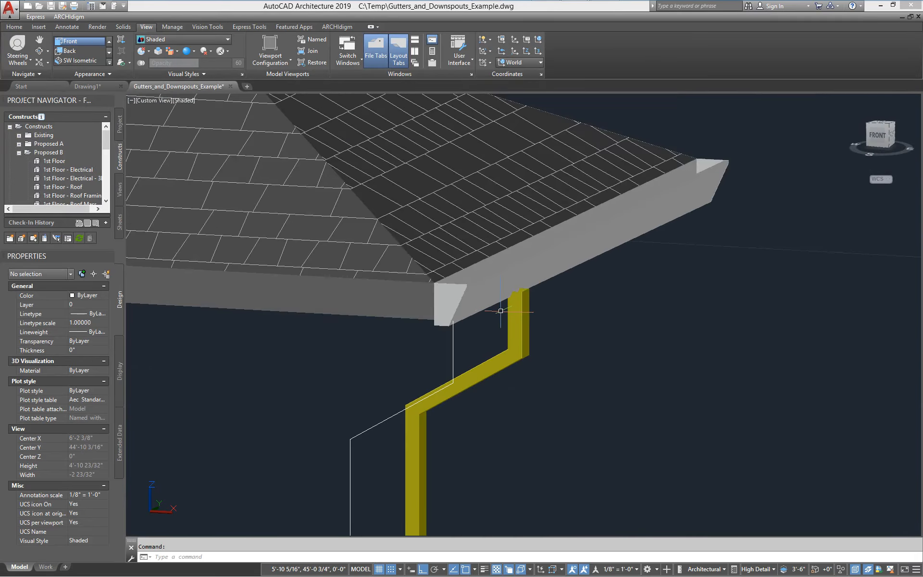
{"action": "scroll", "coordinate": [500, 311], "scroll_direction": "down", "scroll_amount": 2}
{"action": "middle_click_drag", "start_coordinate": [542, 292], "coordinate": [497, 382], "text": "shift"}
{"action": "middle_click_drag", "start_coordinate": [446, 406], "coordinate": [544, 353]}
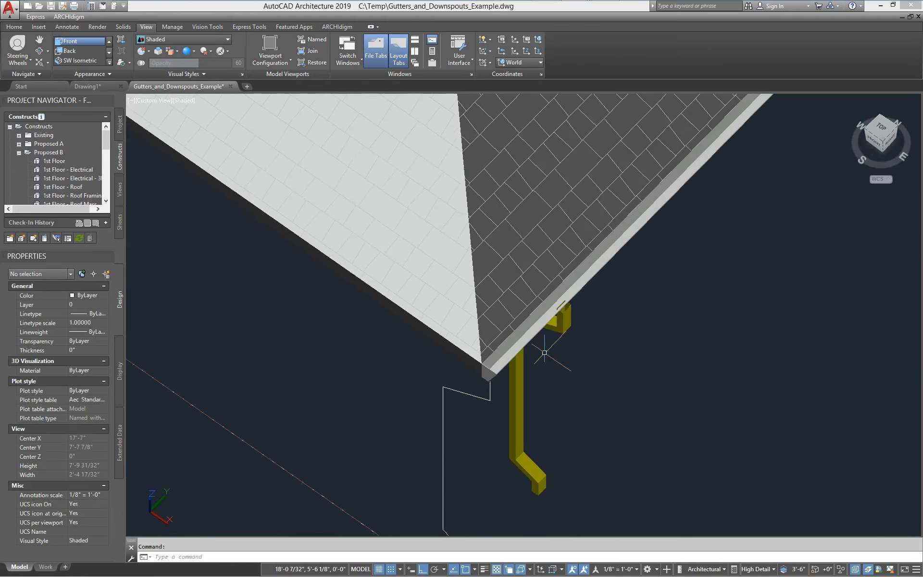
{"action": "scroll", "coordinate": [544, 352], "scroll_direction": "down", "scroll_amount": 2}
{"action": "middle_click_drag", "start_coordinate": [577, 390], "coordinate": [524, 336]}
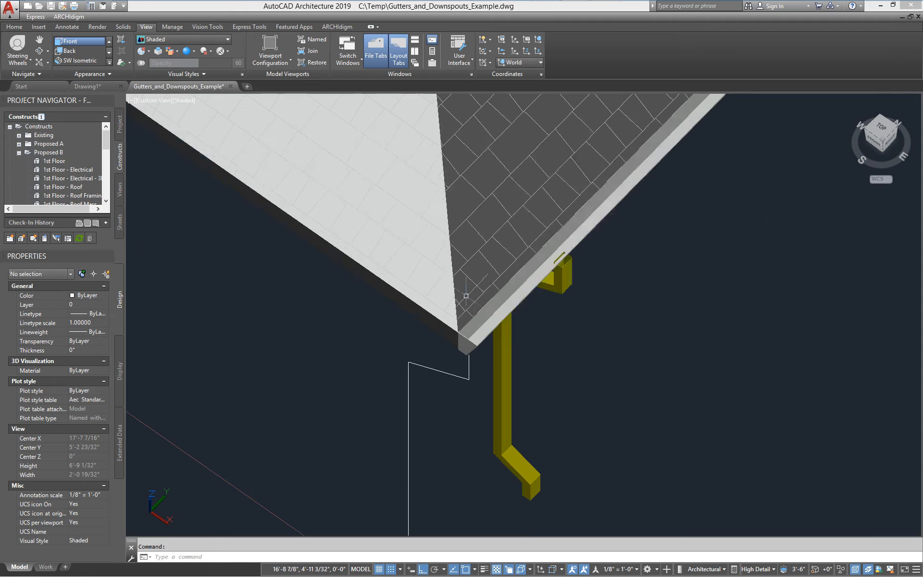
{"action": "scroll", "coordinate": [486, 334], "scroll_direction": "down", "scroll_amount": 1}
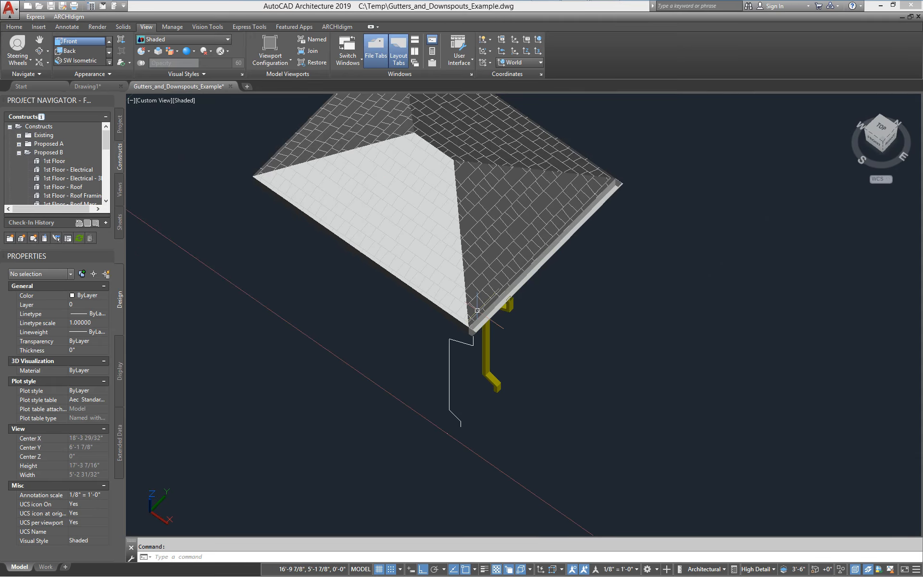
{"action": "middle_click_drag", "start_coordinate": [477, 310], "coordinate": [478, 368], "text": "shift"}
- Return the visual style to 2D Wireframe
{"action": "left_click", "coordinate": [173, 40]}
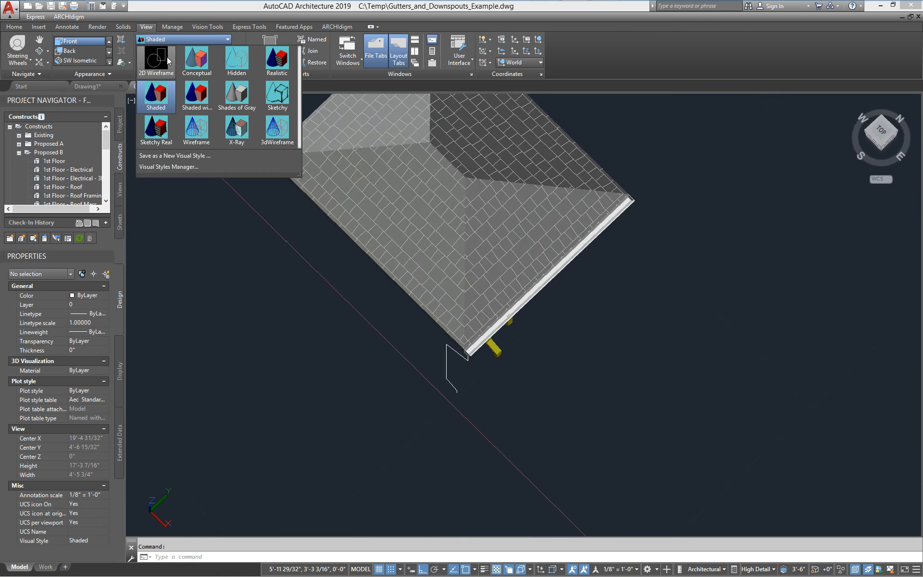
{"action": "left_click", "coordinate": [168, 60]}
{"action": "scroll", "coordinate": [472, 332], "scroll_direction": "up", "scroll_amount": 3}
{"action": "scroll", "coordinate": [505, 348], "scroll_direction": "down", "scroll_amount": 2}
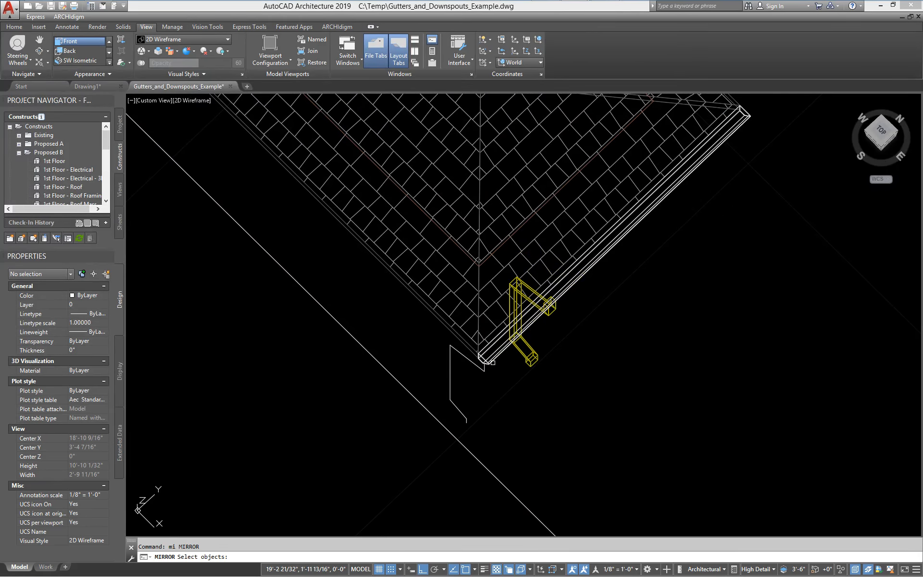
- Mirror the gutter about the roof corner along a 315° polar line, keeping the original
{"action": "left_click", "coordinate": [493, 363]}
{"action": "scroll", "coordinate": [481, 358], "scroll_direction": "up", "scroll_amount": 6}
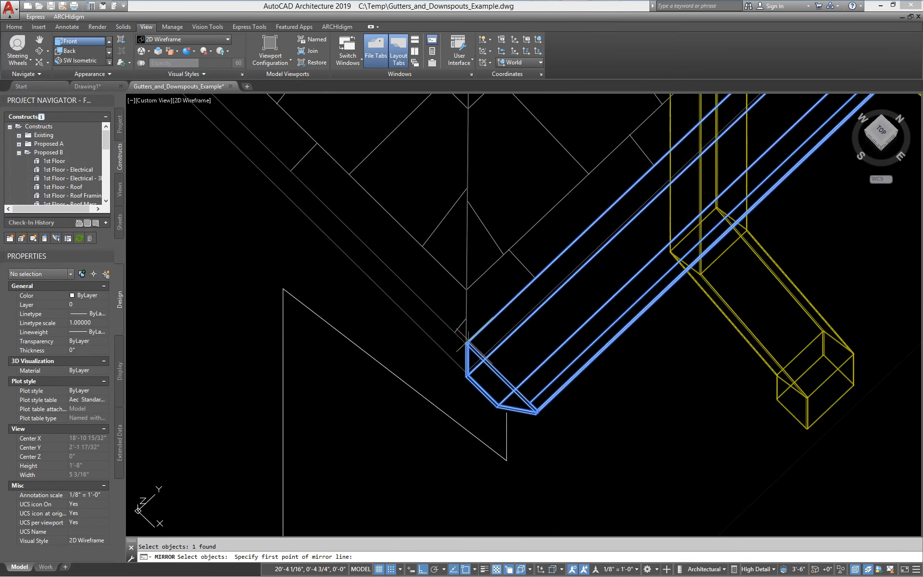
{"action": "left_click", "coordinate": [466, 341]}
{"action": "scroll", "coordinate": [465, 341], "scroll_direction": "down", "scroll_amount": 5}
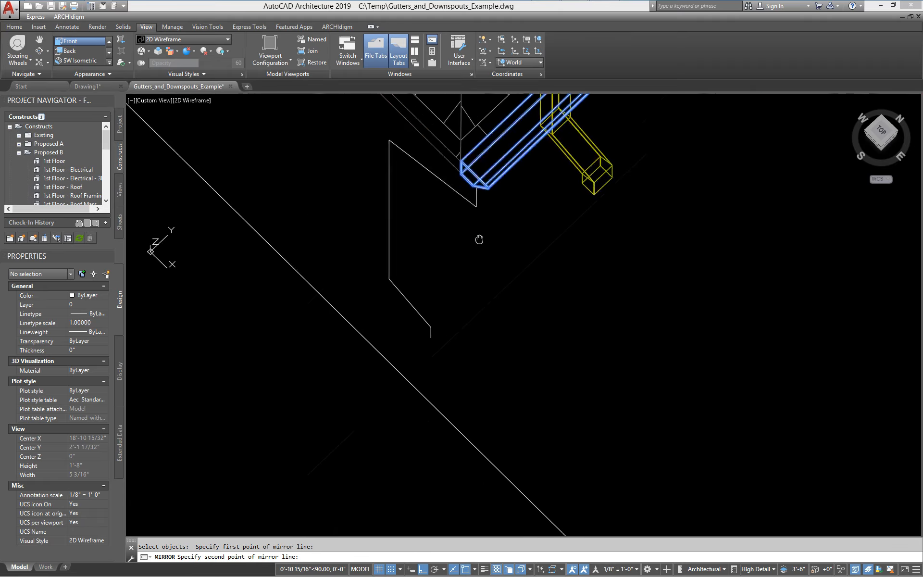
{"action": "left_click", "coordinate": [434, 569]}
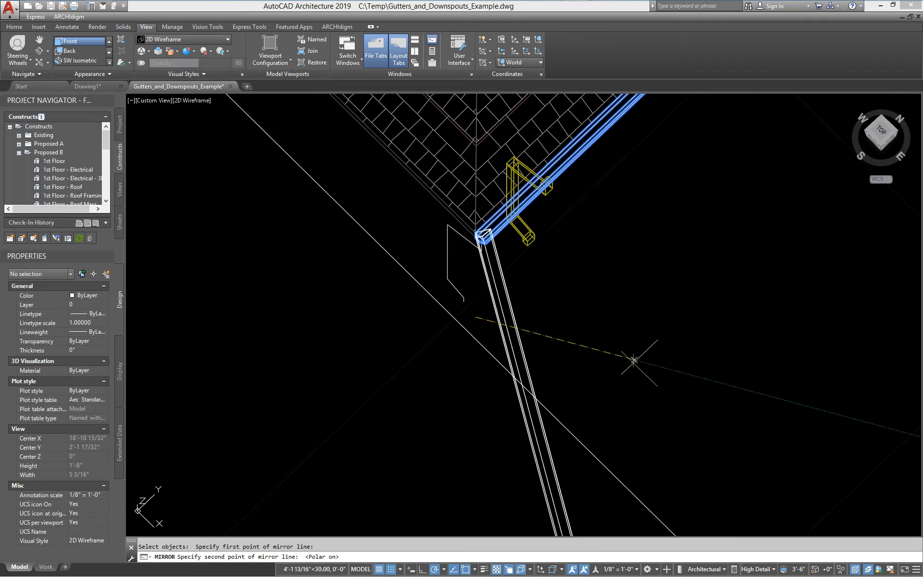
{"action": "left_click", "coordinate": [475, 418]}
{"action": "key", "text": "Return"}
{"action": "scroll", "coordinate": [480, 188], "scroll_direction": "up", "scroll_amount": 4}
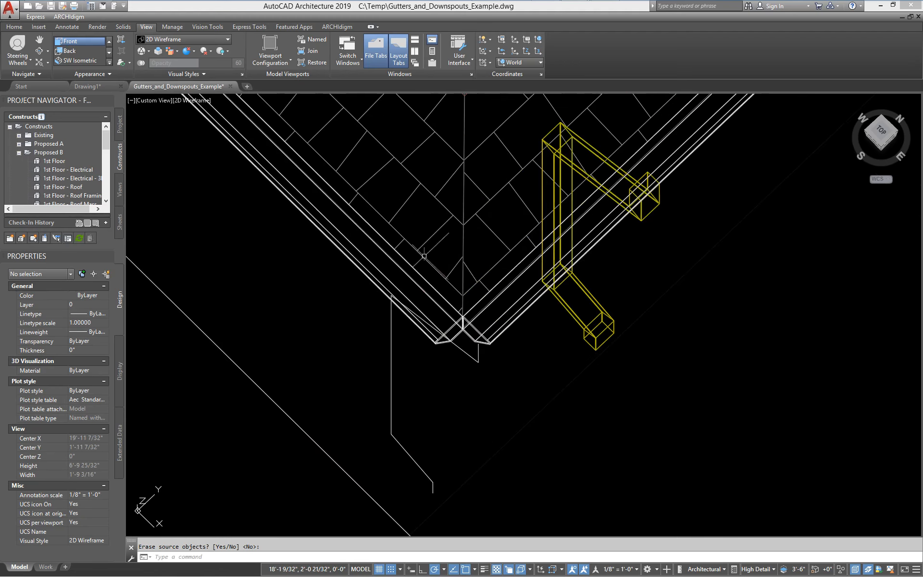
{"action": "middle_click_drag", "start_coordinate": [426, 362], "coordinate": [402, 302]}
- Drag the end grips of both eave gutters past the roof corner to lengthen them
{"action": "left_click", "coordinate": [443, 271]}
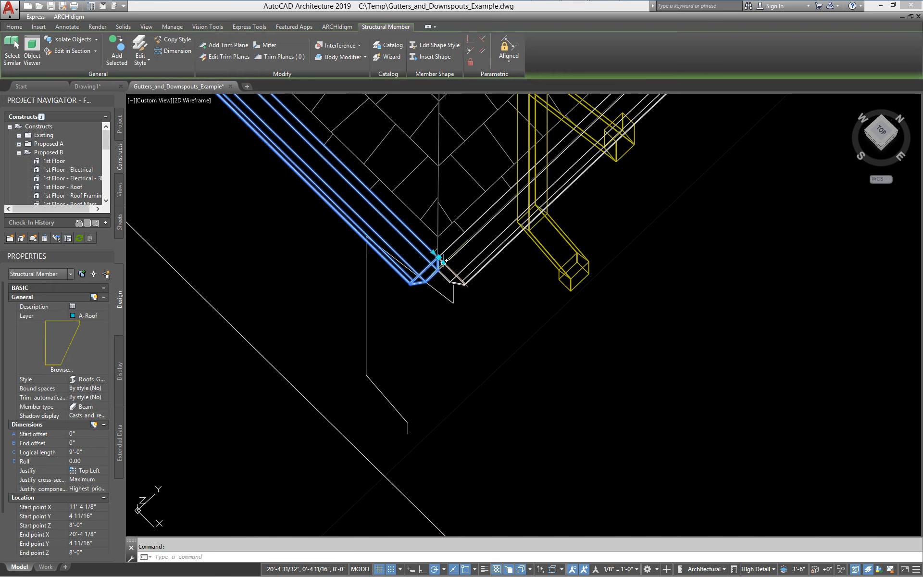
{"action": "left_click", "coordinate": [444, 262]}
{"action": "left_click", "coordinate": [519, 339]}
{"action": "left_click", "coordinate": [478, 262]}
{"action": "left_click", "coordinate": [472, 263]}
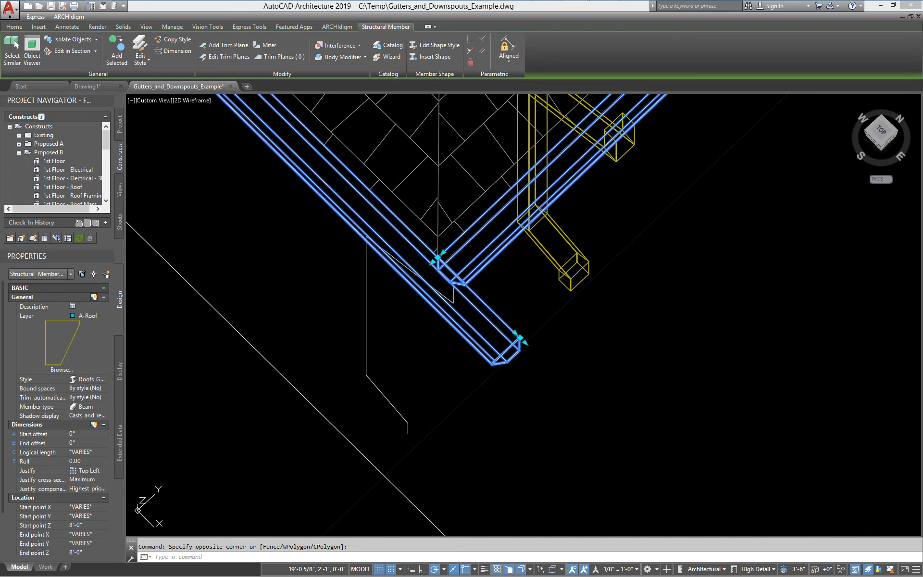
{"action": "left_click", "coordinate": [437, 258]}
{"action": "left_click", "coordinate": [382, 310]}
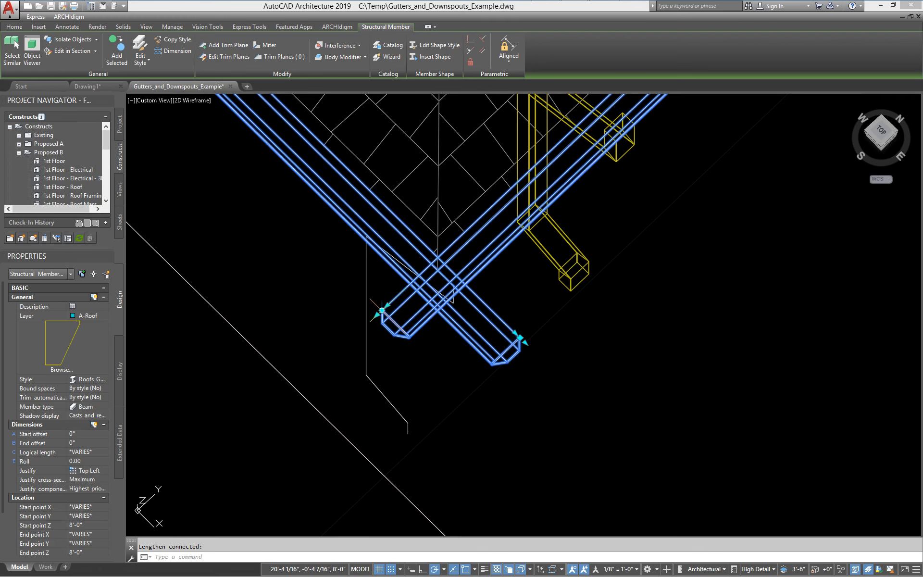
{"action": "right_click", "coordinate": [471, 374]}
{"action": "key", "text": "Escape"}
{"action": "key", "text": "Escape"}
- Miter the right gutter against the left one, trimming the overlapping ends at the corner
{"action": "left_click", "coordinate": [413, 332]}
{"action": "right_click", "coordinate": [414, 333]}
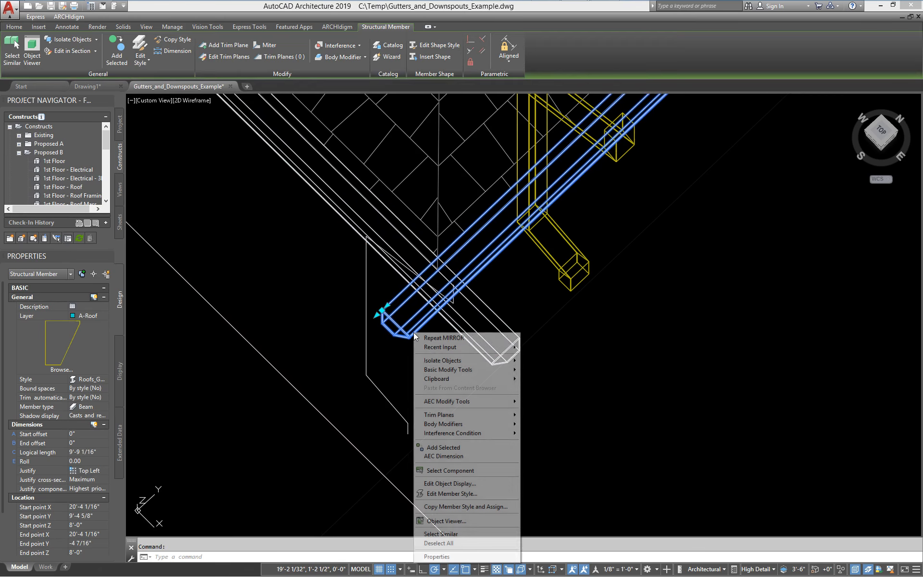
{"action": "mouse_move", "coordinate": [454, 418]}
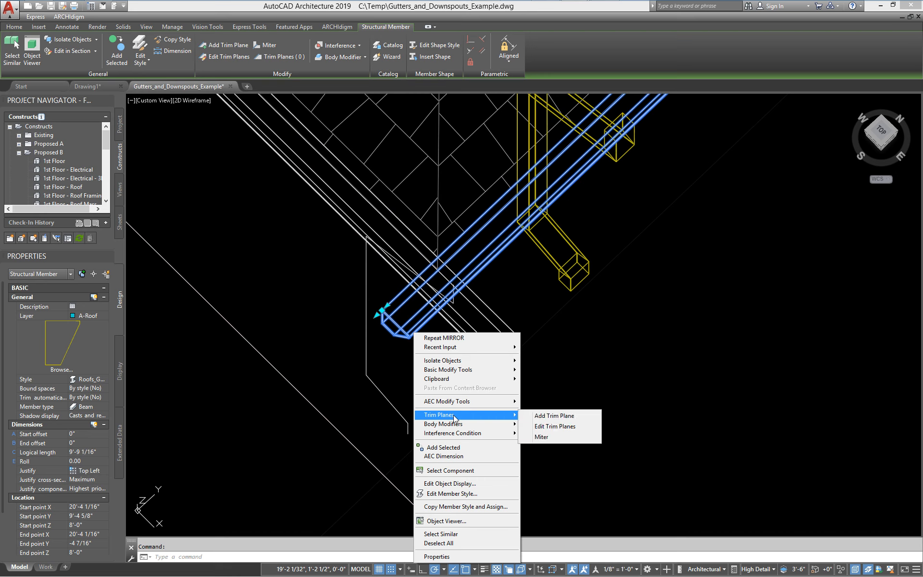
{"action": "left_click", "coordinate": [541, 437]}
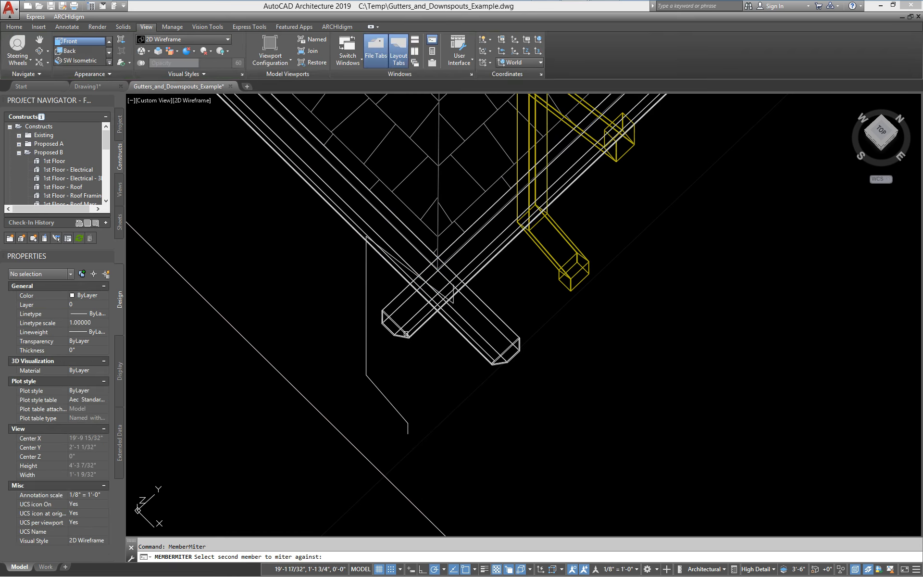
{"action": "left_click", "coordinate": [489, 305]}
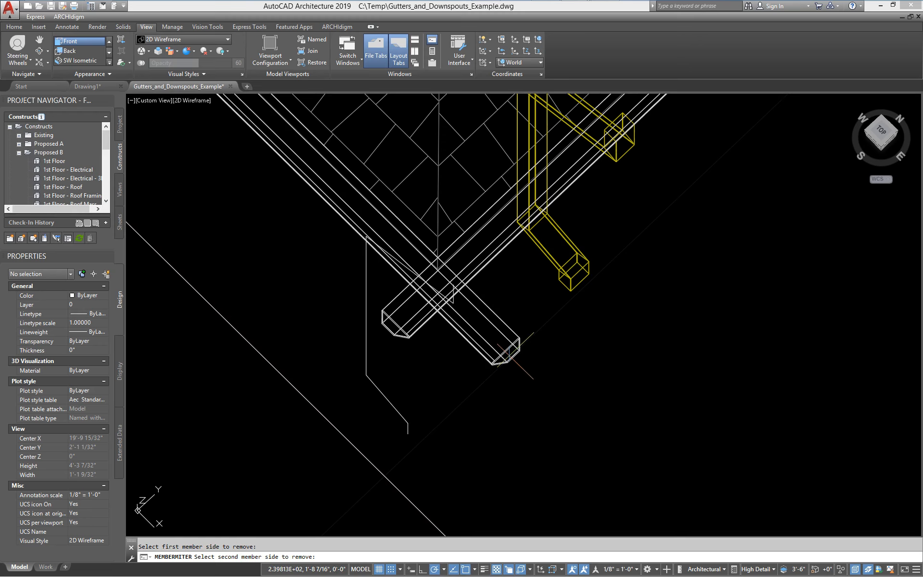
{"action": "left_click", "coordinate": [393, 338]}
{"action": "scroll", "coordinate": [467, 276], "scroll_direction": "down", "scroll_amount": 3}
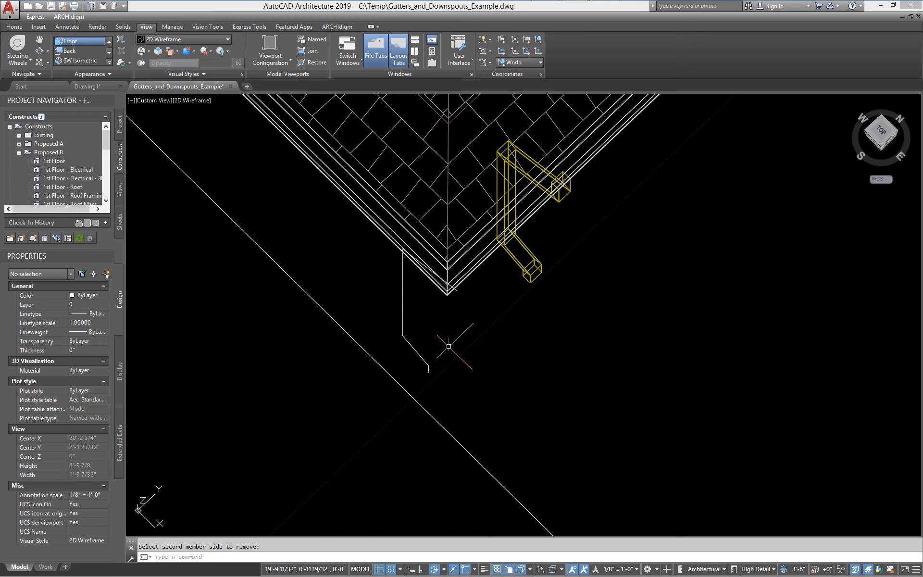
{"action": "middle_click_drag", "start_coordinate": [450, 346], "coordinate": [365, 270], "text": "shift"}
{"action": "middle_click_drag", "start_coordinate": [435, 229], "coordinate": [553, 308]}
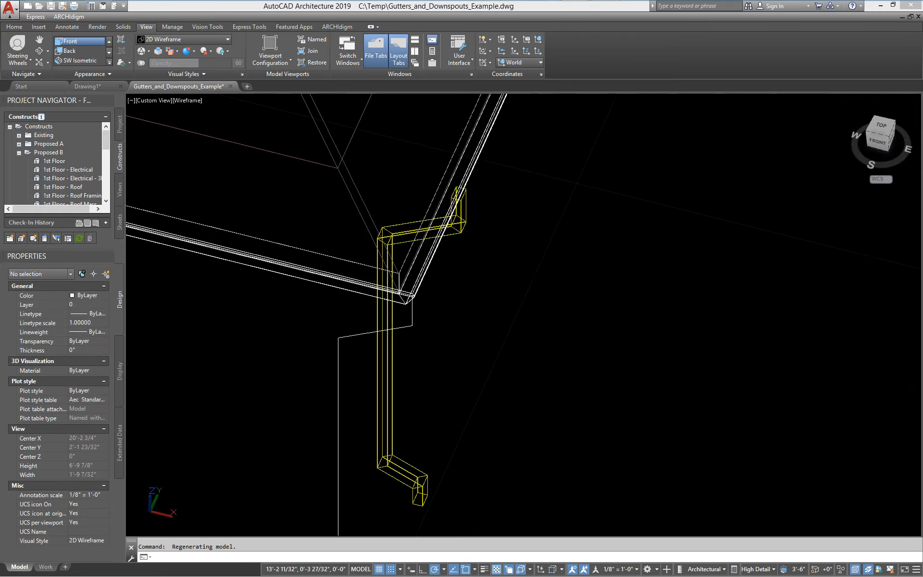
- Shade the model, orbit around the roof corner, and view it from the Front
{"action": "left_click", "coordinate": [186, 42]}
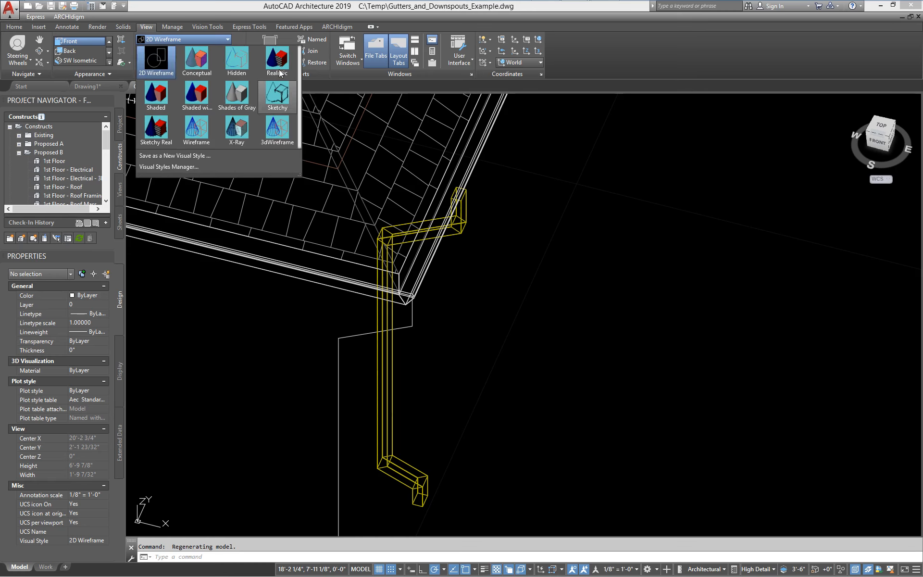
{"action": "left_click", "coordinate": [156, 95]}
{"action": "scroll", "coordinate": [421, 269], "scroll_direction": "up", "scroll_amount": 3}
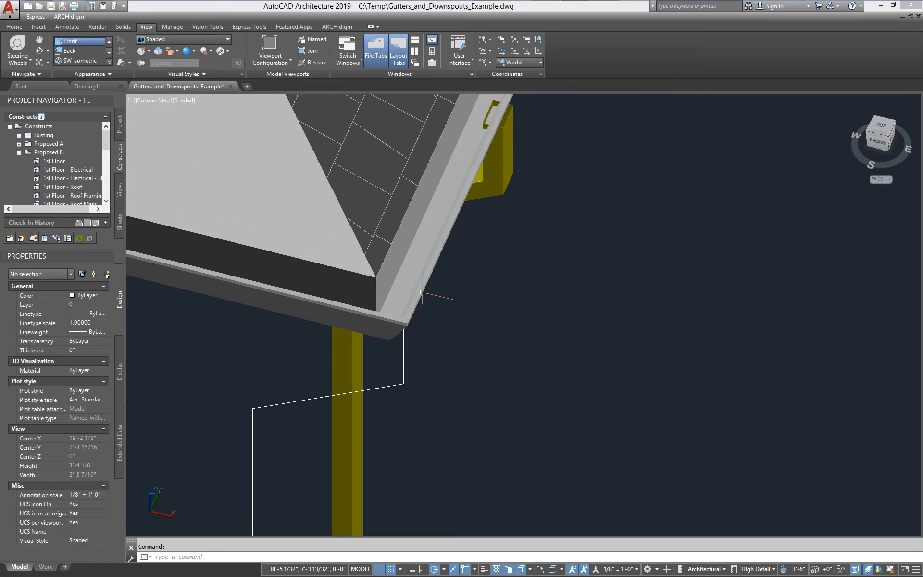
{"action": "middle_click_drag", "start_coordinate": [498, 387], "coordinate": [544, 280], "text": "shift"}
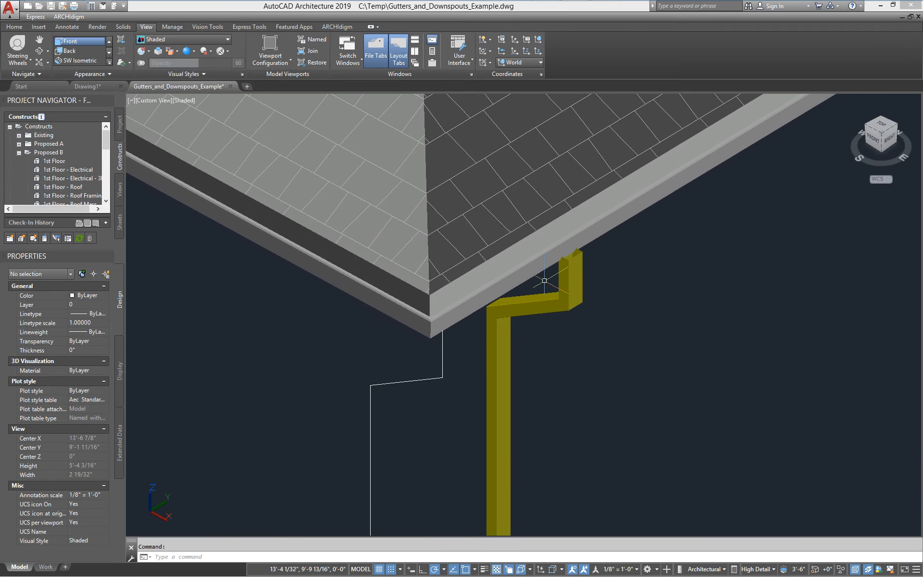
{"action": "left_click", "coordinate": [93, 45]}
{"action": "scroll", "coordinate": [598, 278], "scroll_direction": "up", "scroll_amount": 6}
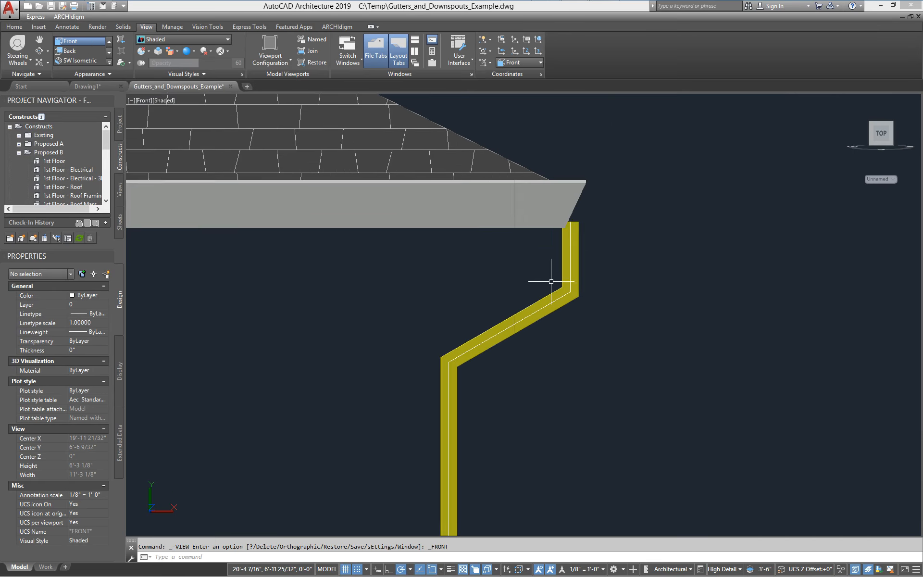
- Frame the downspout top in the front view and try selecting the downspout and its path line
{"action": "middle_click_drag", "start_coordinate": [597, 278], "coordinate": [452, 286]}
{"action": "scroll", "coordinate": [474, 332], "scroll_direction": "down", "scroll_amount": 2}
{"action": "middle_click_drag", "start_coordinate": [476, 334], "coordinate": [443, 255]}
{"action": "scroll", "coordinate": [418, 221], "scroll_direction": "up", "scroll_amount": 2}
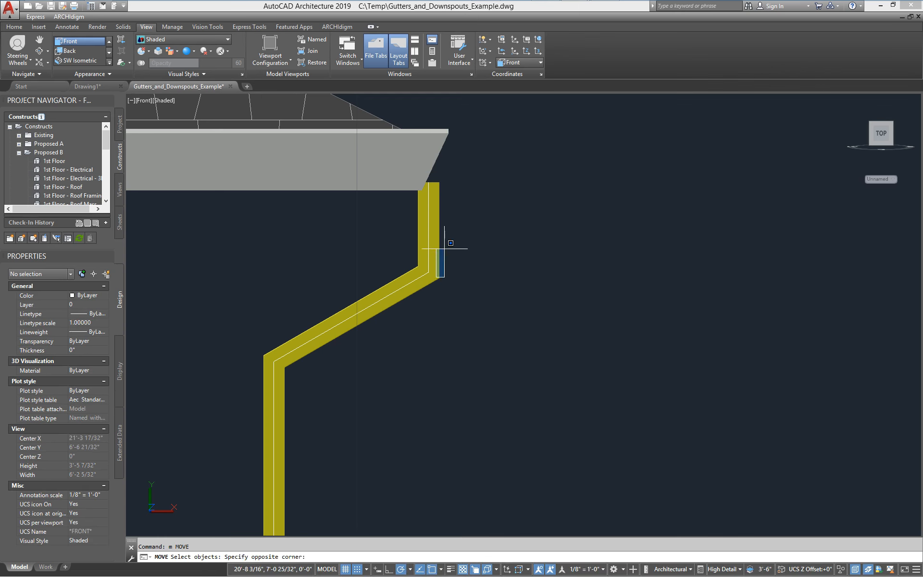
{"action": "left_click", "coordinate": [444, 249]}
{"action": "scroll", "coordinate": [434, 196], "scroll_direction": "up", "scroll_amount": 2}
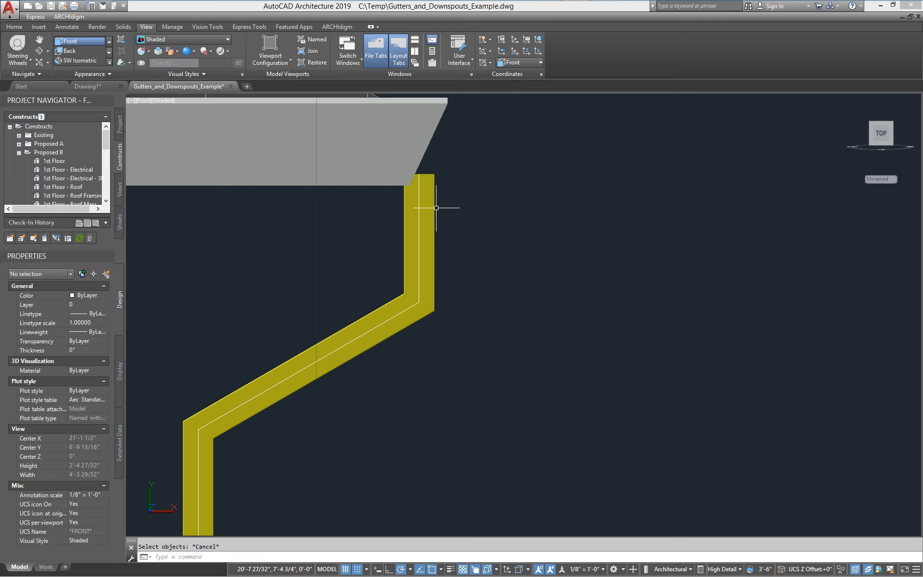
{"action": "left_click", "coordinate": [381, 354]}
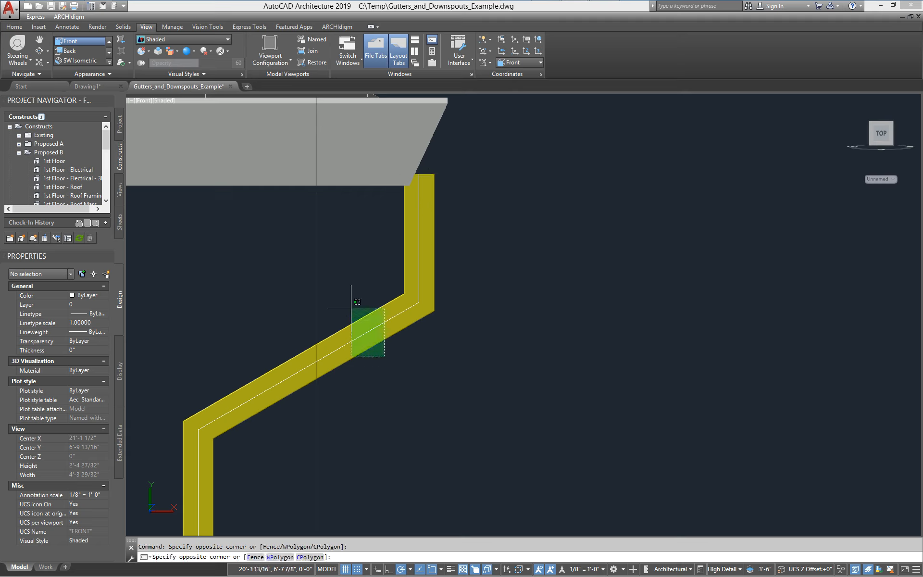
{"action": "left_click", "coordinate": [336, 309]}
{"action": "scroll", "coordinate": [419, 185], "scroll_direction": "up", "scroll_amount": 6}
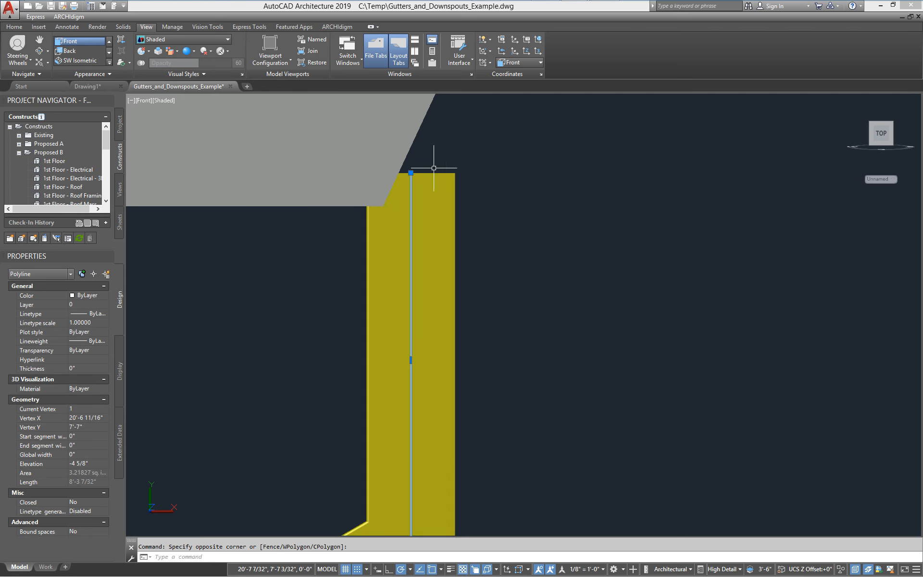
{"action": "scroll", "coordinate": [433, 164], "scroll_direction": "down", "scroll_amount": 5}
- Switch back to 2D Wireframe and select the downspout member
{"action": "left_click", "coordinate": [168, 39]}
{"action": "left_click", "coordinate": [157, 60]}
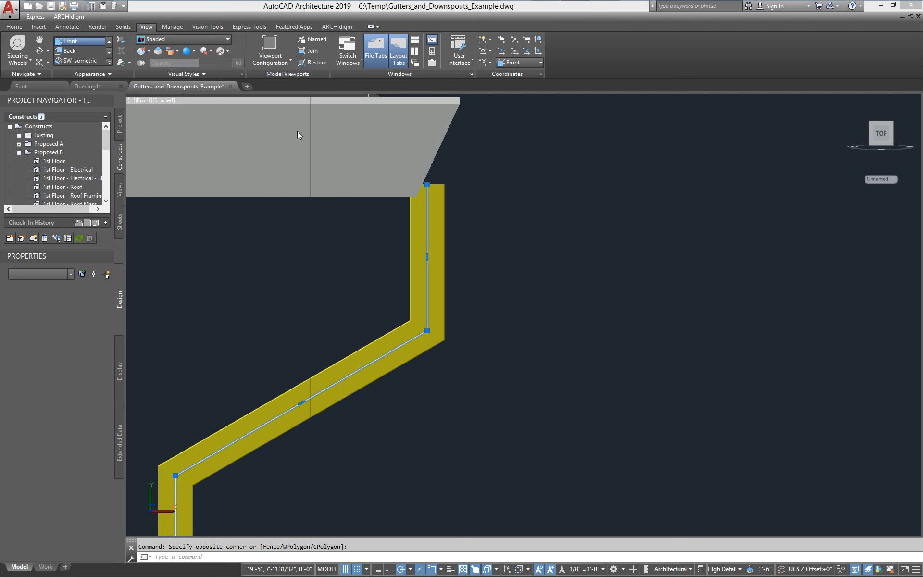
{"action": "left_click", "coordinate": [445, 239]}
{"action": "scroll", "coordinate": [440, 205], "scroll_direction": "up", "scroll_amount": 3}
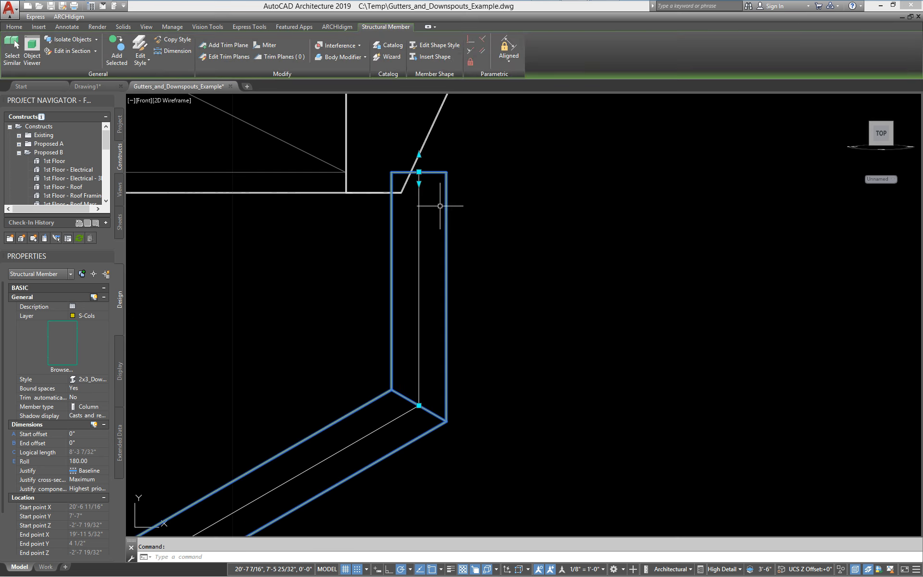
- Move the downspout using a .X filter and Ortho so its top sits under the gutter end
{"action": "type", "text": "m"}
{"action": "key", "text": "Return"}
{"action": "scroll", "coordinate": [423, 168], "scroll_direction": "up", "scroll_amount": 6}
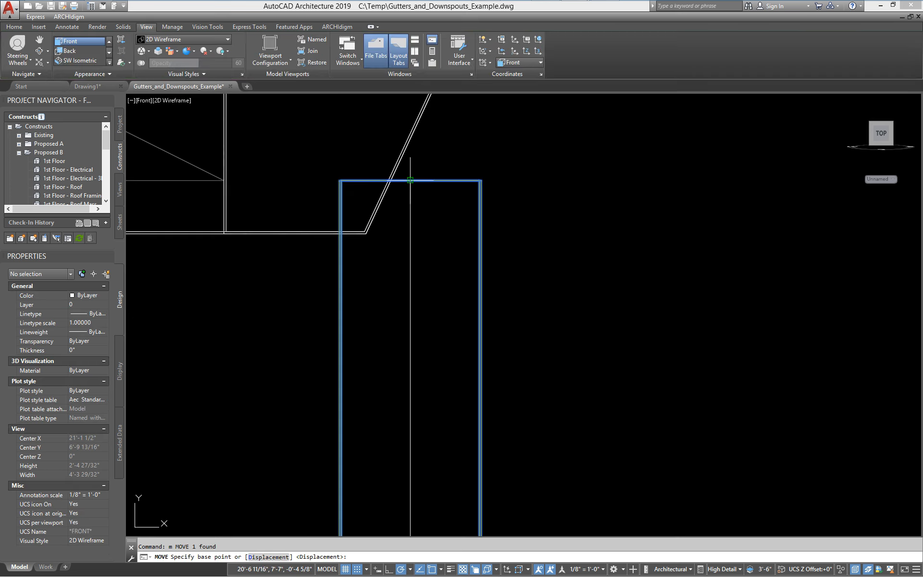
{"action": "left_click", "coordinate": [410, 181]}
{"action": "scroll", "coordinate": [368, 178], "scroll_direction": "down", "scroll_amount": 6}
{"action": "type", "text": ".x"}
{"action": "key", "text": "Return"}
{"action": "scroll", "coordinate": [350, 207], "scroll_direction": "up", "scroll_amount": 9}
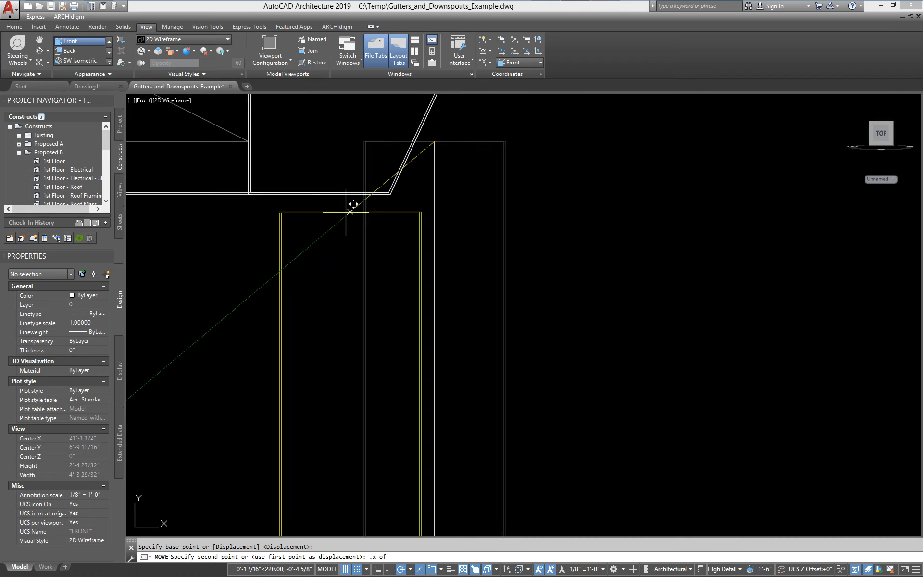
{"action": "left_click", "coordinate": [320, 183]}
{"action": "scroll", "coordinate": [484, 206], "scroll_direction": "up", "scroll_amount": 4}
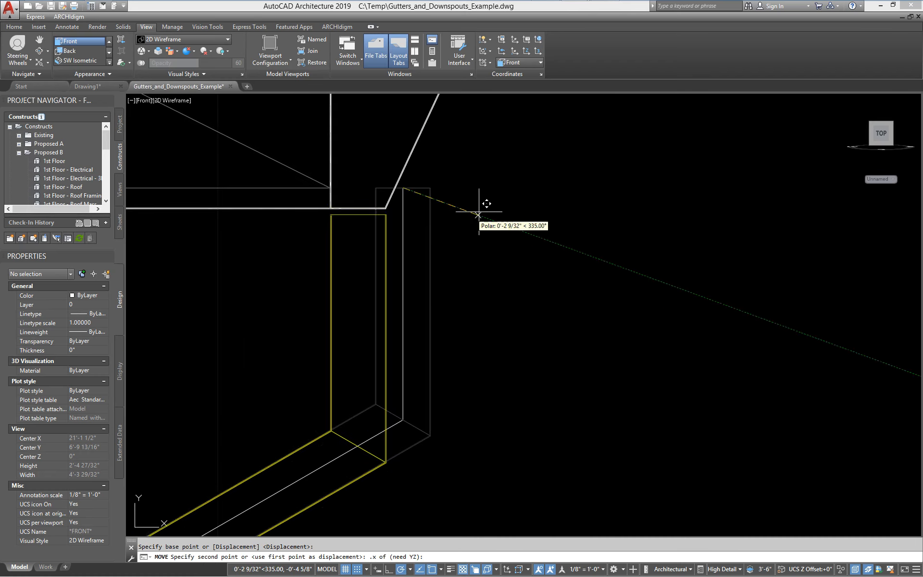
{"action": "key", "text": "F8"}
{"action": "left_click", "coordinate": [542, 201]}
{"action": "scroll", "coordinate": [350, 197], "scroll_direction": "up", "scroll_amount": 6}
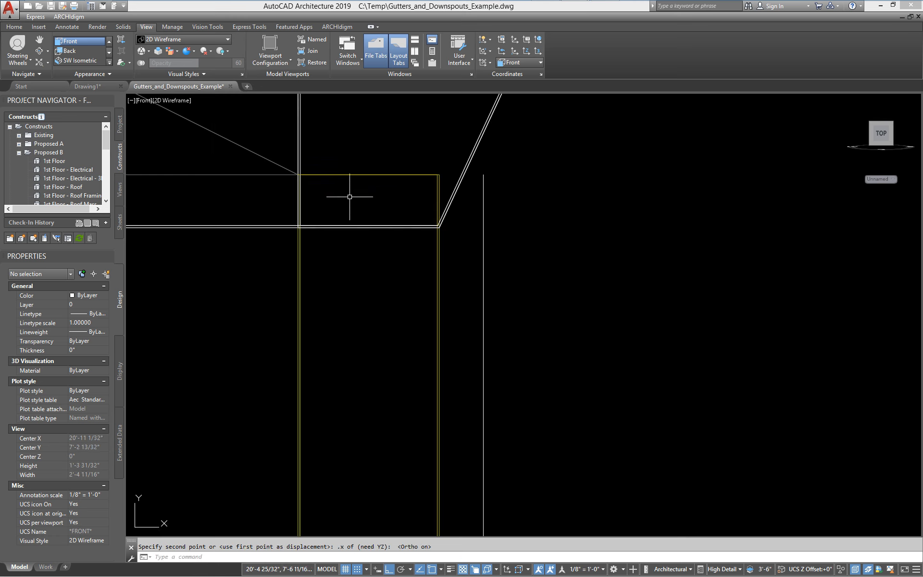
- Grab the downspout's top grip, cancel the stretch, and select its path line instead
{"action": "left_click", "coordinate": [349, 197]}
{"action": "left_click", "coordinate": [334, 160]}
{"action": "left_click", "coordinate": [369, 163]}
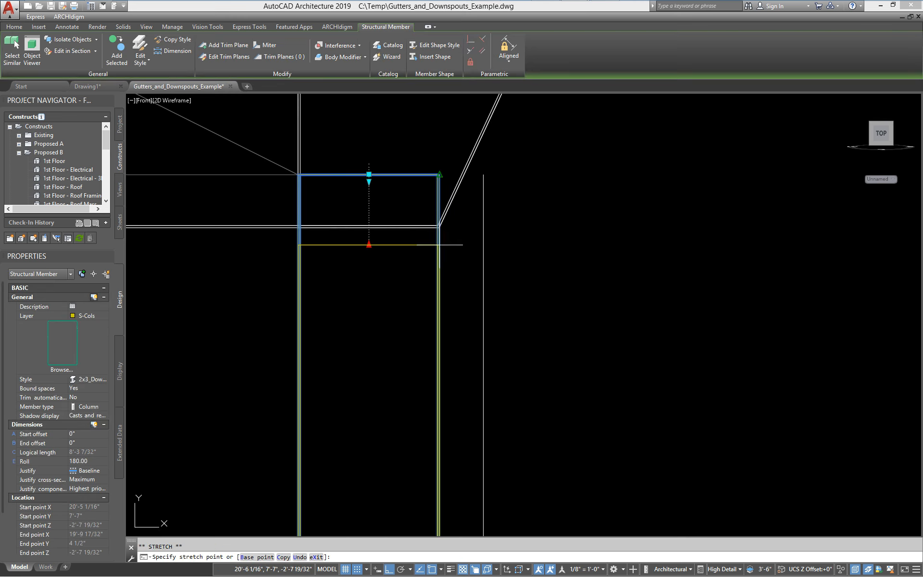
{"action": "scroll", "coordinate": [429, 248], "scroll_direction": "down", "scroll_amount": 8}
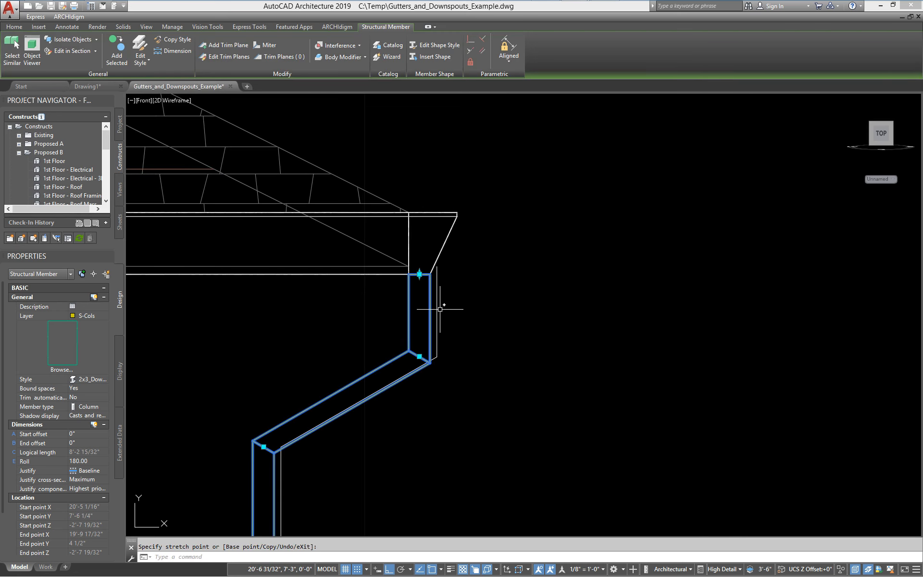
{"action": "key", "text": "Escape"}
{"action": "key", "text": "Escape"}
{"action": "left_click", "coordinate": [437, 307]}
- Delete the downspout's path line
{"action": "scroll", "coordinate": [462, 303], "scroll_direction": "down", "scroll_amount": 7}
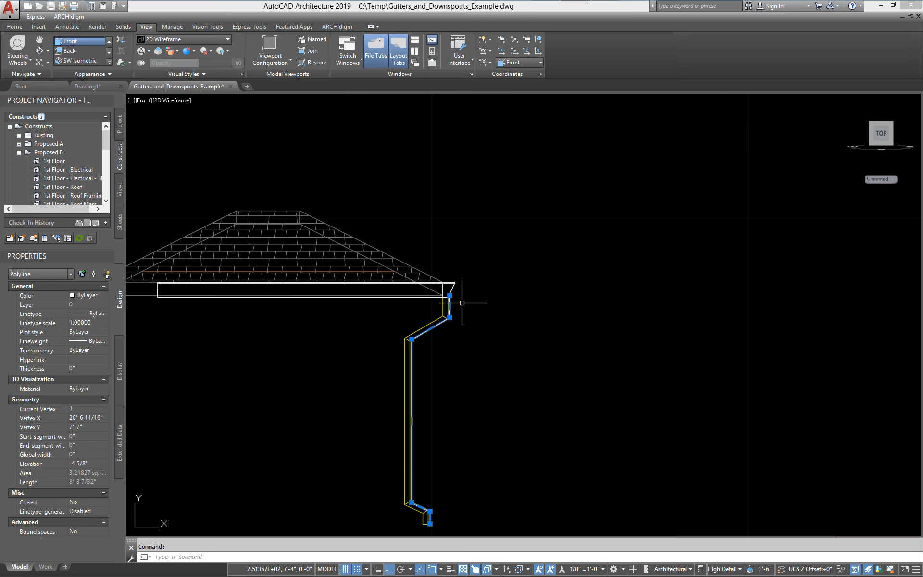
{"action": "key", "text": "Delete"}
{"action": "middle_click_drag", "start_coordinate": [350, 366], "coordinate": [367, 282]}
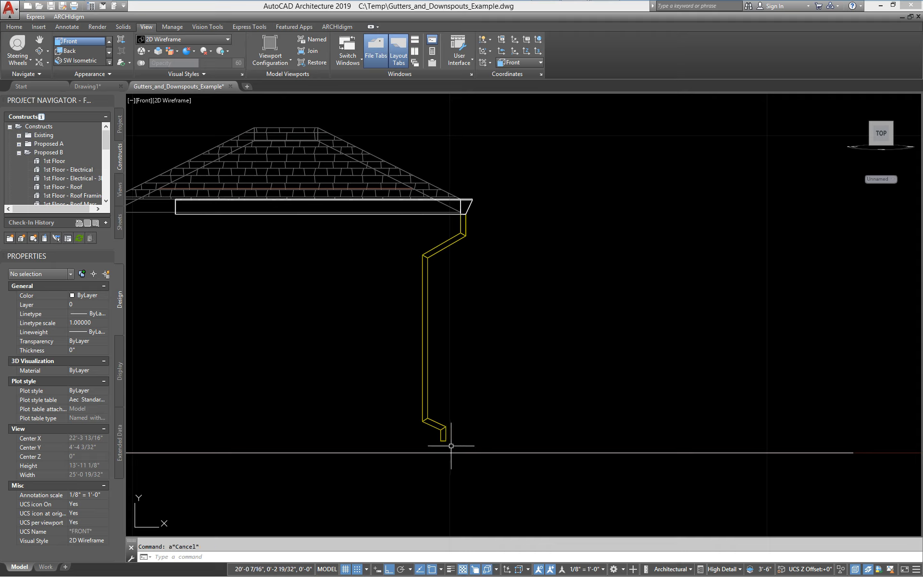
- Stretch the downspout's bottom 8 units straight down with Ortho on and the grid off
{"action": "type", "text": "s"}
{"action": "key", "text": "Return"}
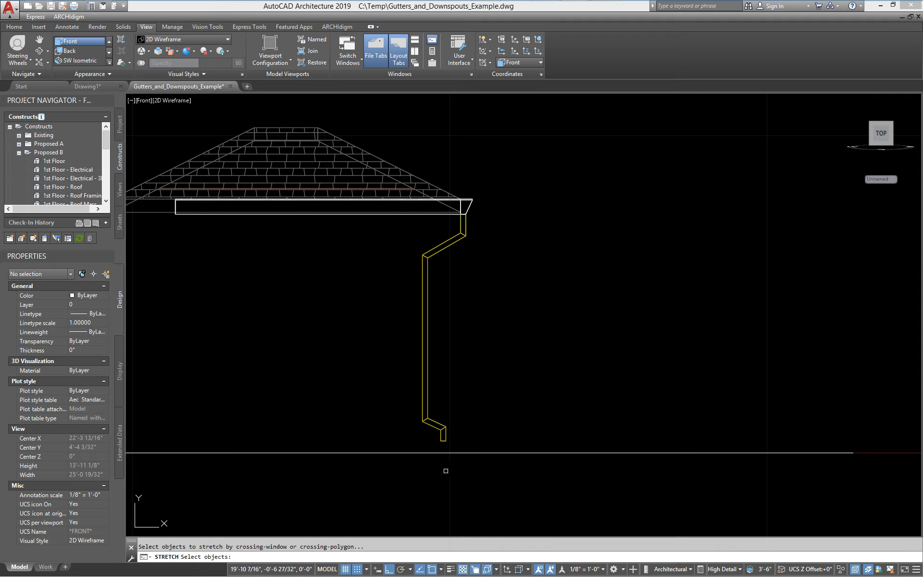
{"action": "left_click", "coordinate": [476, 476]}
{"action": "left_click", "coordinate": [371, 243]}
{"action": "key", "text": "Return"}
{"action": "left_click", "coordinate": [554, 313]}
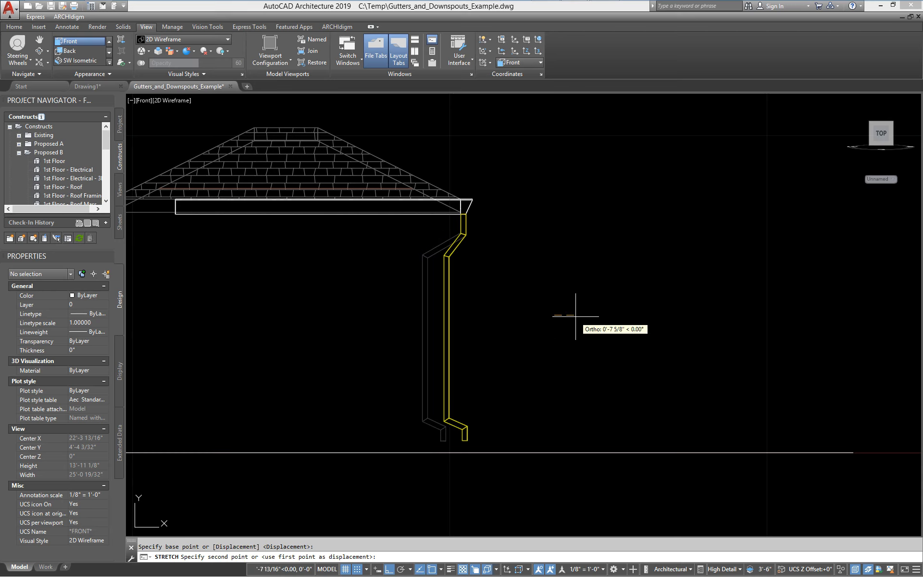
{"action": "key", "text": "F8"}
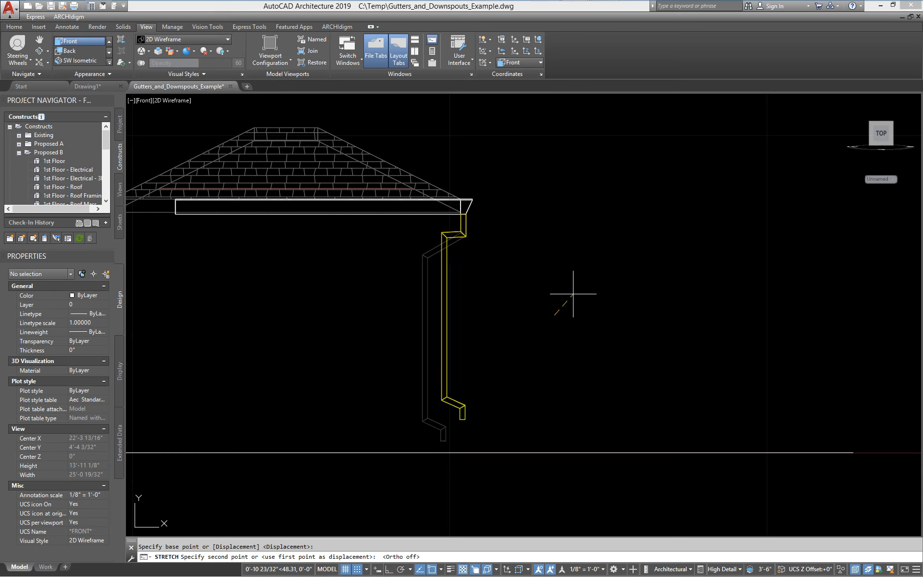
{"action": "key", "text": "F8"}
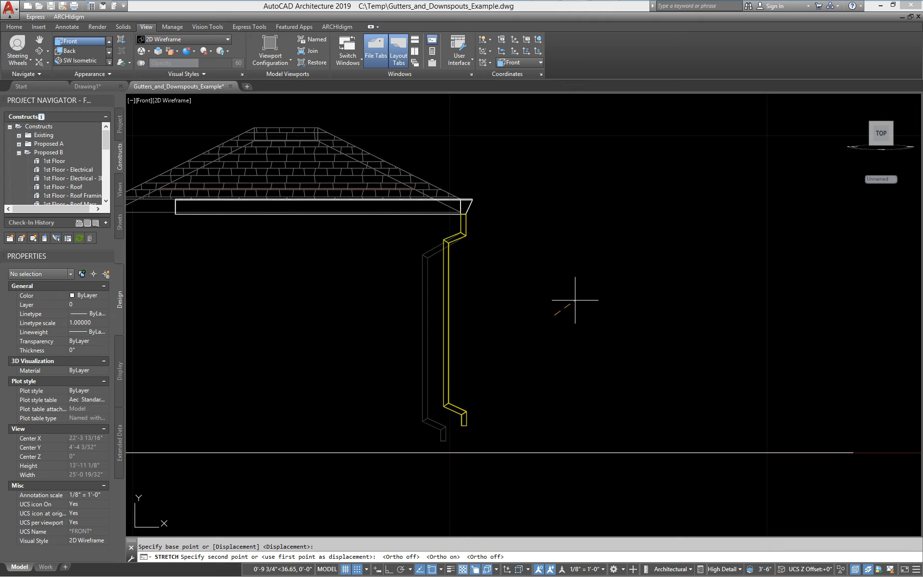
{"action": "key", "text": "F7"}
{"action": "type", "text": "8"}
{"action": "key", "text": "F8"}
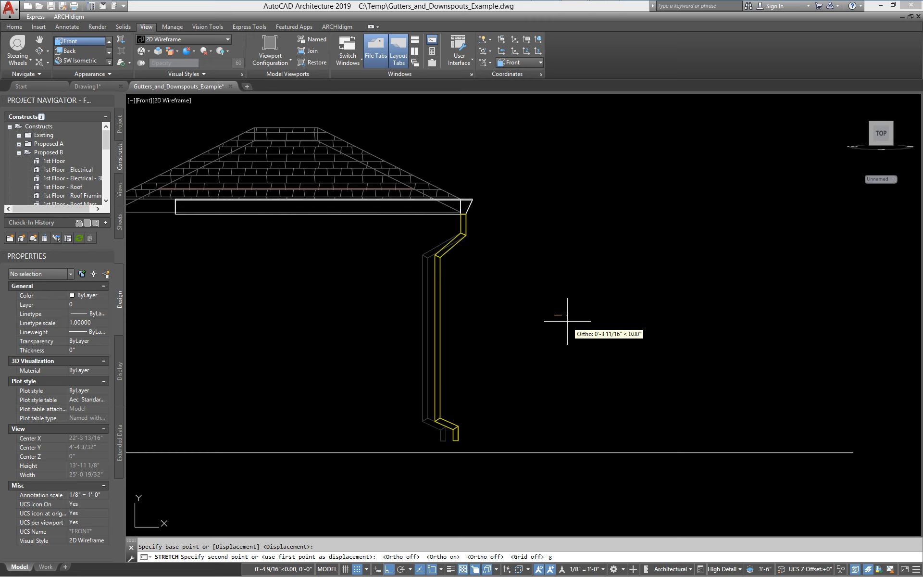
{"action": "scroll", "coordinate": [459, 244], "scroll_direction": "up", "scroll_amount": 2}
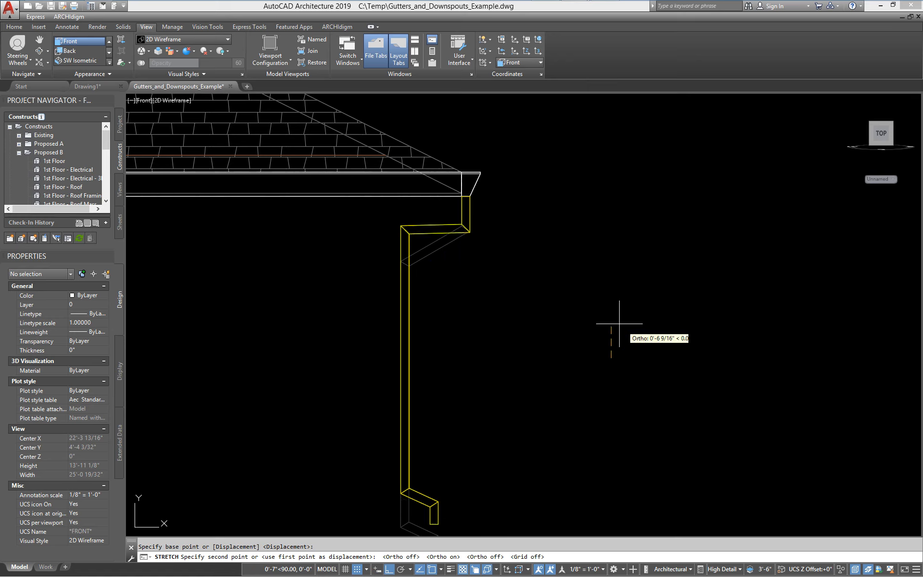
{"action": "left_click", "coordinate": [641, 348]}
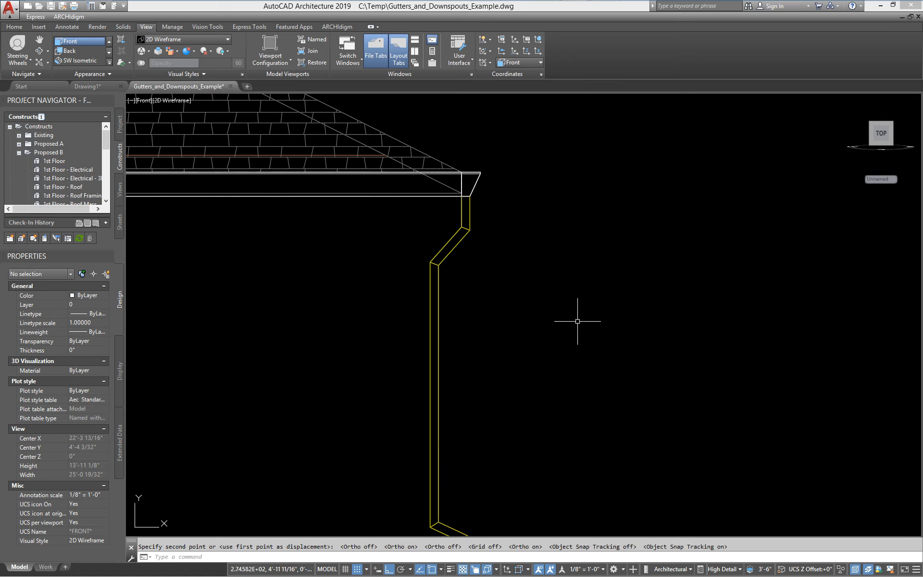
- Stretch the downspout bend upward using a crossing window over it
{"action": "scroll", "coordinate": [454, 264], "scroll_direction": "up", "scroll_amount": 6}
{"action": "key", "text": "Return"}
{"action": "left_click", "coordinate": [449, 275]}
{"action": "left_click", "coordinate": [367, 253]}
{"action": "key", "text": "Return"}
{"action": "left_click", "coordinate": [327, 326]}
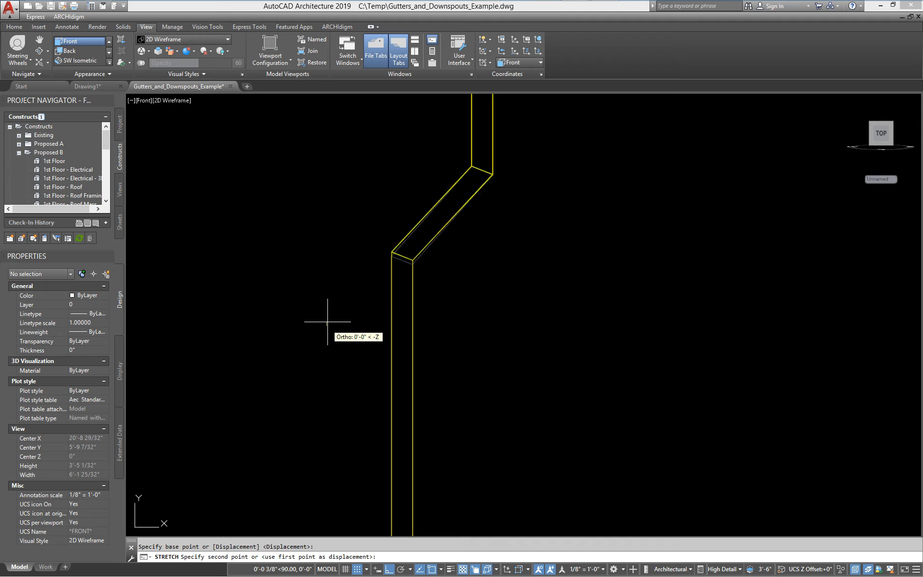
{"action": "left_click", "coordinate": [323, 286]}
- Drag the downspout's bend grip into an angled offset just below the gutter
{"action": "left_click", "coordinate": [400, 215]}
{"action": "left_click", "coordinate": [486, 230]}
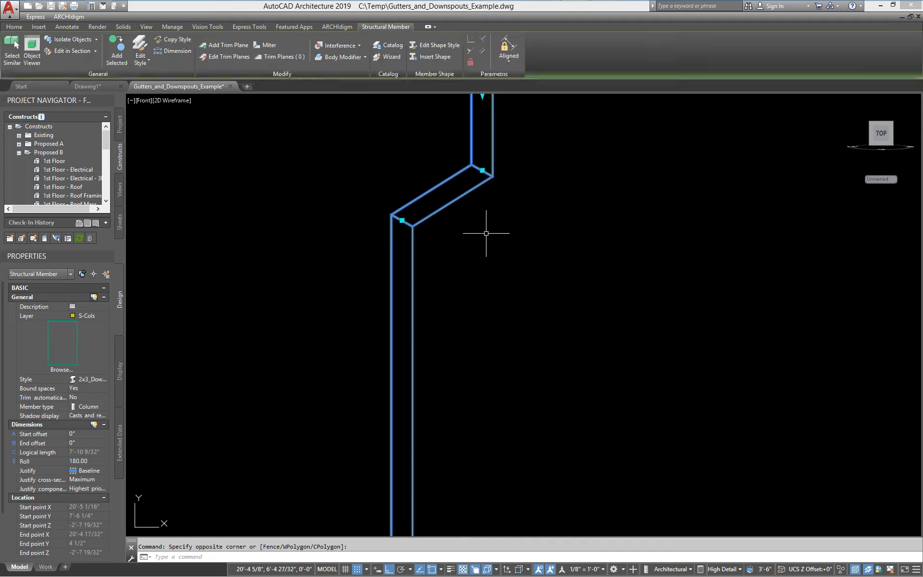
{"action": "scroll", "coordinate": [495, 206], "scroll_direction": "down", "scroll_amount": 4}
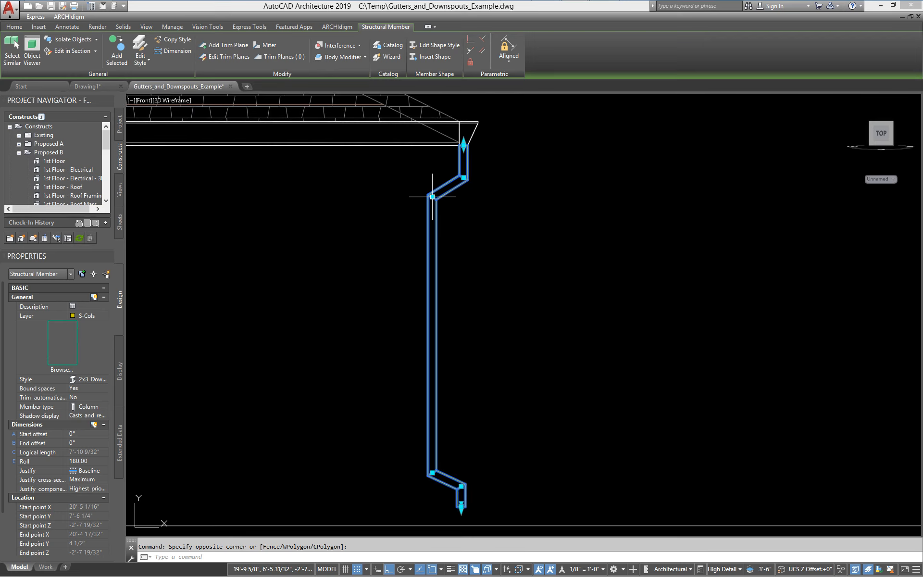
{"action": "left_click", "coordinate": [432, 197]}
{"action": "left_click", "coordinate": [432, 249]}
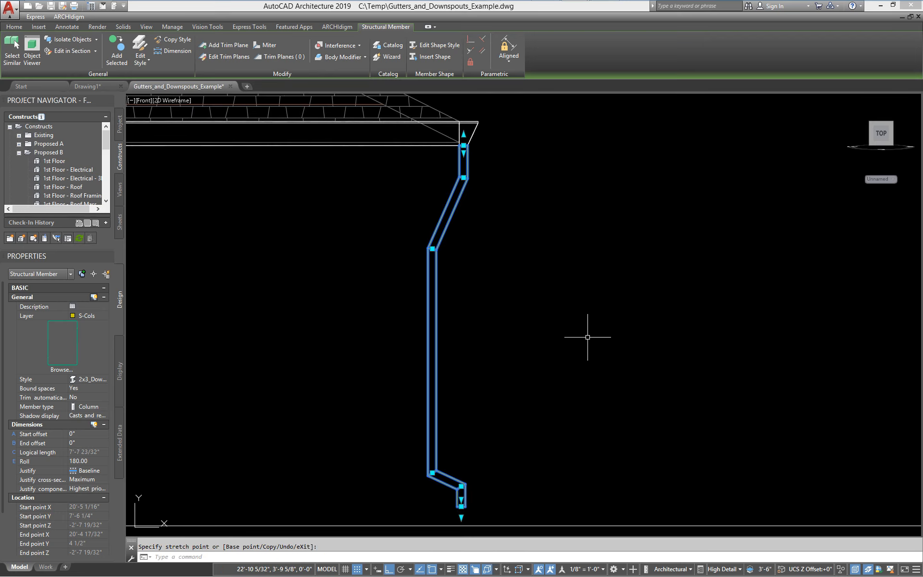
{"action": "left_click", "coordinate": [432, 250]}
{"action": "left_click", "coordinate": [416, 198]}
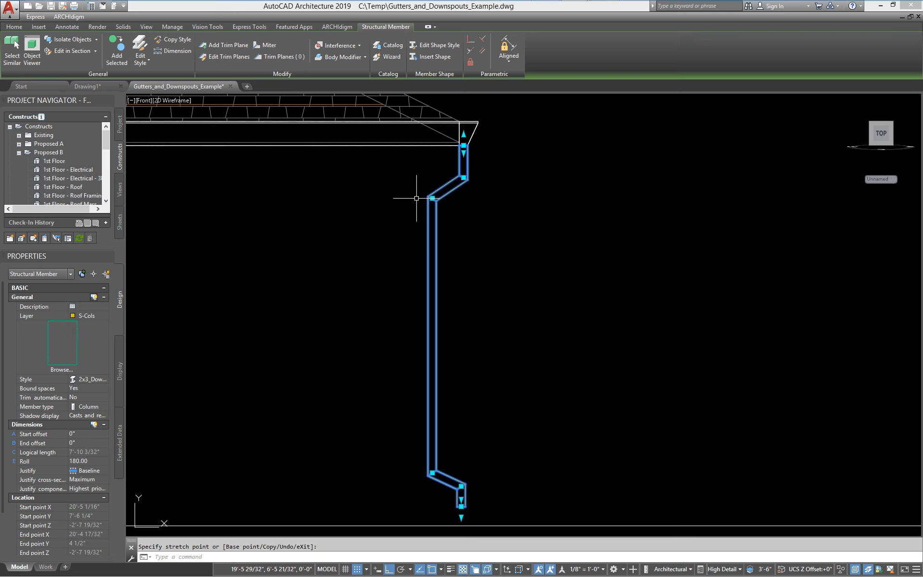
{"action": "middle_click_drag", "start_coordinate": [469, 393], "coordinate": [470, 325]}
{"action": "key", "text": "Escape"}
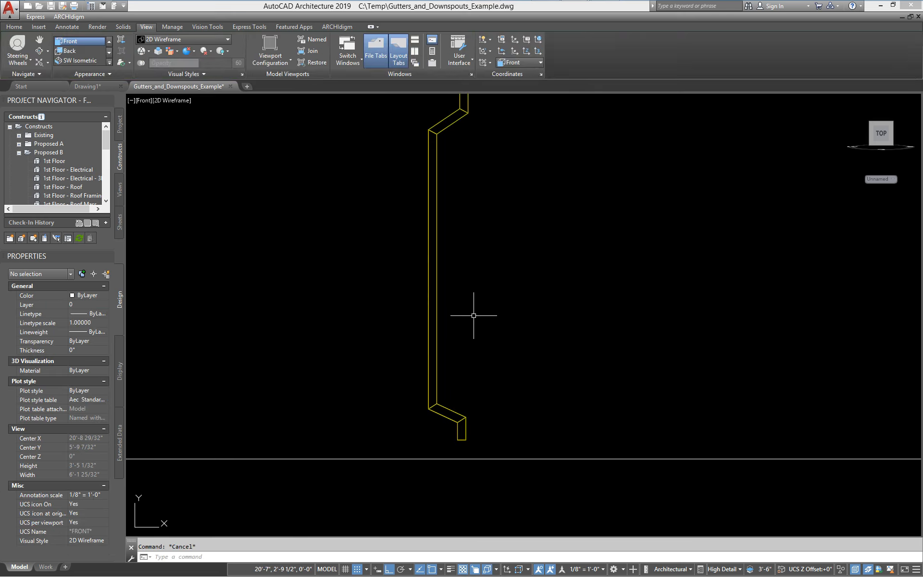
- Give the 2x3 Tube in the 2x3_Downspout_Galavnized style the Roofs.Drainage.Paint.Gloss.White material
{"action": "middle_click_drag", "start_coordinate": [506, 300], "coordinate": [461, 341], "text": "shift"}
{"action": "mouse_move", "coordinate": [500, 315]}
{"action": "middle_mouse_down", "text": "shift"}
{"action": "mouse_move", "coordinate": [401, 287]}
{"action": "mouse_move", "coordinate": [414, 311]}
{"action": "mouse_move", "coordinate": [503, 301]}
{"action": "middle_mouse_up", "text": "shift"}
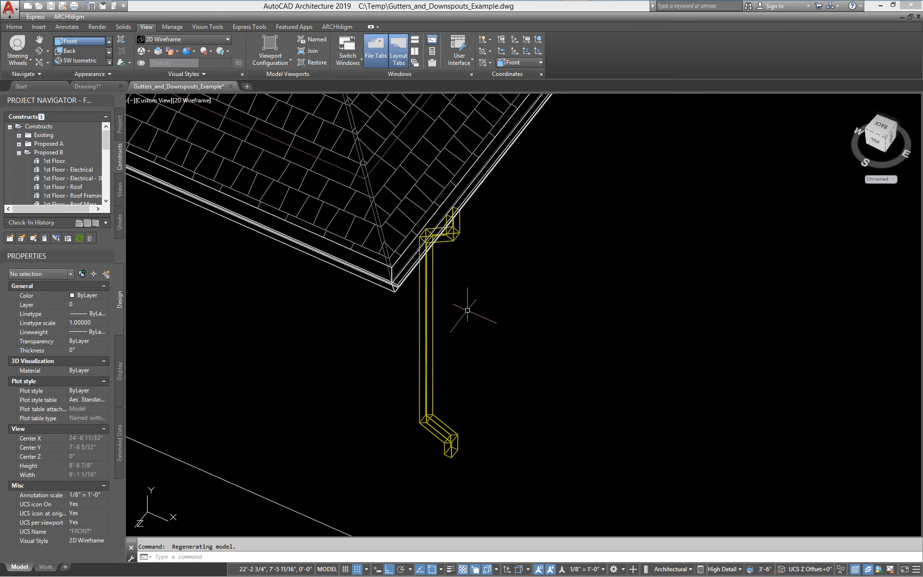
{"action": "scroll", "coordinate": [434, 233], "scroll_direction": "up", "scroll_amount": 3}
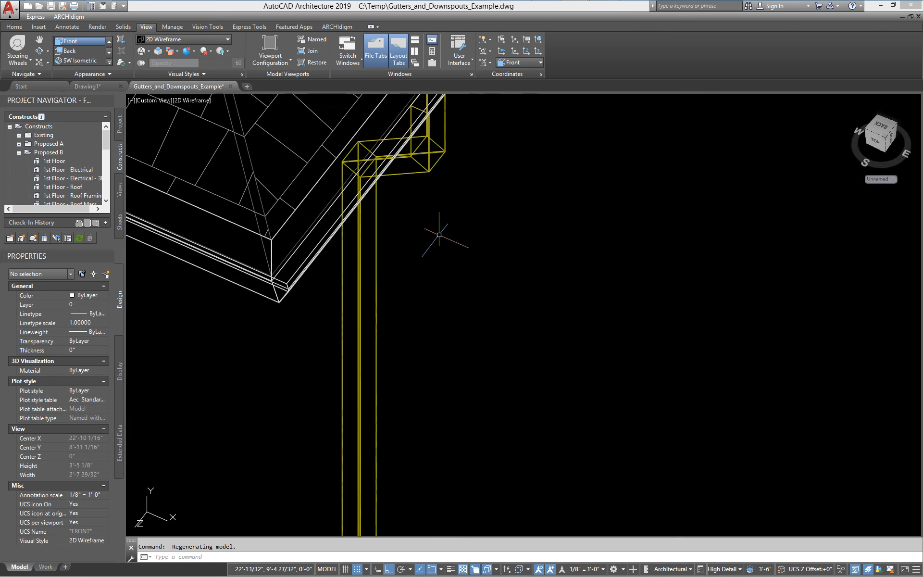
{"action": "scroll", "coordinate": [456, 213], "scroll_direction": "down", "scroll_amount": 3}
{"action": "left_click", "coordinate": [432, 196]}
{"action": "right_click", "coordinate": [451, 210]}
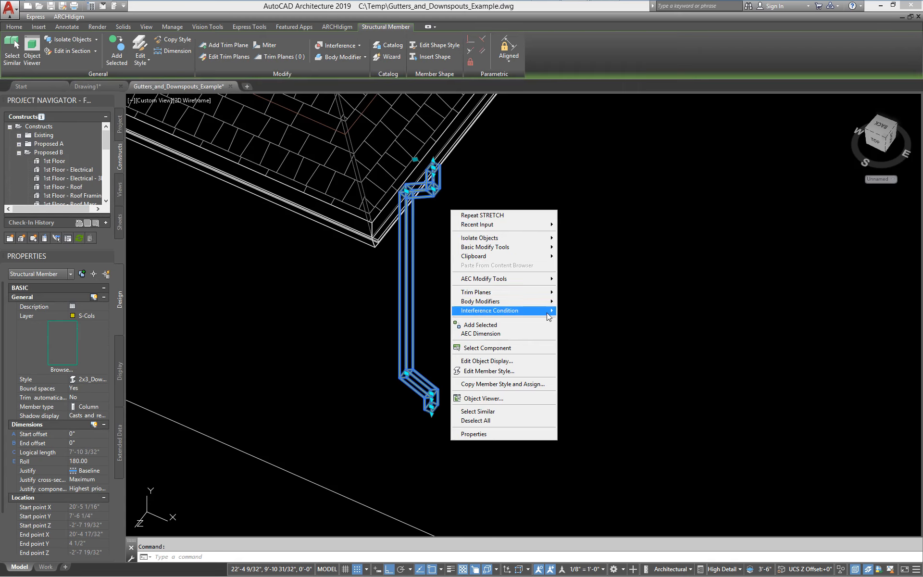
{"action": "left_click", "coordinate": [509, 373]}
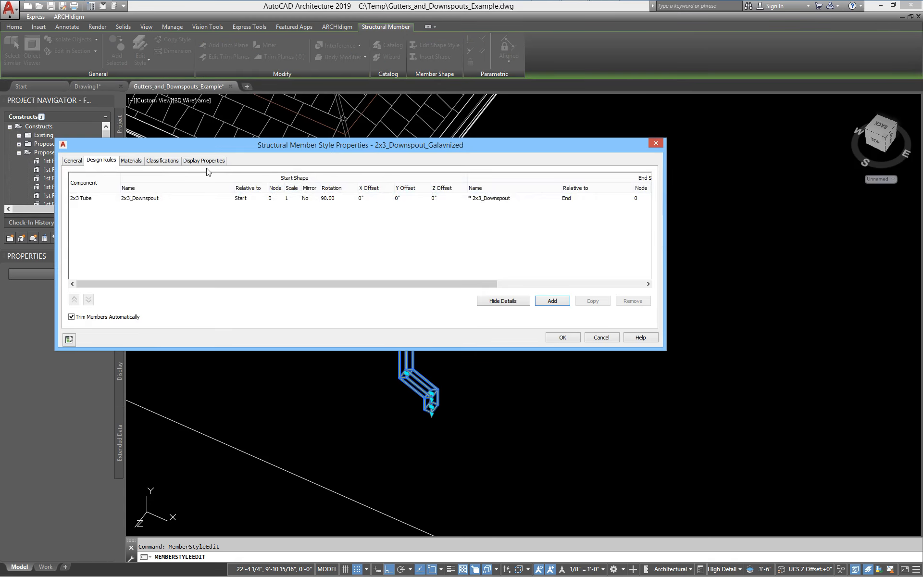
{"action": "left_click", "coordinate": [130, 162]}
{"action": "left_click", "coordinate": [169, 192]}
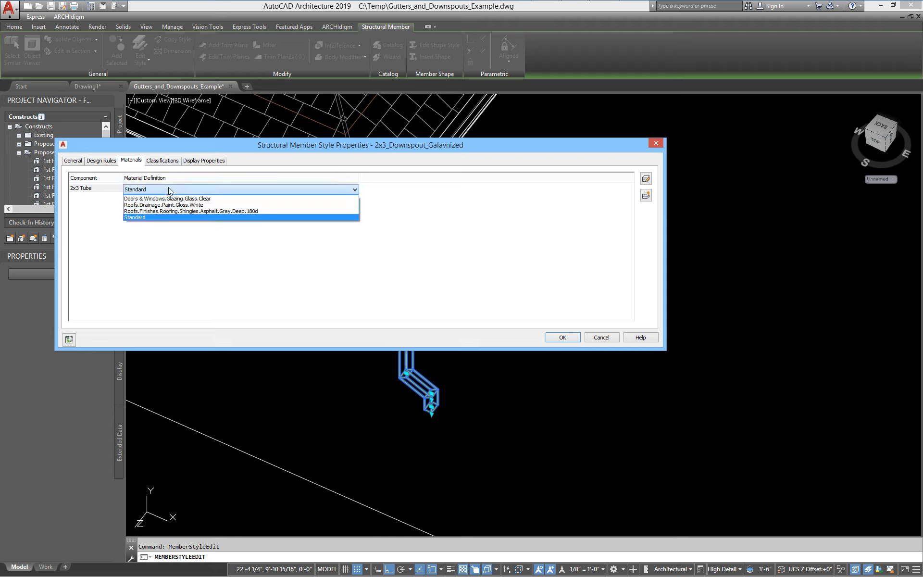
{"action": "left_click", "coordinate": [190, 205]}
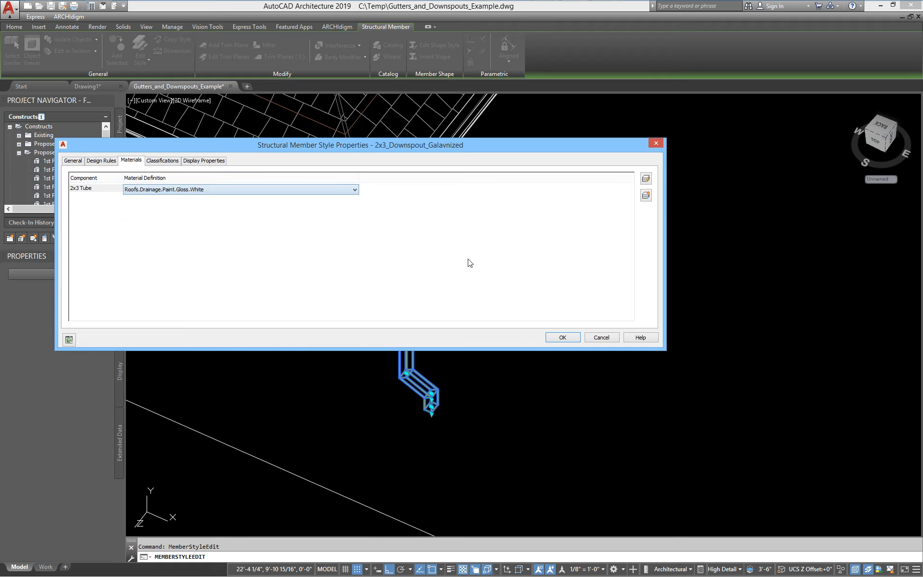
{"action": "left_click", "coordinate": [567, 337]}
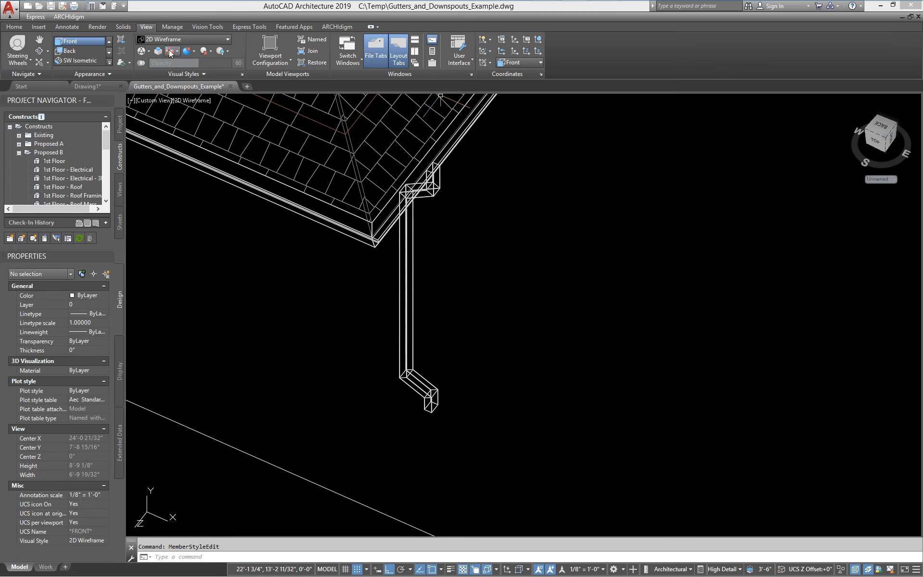
- Switch the model display to the Realistic visual style
{"action": "left_click", "coordinate": [182, 39]}
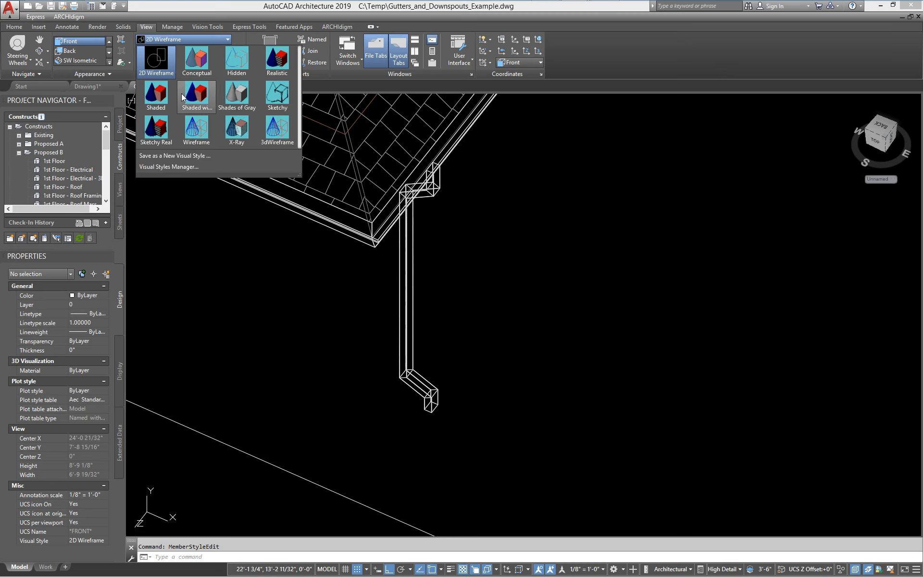
{"action": "left_click", "coordinate": [277, 59]}
{"action": "middle_click_drag", "start_coordinate": [468, 300], "coordinate": [374, 343], "text": "shift"}
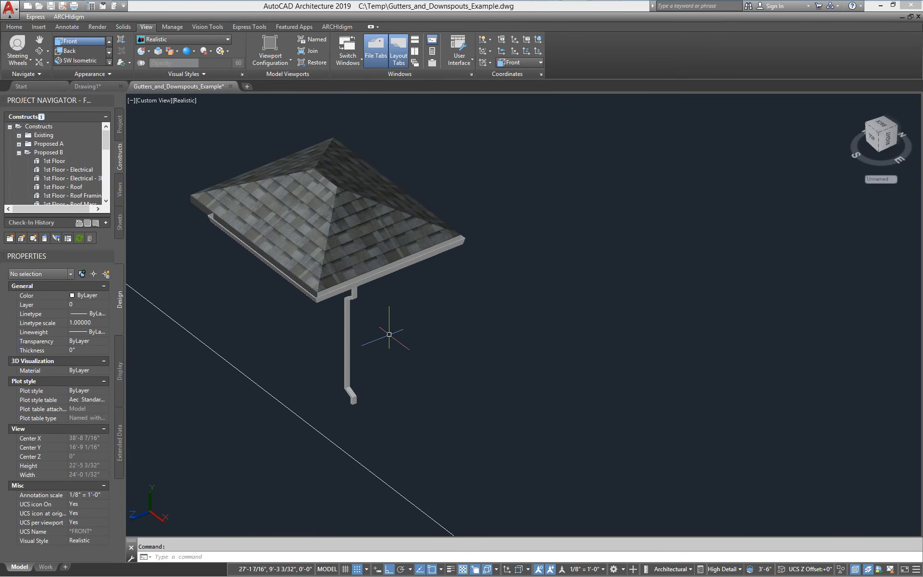
- Copy the white downspout to the other eave's gutter corner
{"action": "key", "text": "Return"}
{"action": "left_click", "coordinate": [343, 342]}
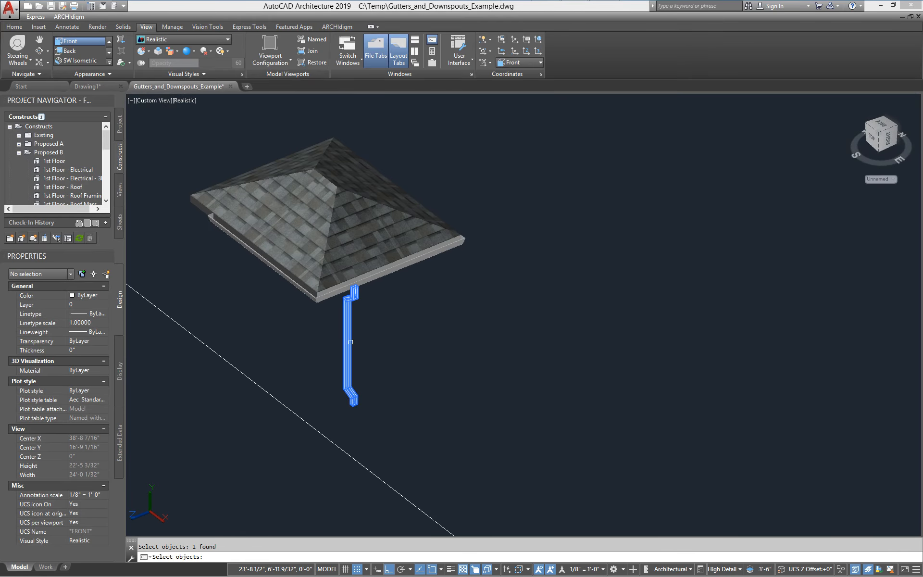
{"action": "key", "text": "Return"}
{"action": "left_click", "coordinate": [423, 348]}
{"action": "left_click", "coordinate": [529, 309]}
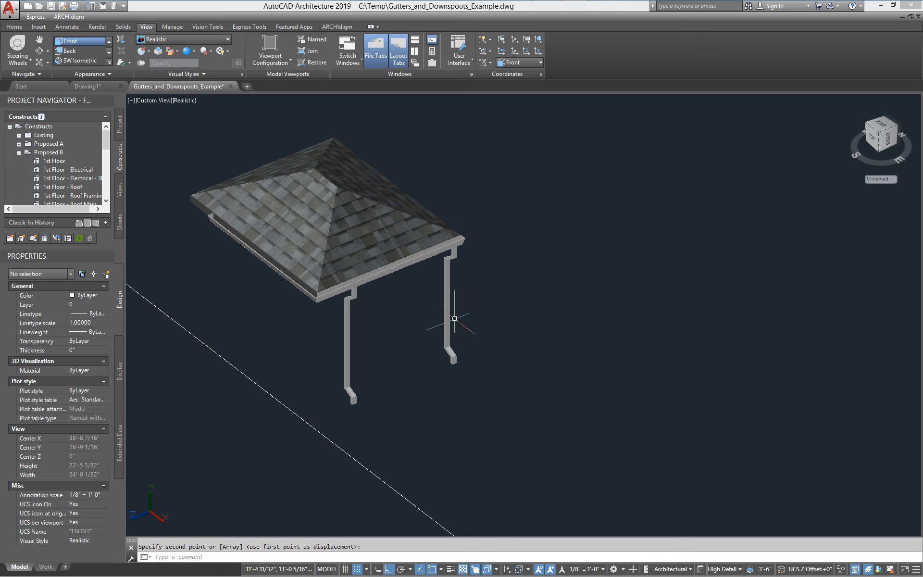
{"action": "scroll", "coordinate": [458, 354], "scroll_direction": "up", "scroll_amount": 3}
{"action": "middle_click_drag", "start_coordinate": [453, 355], "coordinate": [410, 383], "text": "shift"}
{"action": "key", "text": "Escape"}
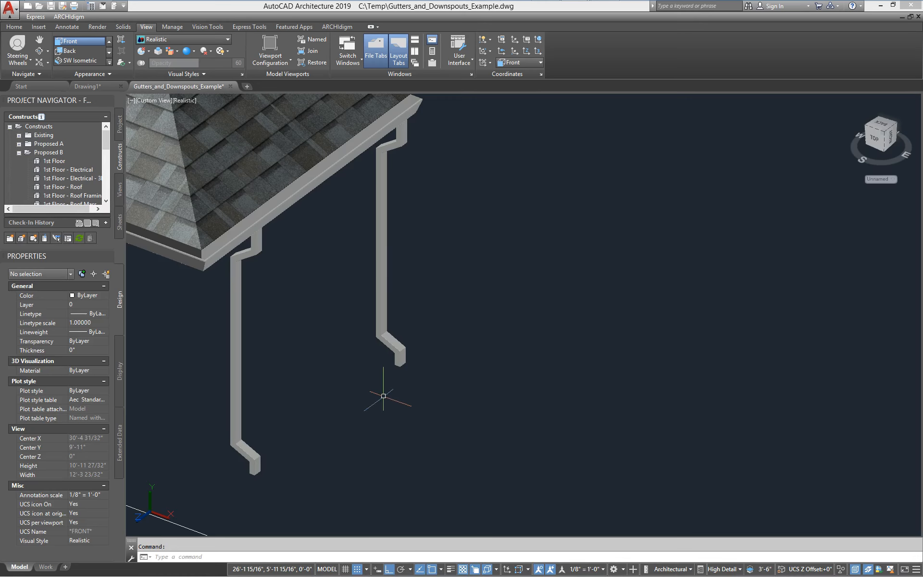
- Stretch the copied right-hand downspout to make it shorter
{"action": "key", "text": "space"}
{"action": "left_click", "coordinate": [432, 378]}
{"action": "left_click", "coordinate": [352, 332]}
{"action": "key", "text": "space"}
{"action": "left_click", "coordinate": [486, 360]}
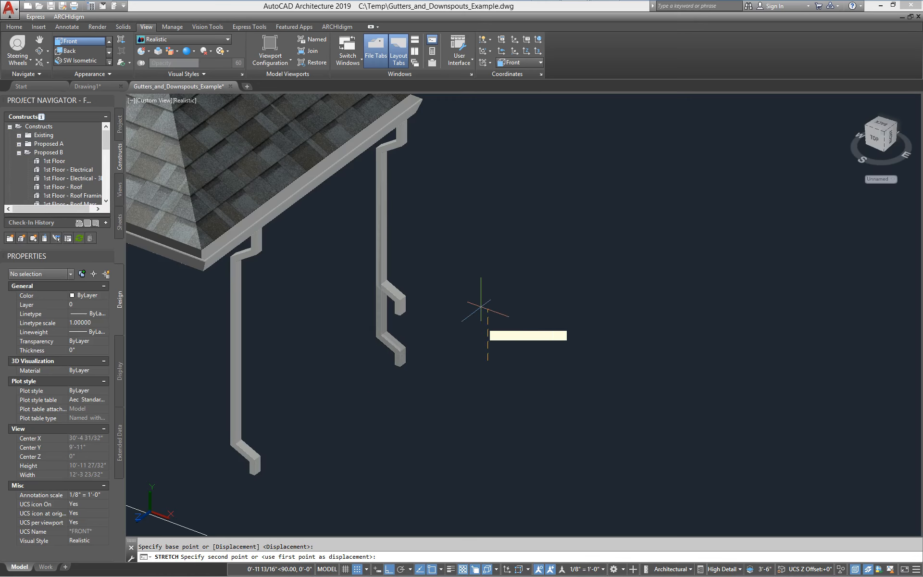
{"action": "middle_click_drag", "start_coordinate": [486, 268], "coordinate": [486, 363], "text": "shift"}
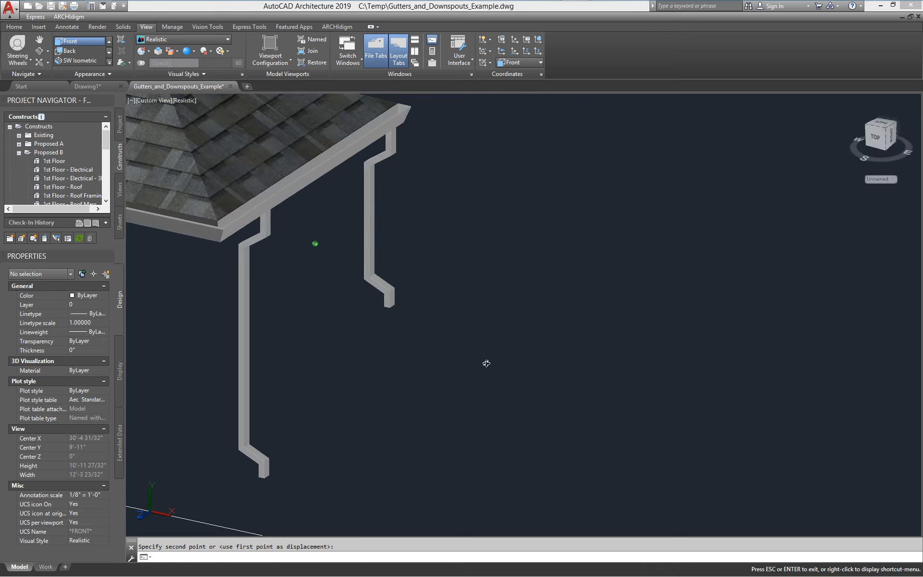
{"action": "middle_click_drag", "start_coordinate": [299, 332], "coordinate": [457, 347]}
{"action": "scroll", "coordinate": [457, 347], "scroll_direction": "down", "scroll_amount": 3}
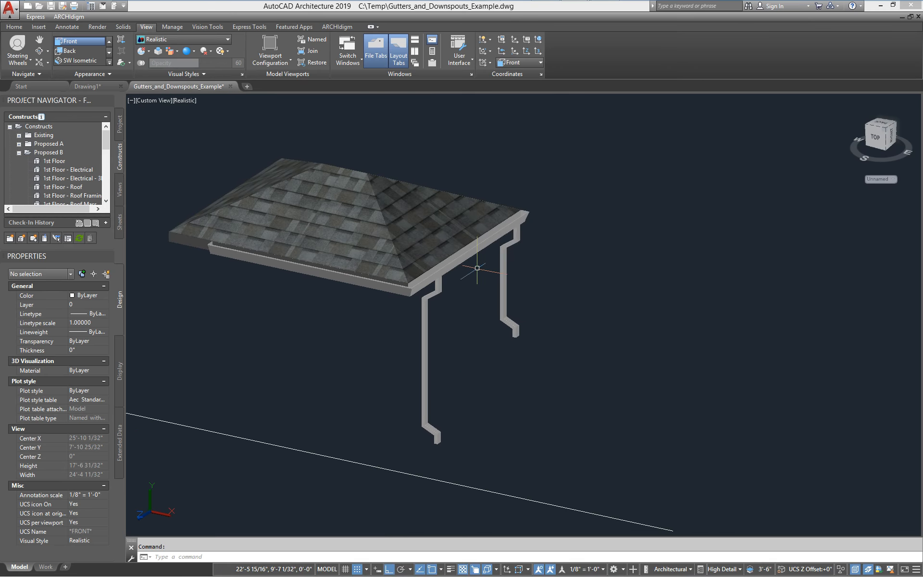
{"action": "middle_click_drag", "start_coordinate": [475, 376], "coordinate": [446, 363]}
- Return to the World top plan view in 2D Wireframe
{"action": "key", "text": "Return"}
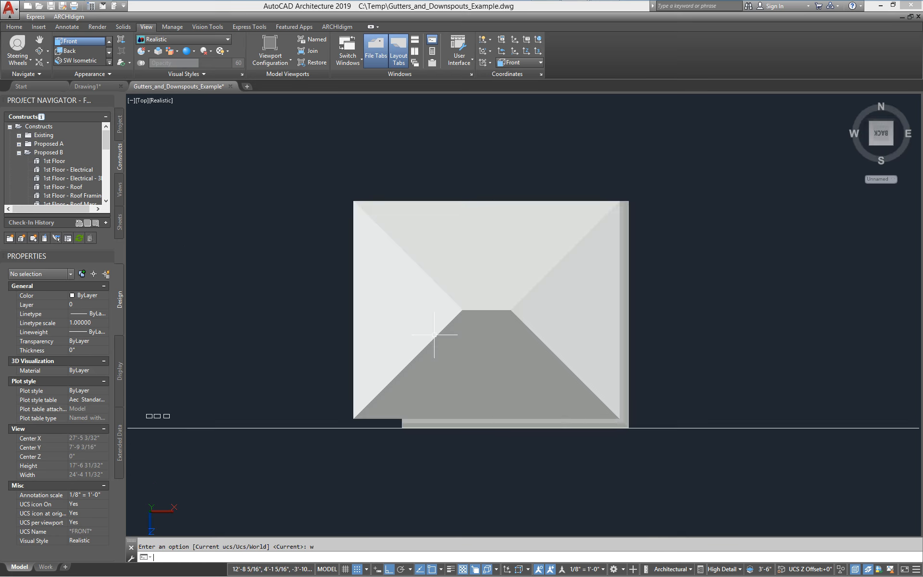
{"action": "key", "text": "Return"}
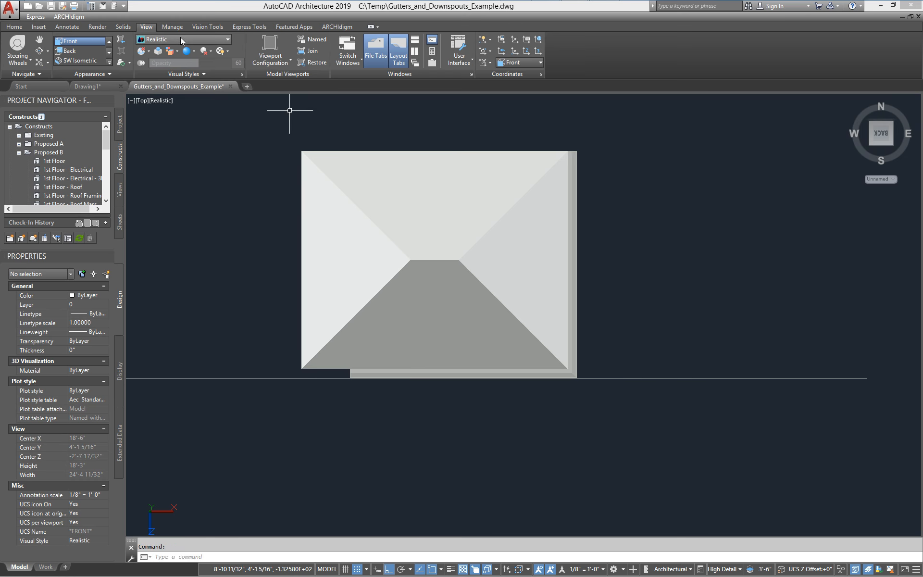
{"action": "left_click", "coordinate": [226, 39]}
{"action": "left_click", "coordinate": [161, 60]}
{"action": "middle_click_drag", "start_coordinate": [629, 360], "coordinate": [565, 357]}
{"action": "scroll", "coordinate": [521, 267], "scroll_direction": "up", "scroll_amount": 2}
{"action": "middle_click_drag", "start_coordinate": [508, 272], "coordinate": [462, 273]}
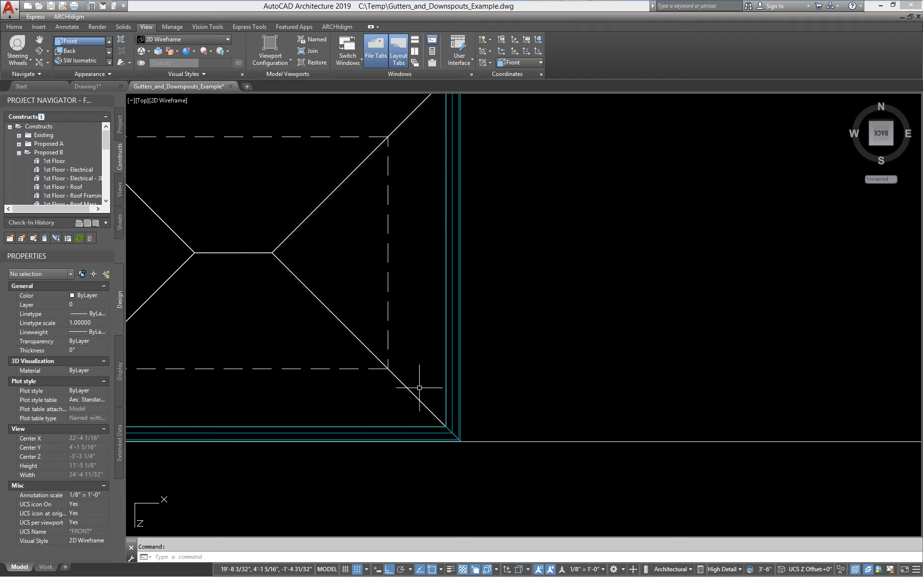
{"action": "middle_click_drag", "start_coordinate": [418, 383], "coordinate": [509, 350]}
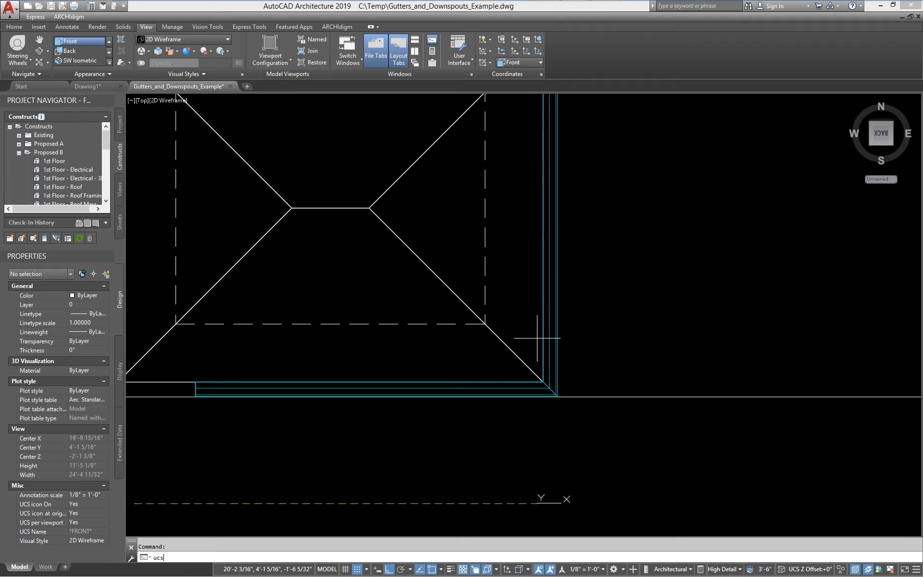
- Reset the UCS to World
{"action": "key", "text": "Return"}
{"action": "type", "text": "w"}
{"action": "key", "text": "Return"}
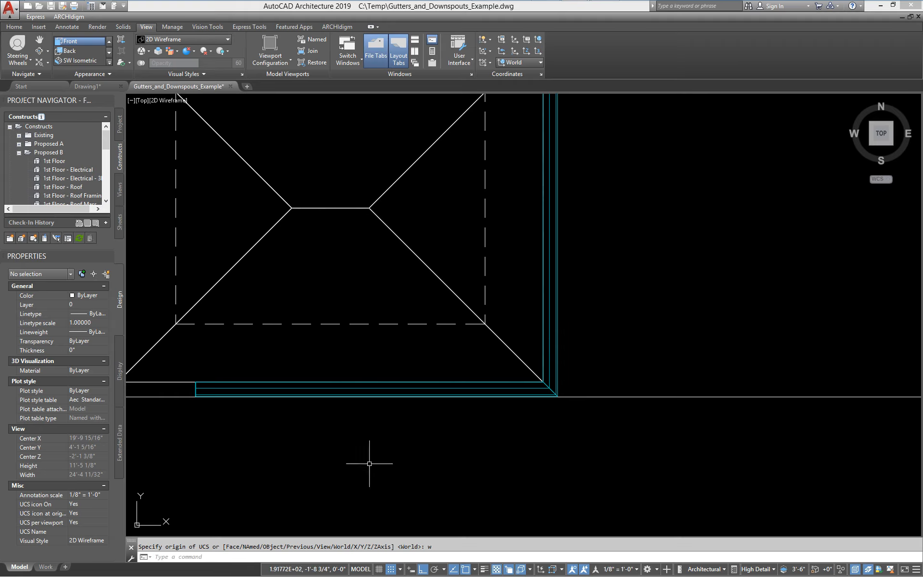
- Re-centre the roof plan and bring up the right-hand gutter's context menu
{"action": "middle_click_drag", "start_coordinate": [369, 464], "coordinate": [583, 406]}
{"action": "scroll", "coordinate": [583, 406], "scroll_direction": "down", "scroll_amount": 4}
{"action": "scroll", "coordinate": [303, 375], "scroll_direction": "up", "scroll_amount": 5}
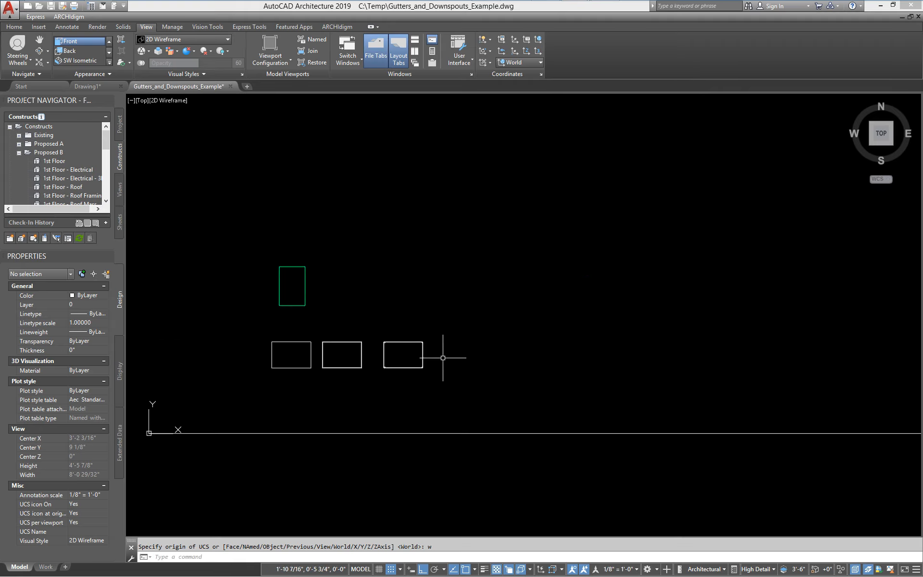
{"action": "scroll", "coordinate": [421, 336], "scroll_direction": "down", "scroll_amount": 3}
{"action": "middle_click_drag", "start_coordinate": [539, 359], "coordinate": [367, 377]}
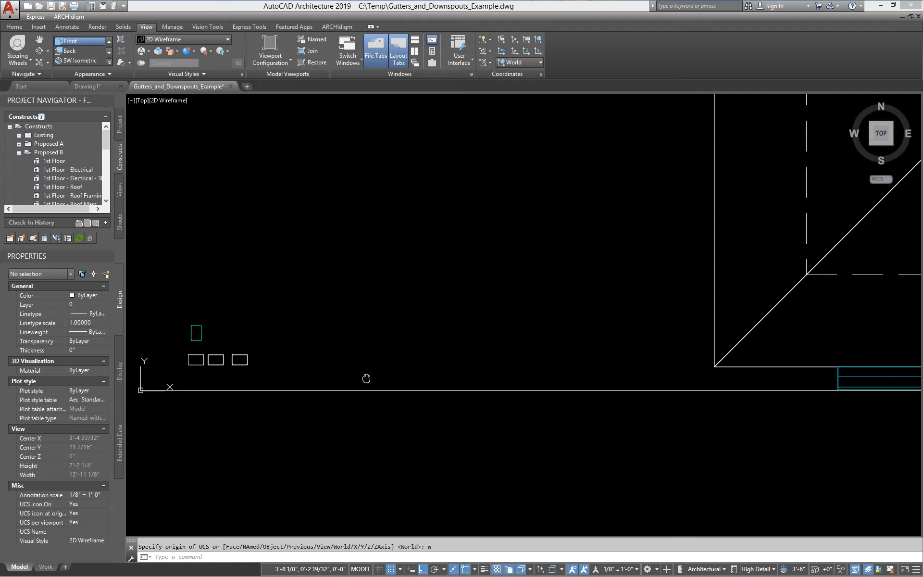
{"action": "scroll", "coordinate": [366, 377], "scroll_direction": "down", "scroll_amount": 3}
{"action": "middle_click_drag", "start_coordinate": [590, 392], "coordinate": [413, 371]}
{"action": "middle_click_drag", "start_coordinate": [587, 377], "coordinate": [500, 372]}
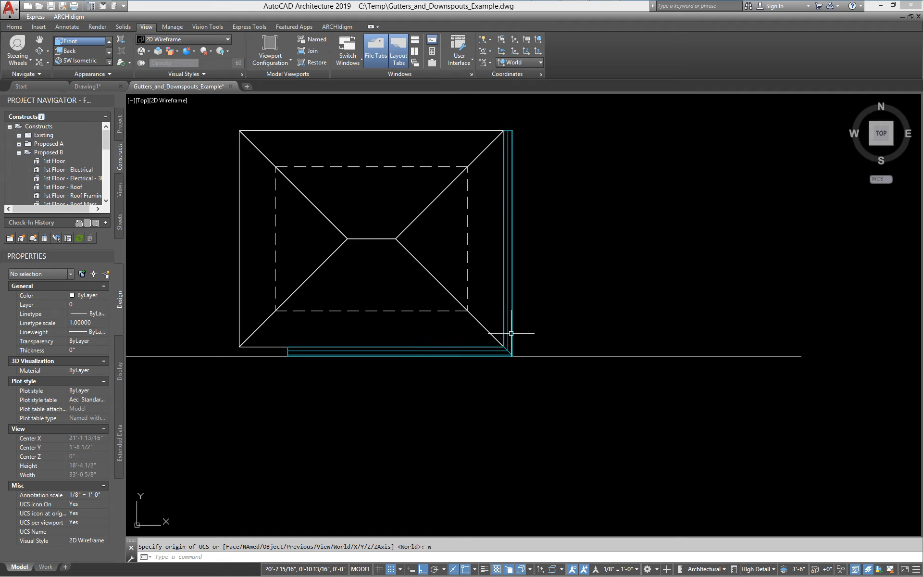
{"action": "left_click", "coordinate": [505, 324]}
{"action": "right_click", "coordinate": [506, 324]}
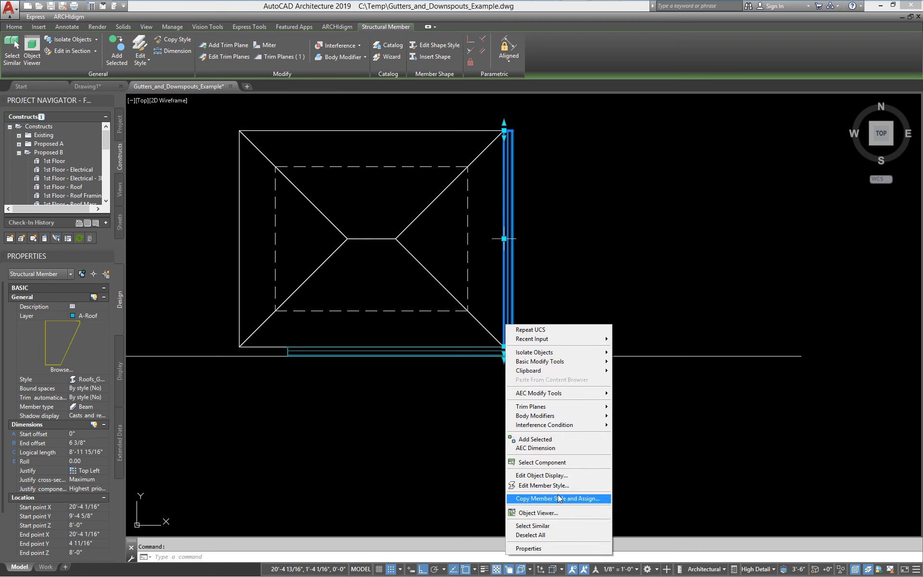
- Open the Roofs_Gutter_Fascia_4.5x5.75 Design Rules and widen the dialog to show End Shape columns
{"action": "left_click", "coordinate": [538, 485]}
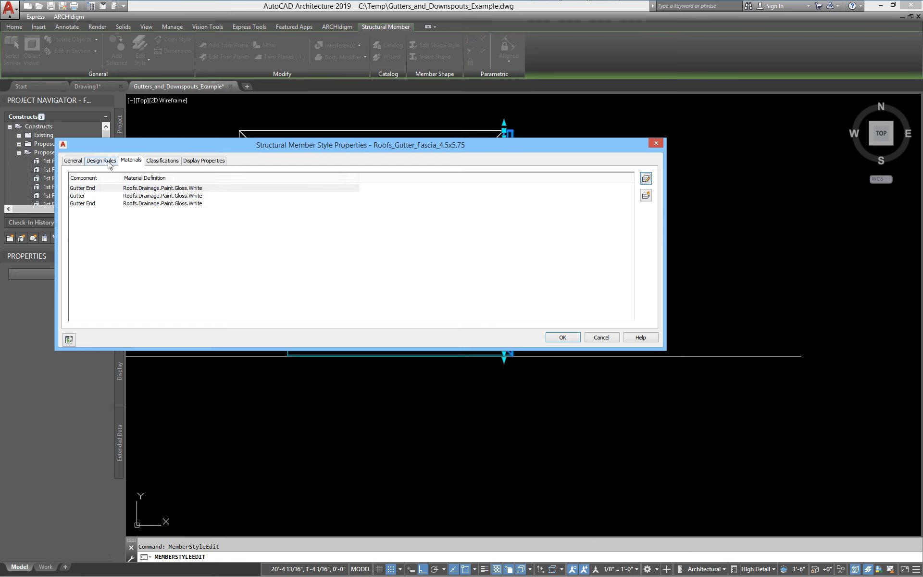
{"action": "left_click", "coordinate": [101, 161]}
{"action": "left_click_drag", "start_coordinate": [132, 146], "coordinate": [246, 142]}
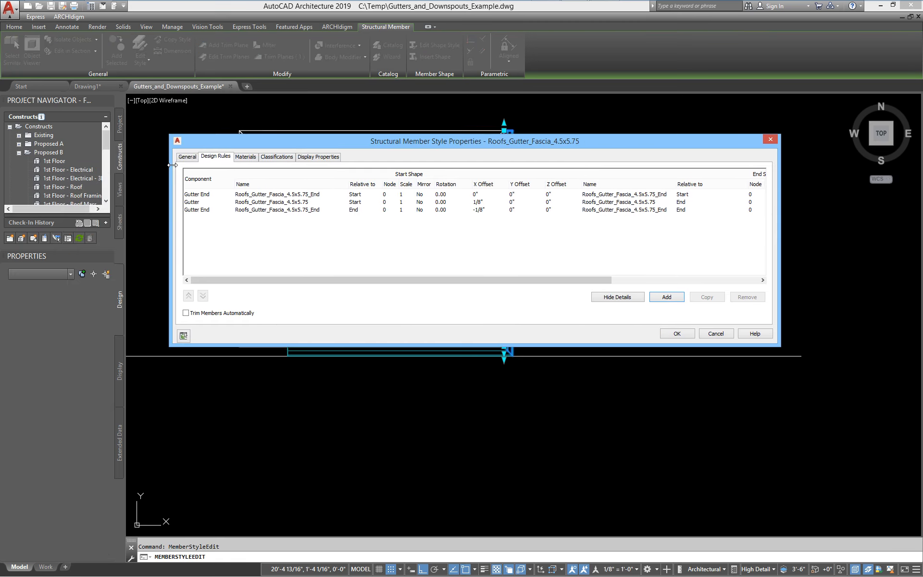
{"action": "left_click_drag", "start_coordinate": [172, 165], "coordinate": [26, 168]}
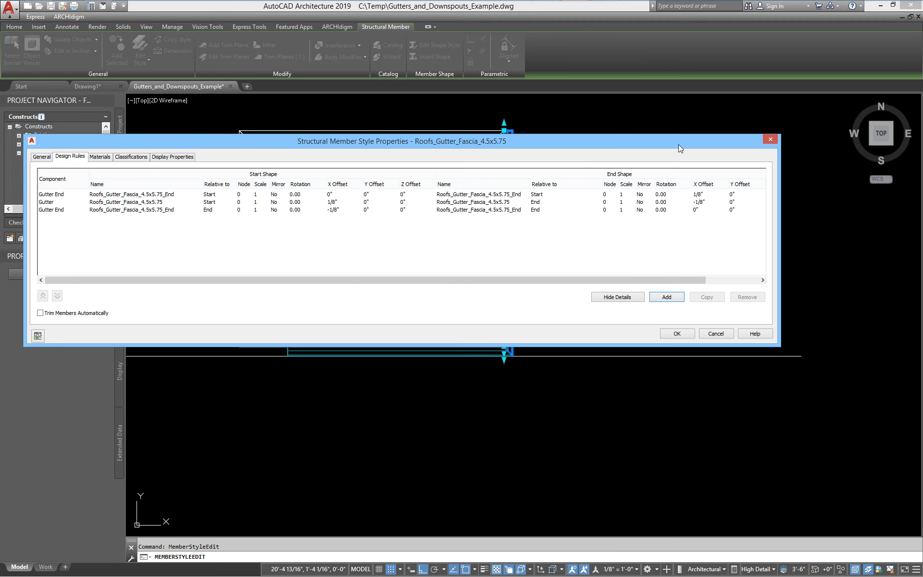
{"action": "left_click_drag", "start_coordinate": [679, 144], "coordinate": [723, 132]}
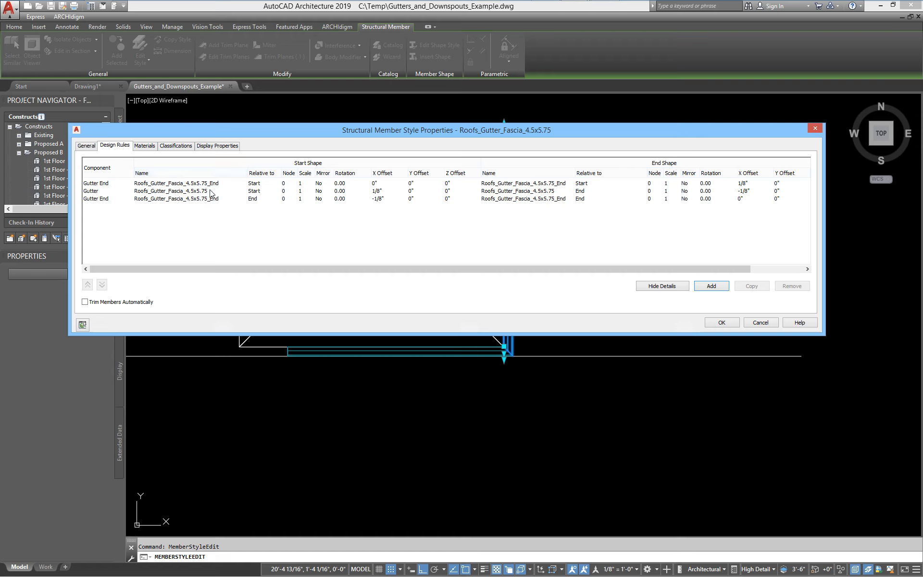
- Accept the gutter style settings and check the gutter corner in 3D
{"action": "left_click", "coordinate": [734, 326]}
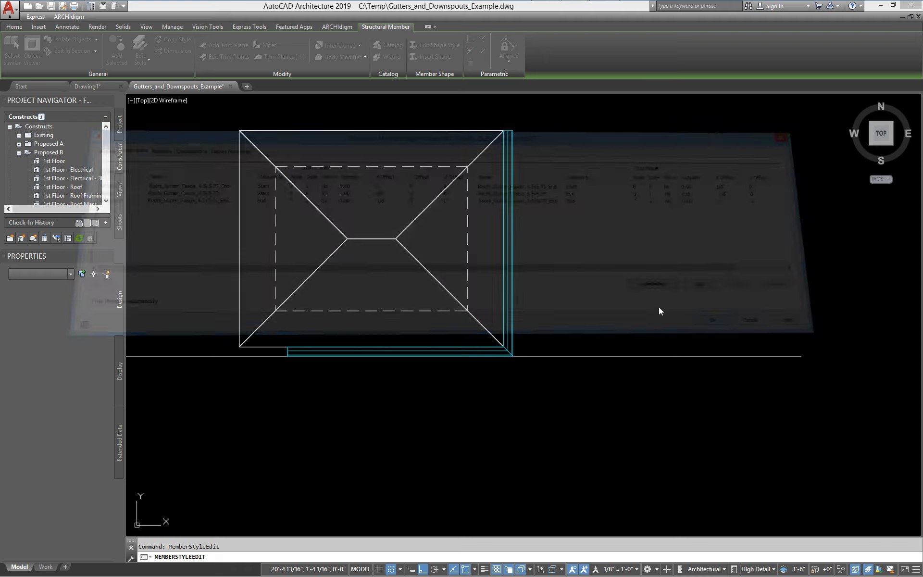
{"action": "scroll", "coordinate": [417, 195], "scroll_direction": "up", "scroll_amount": 5}
{"action": "middle_click_drag", "start_coordinate": [465, 241], "coordinate": [467, 275], "text": "shift"}
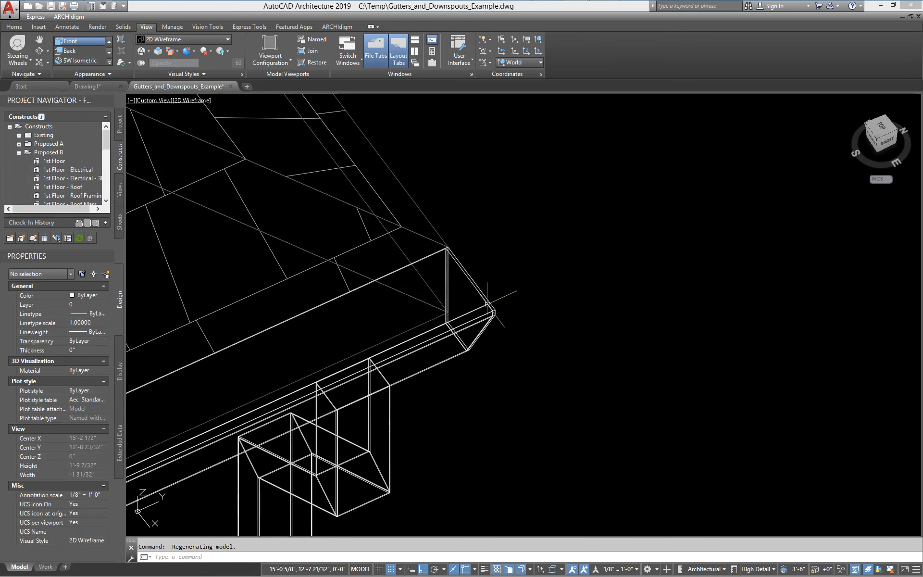
{"action": "scroll", "coordinate": [495, 332], "scroll_direction": "down", "scroll_amount": 5}
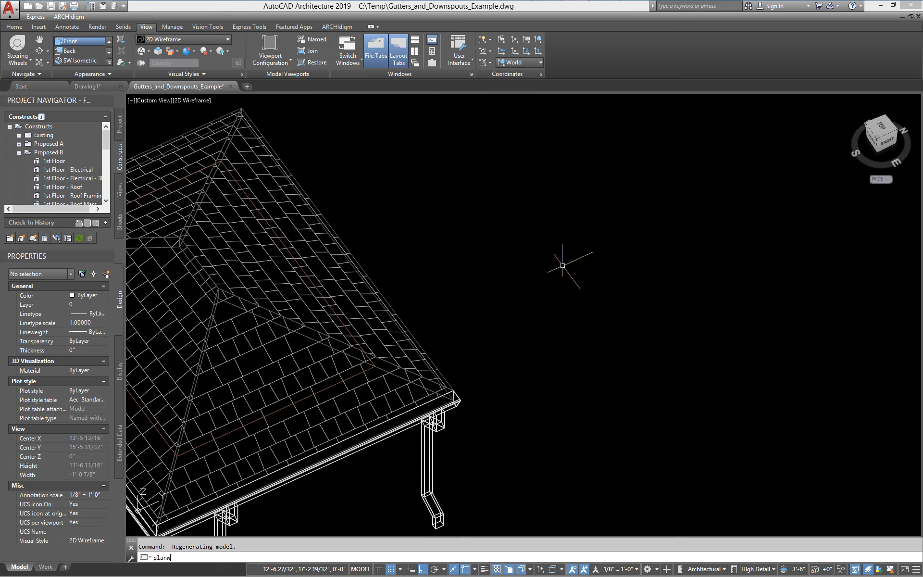
- Return to the top plan view of the whole roof with PLAN
{"action": "key", "text": "Escape"}
{"action": "key", "text": "Escape"}
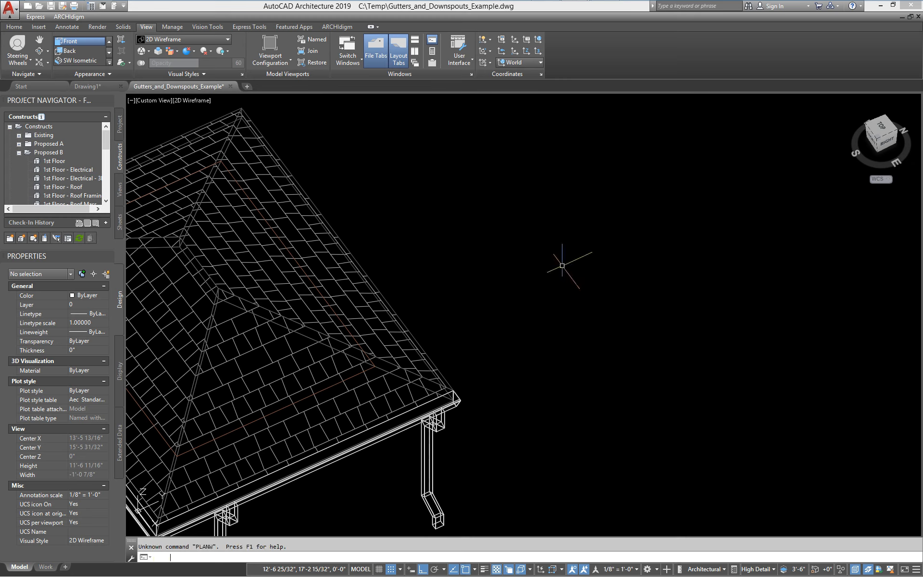
{"action": "type", "text": "plan"}
{"action": "key", "text": "Return"}
{"action": "key", "text": "Return"}
{"action": "type", "text": "p"}
{"action": "key", "text": "BackSpace"}
{"action": "key", "text": "BackSpace"}
{"action": "key", "text": "BackSpace"}
{"action": "key", "text": "BackSpace"}
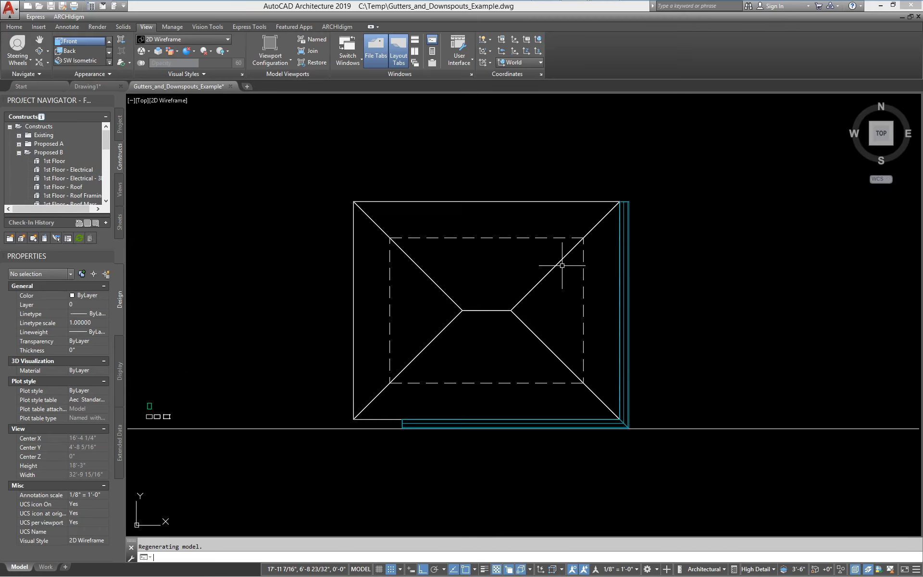
{"action": "middle_click_drag", "start_coordinate": [716, 384], "coordinate": [556, 305]}
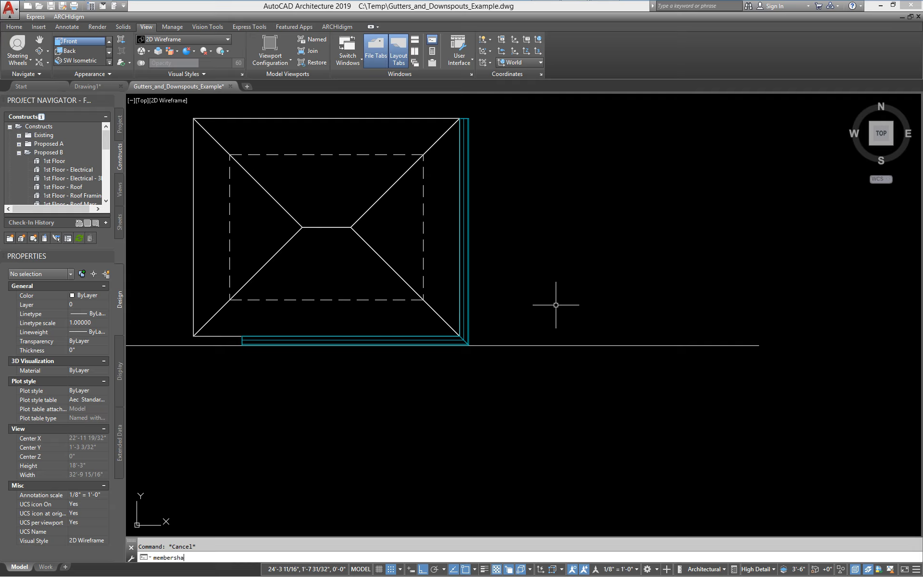
- Insert the Roofs_Gutter_Fascia_4.5x5.75 member shape with High Detail geometry using MEMBERSHAPEINSERT
{"action": "type", "text": "membershapeinsert"}
{"action": "key", "text": "Return"}
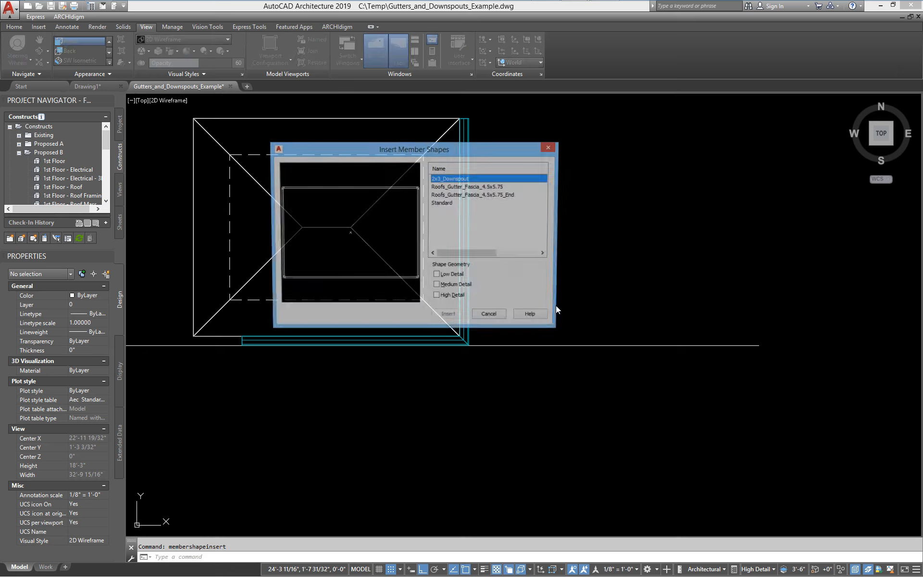
{"action": "left_click_drag", "start_coordinate": [390, 151], "coordinate": [315, 126]}
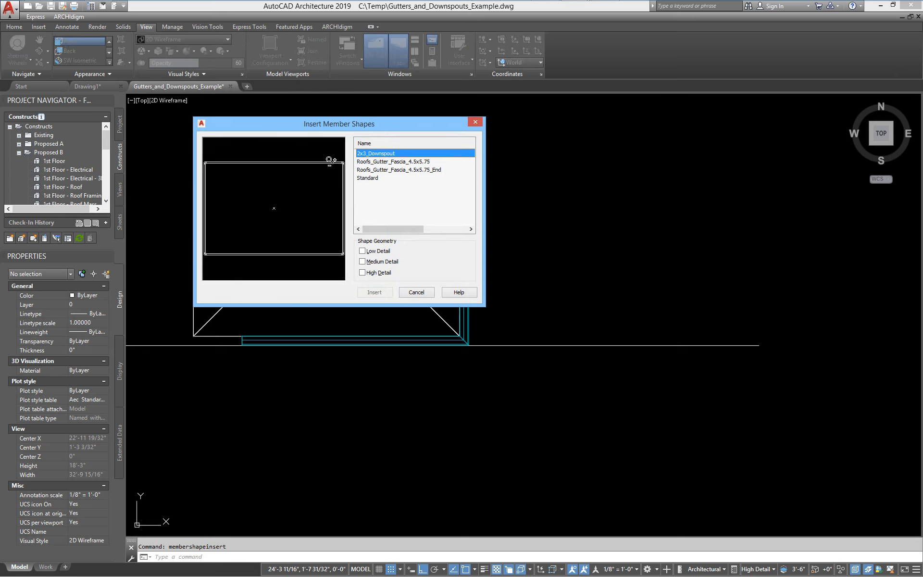
{"action": "left_click", "coordinate": [401, 162]}
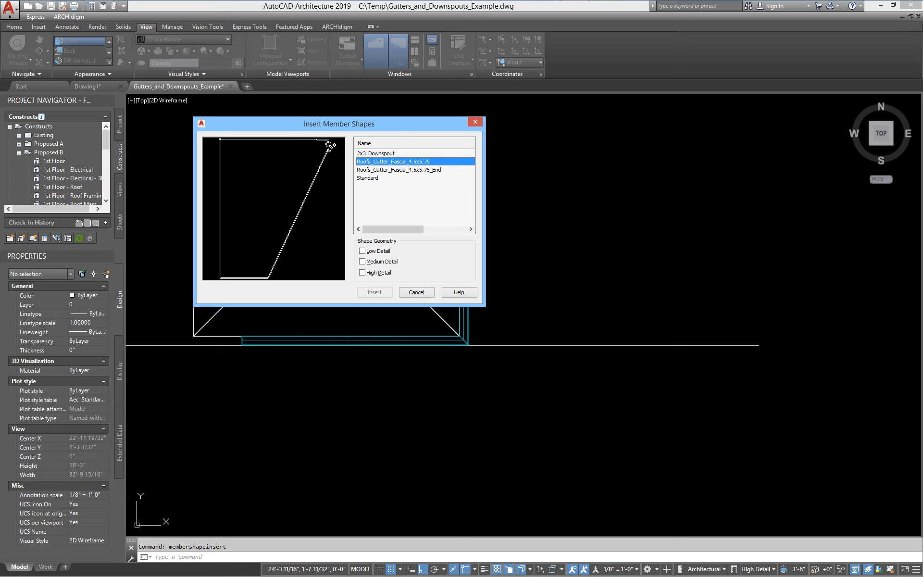
{"action": "left_click", "coordinate": [410, 170]}
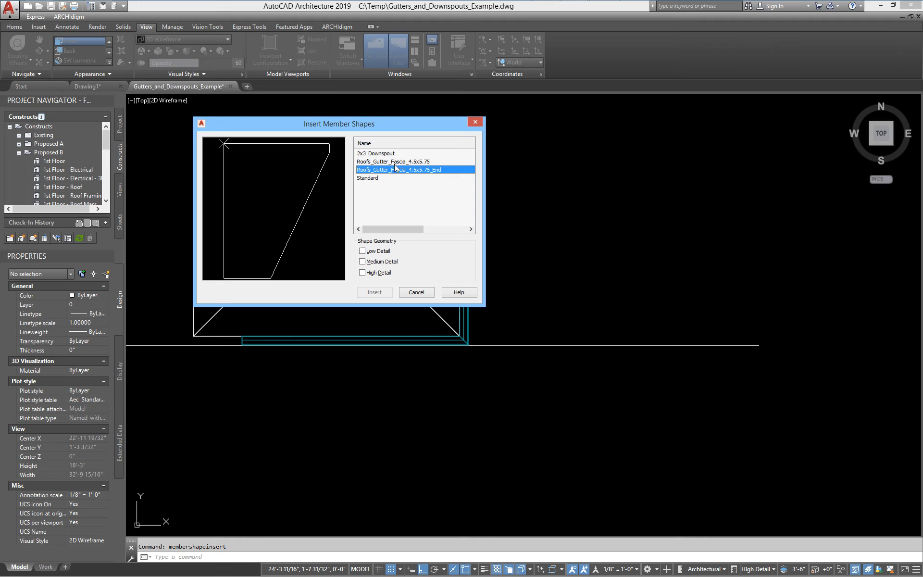
{"action": "left_click", "coordinate": [387, 162]}
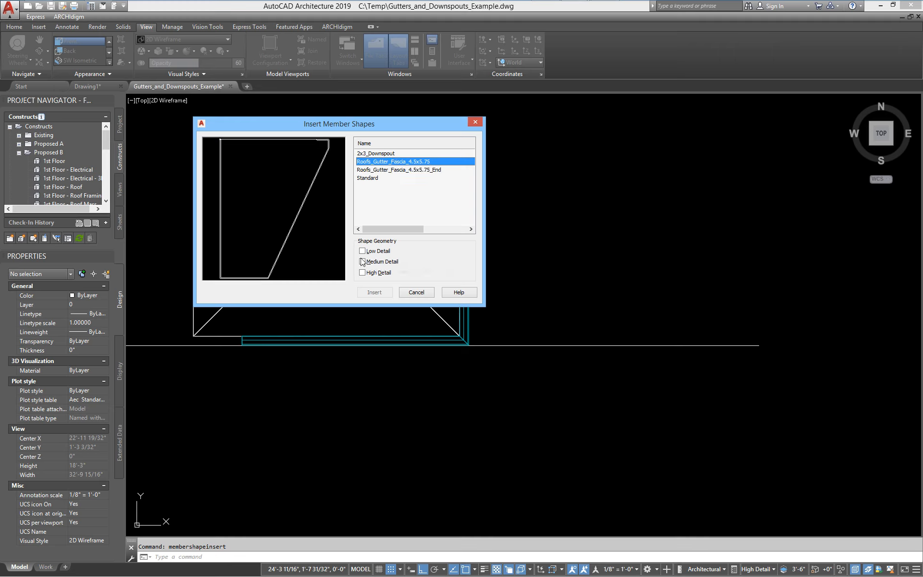
{"action": "left_click", "coordinate": [362, 273]}
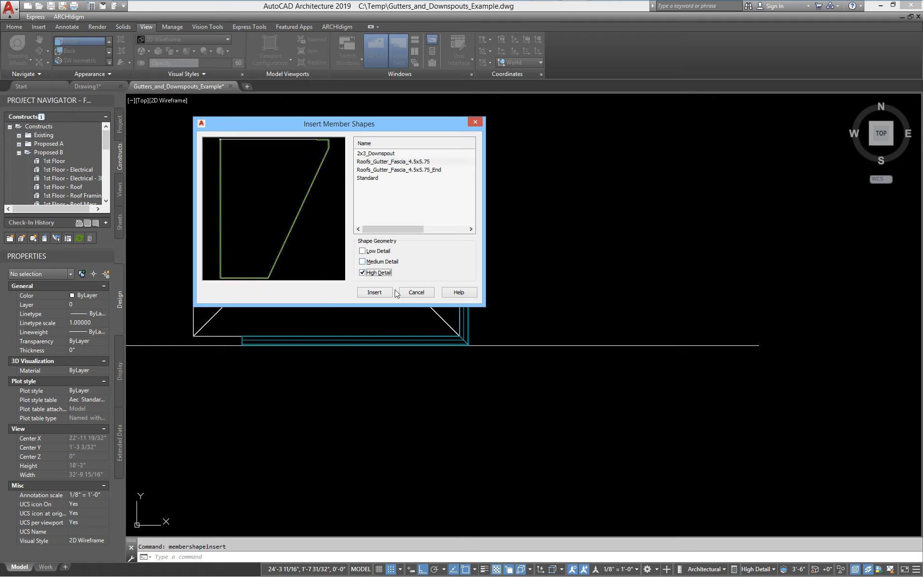
{"action": "left_click", "coordinate": [375, 292]}
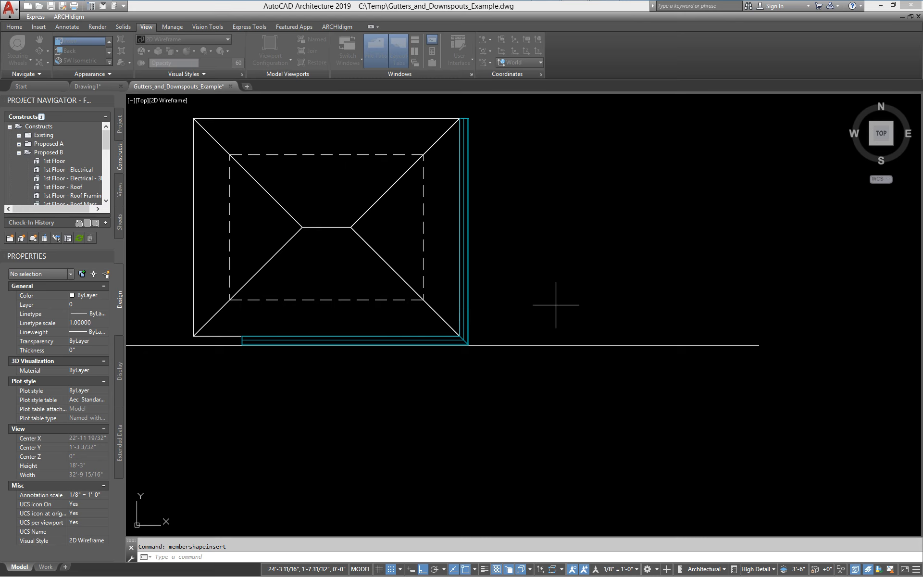
{"action": "key", "text": "Return"}
{"action": "left_click", "coordinate": [596, 296]}
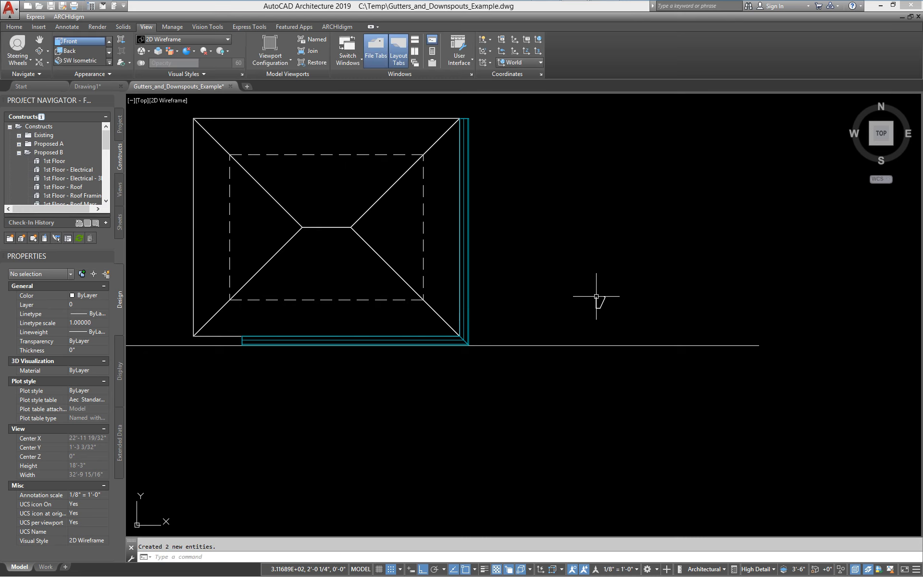
{"action": "scroll", "coordinate": [596, 291], "scroll_direction": "up", "scroll_amount": 6}
{"action": "left_click", "coordinate": [565, 300]}
{"action": "left_click", "coordinate": [601, 264]}
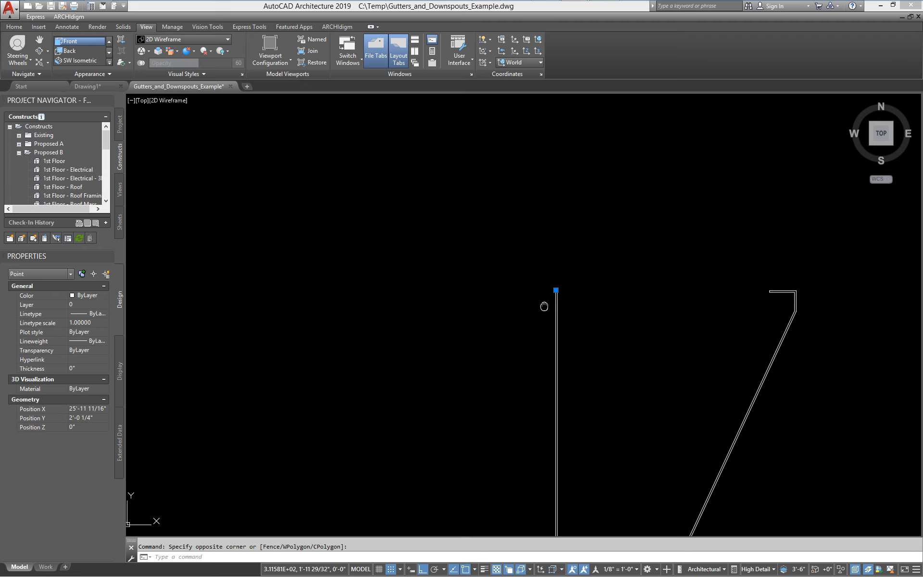
{"action": "scroll", "coordinate": [356, 254], "scroll_direction": "up", "scroll_amount": 10}
{"action": "scroll", "coordinate": [428, 264], "scroll_direction": "up", "scroll_amount": 4}
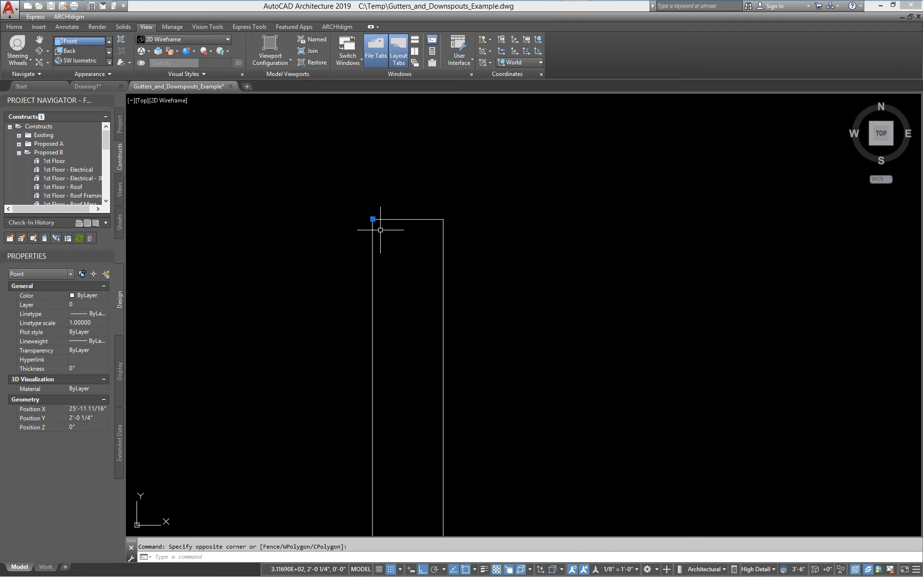
{"action": "scroll", "coordinate": [384, 236], "scroll_direction": "down", "scroll_amount": 10}
{"action": "scroll", "coordinate": [389, 231], "scroll_direction": "up", "scroll_amount": 8}
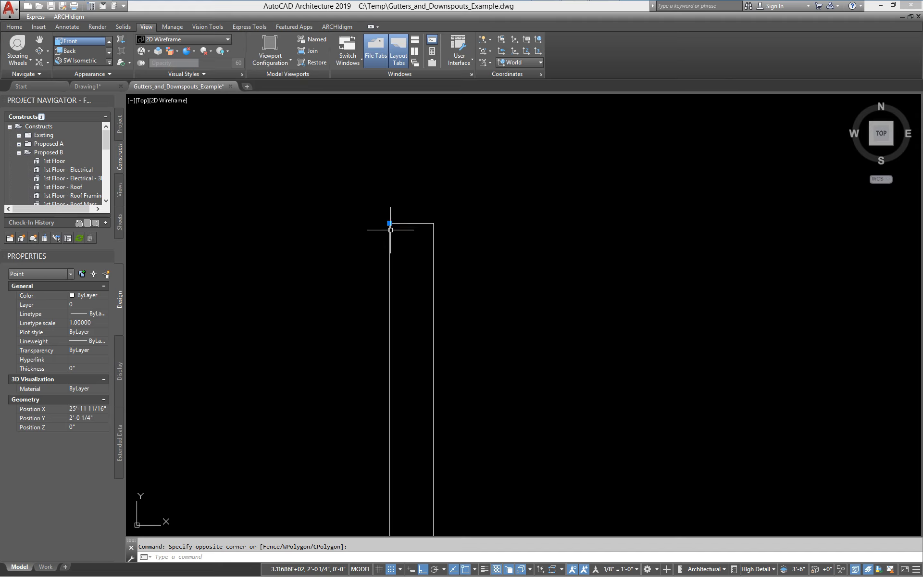
{"action": "scroll", "coordinate": [408, 247], "scroll_direction": "down", "scroll_amount": 6}
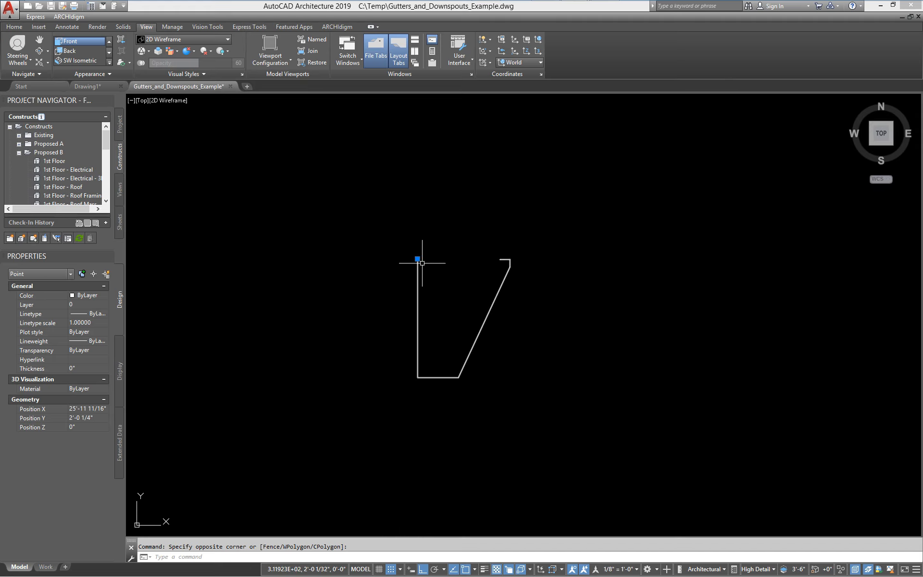
{"action": "key", "text": "Escape"}
{"action": "scroll", "coordinate": [474, 267], "scroll_direction": "up", "scroll_amount": 6}
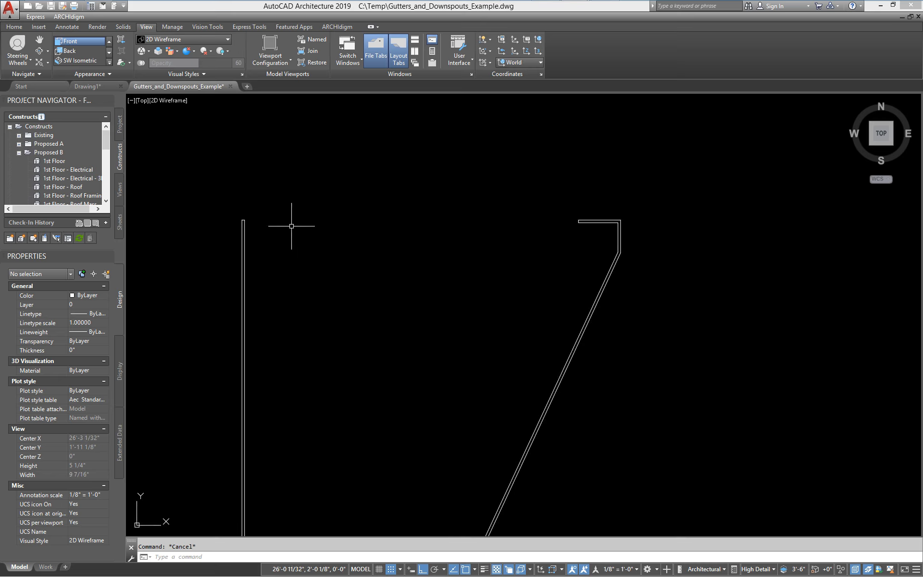
{"action": "scroll", "coordinate": [334, 281], "scroll_direction": "down", "scroll_amount": 6}
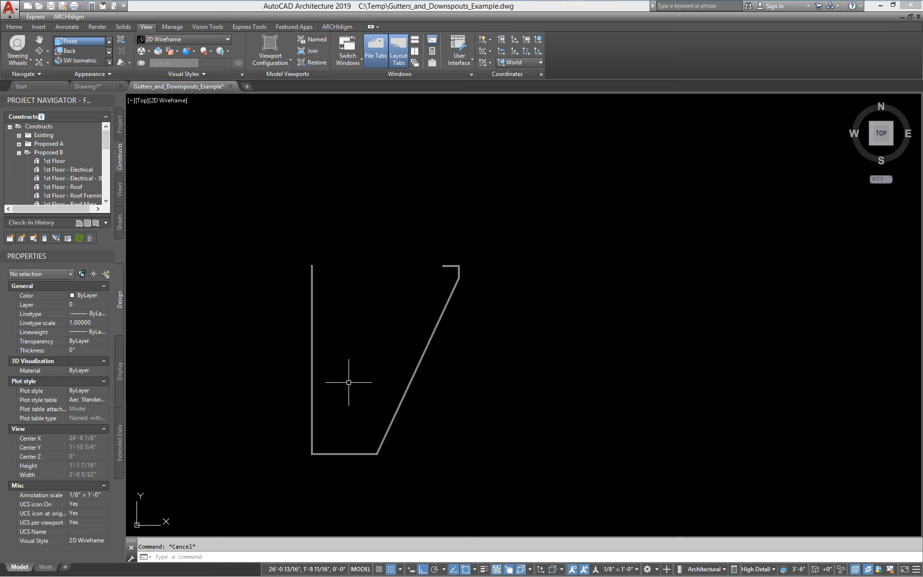
{"action": "scroll", "coordinate": [283, 322], "scroll_direction": "up", "scroll_amount": 4}
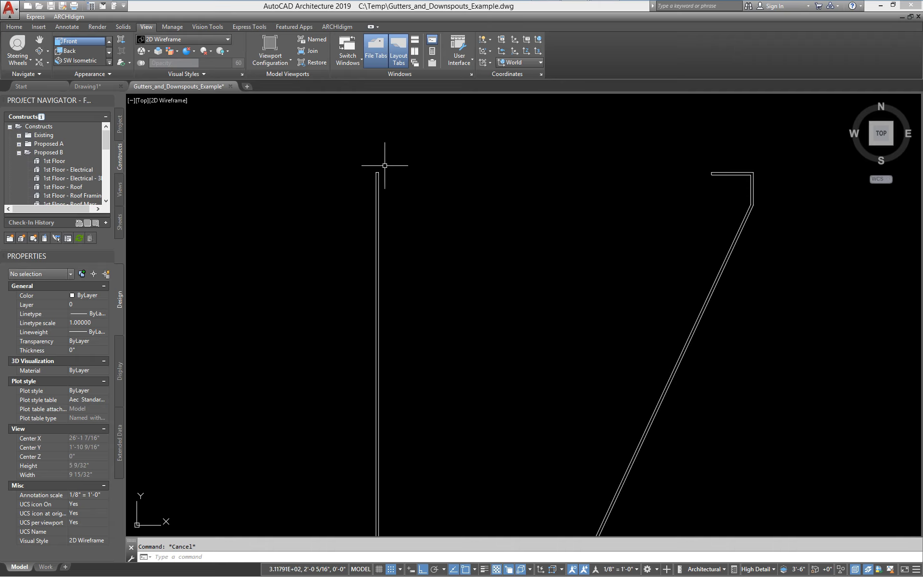
{"action": "scroll", "coordinate": [382, 194], "scroll_direction": "down", "scroll_amount": 4}
{"action": "scroll", "coordinate": [372, 190], "scroll_direction": "down", "scroll_amount": 6}
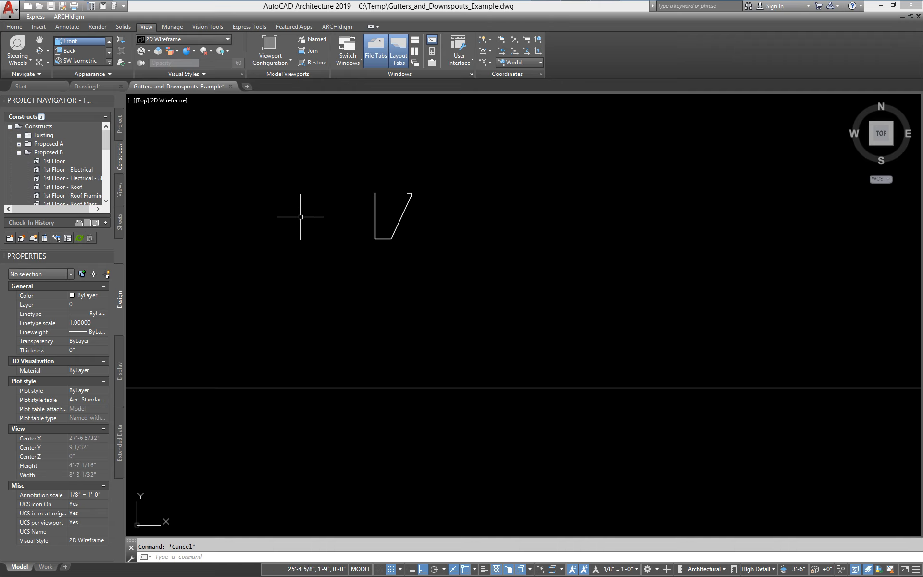
{"action": "middle_click_drag", "start_coordinate": [301, 217], "coordinate": [337, 225]}
{"action": "scroll", "coordinate": [473, 210], "scroll_direction": "up", "scroll_amount": 6}
{"action": "scroll", "coordinate": [364, 232], "scroll_direction": "up", "scroll_amount": 2}
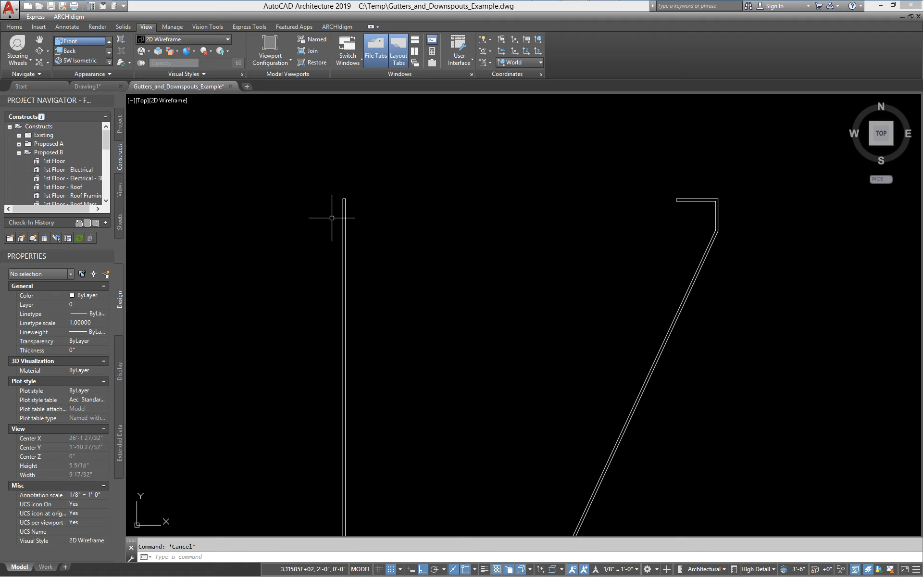
{"action": "left_click", "coordinate": [315, 217]}
{"action": "left_click", "coordinate": [355, 185]}
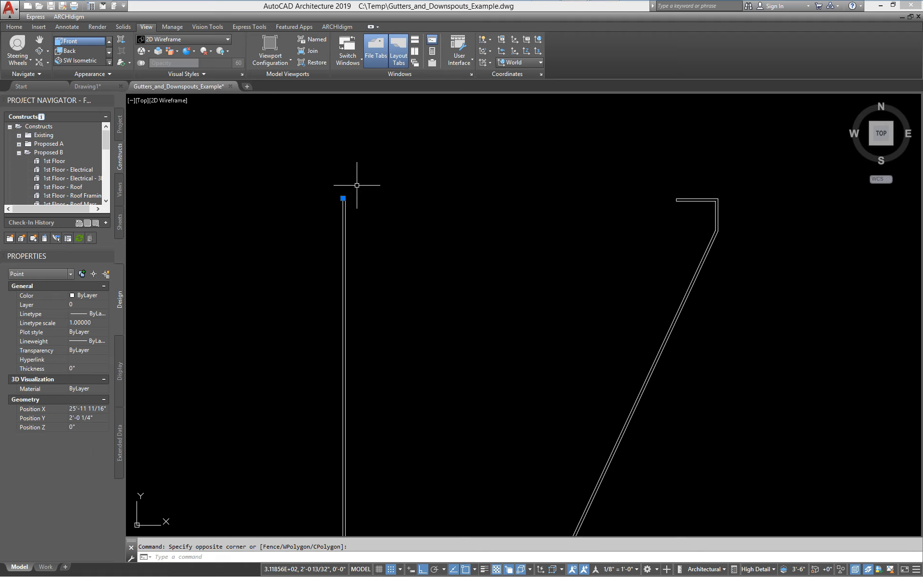
{"action": "key", "text": "Escape"}
{"action": "scroll", "coordinate": [560, 196], "scroll_direction": "down", "scroll_amount": 4}
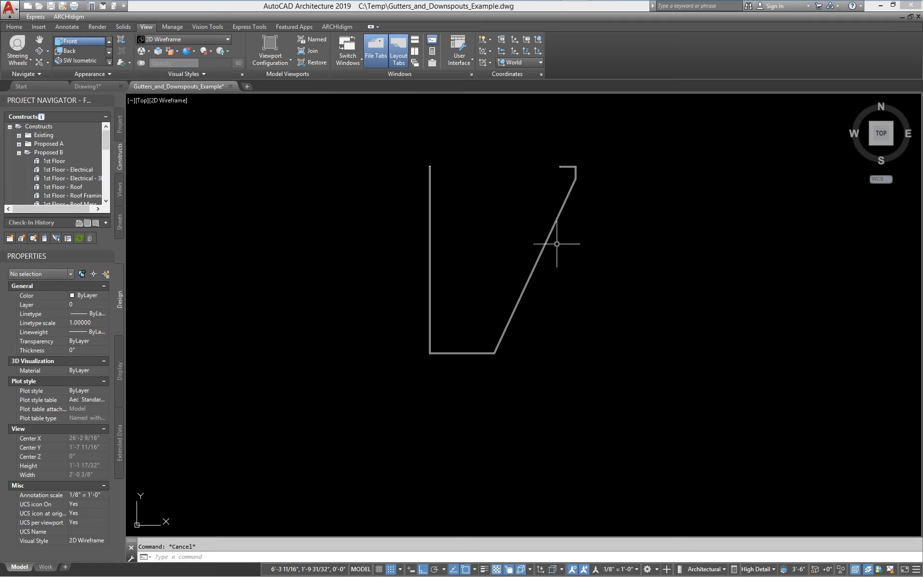
{"action": "middle_click_drag", "start_coordinate": [465, 339], "coordinate": [415, 375]}
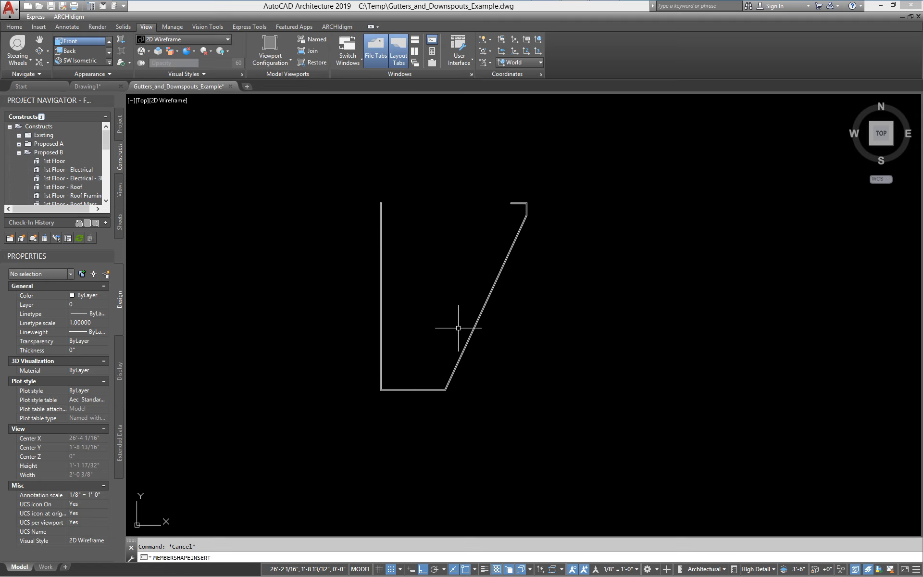
- Insert the Roofs_Gutter_Fascia_4.5x5.75_End shape at High Detail beside the gutter profile
{"action": "key", "text": "Return"}
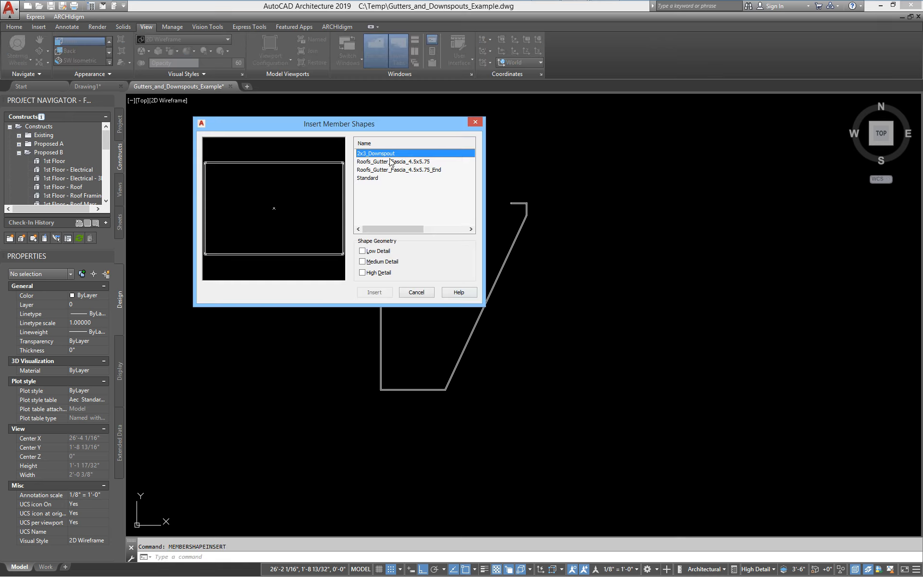
{"action": "left_click", "coordinate": [403, 170]}
{"action": "left_click", "coordinate": [367, 273]}
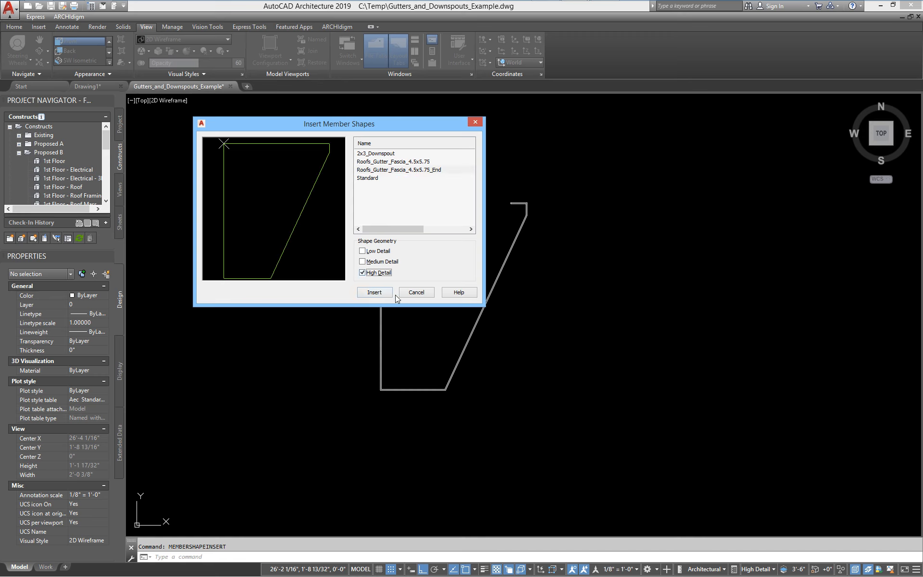
{"action": "left_click", "coordinate": [375, 291]}
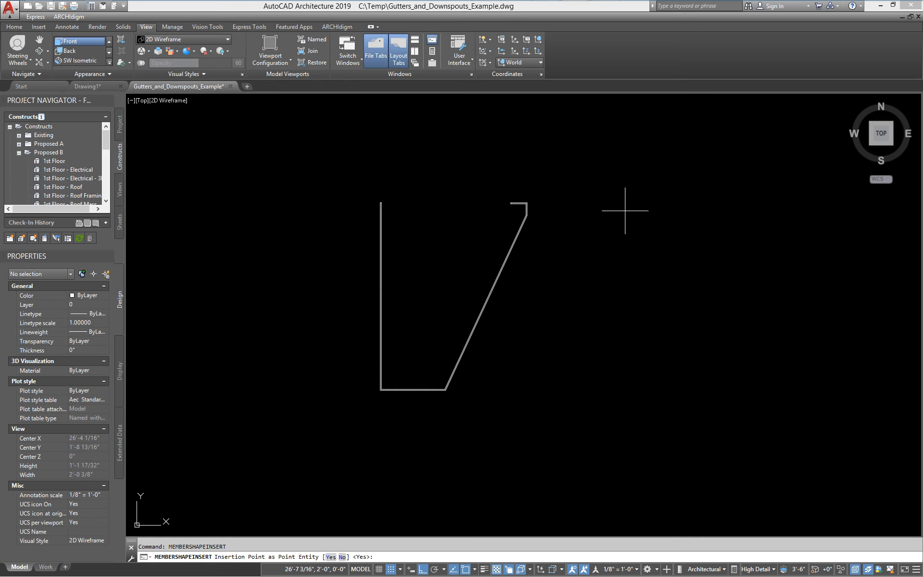
{"action": "key", "text": "Return"}
{"action": "left_click", "coordinate": [632, 206]}
{"action": "middle_click_drag", "start_coordinate": [632, 206], "coordinate": [504, 200]}
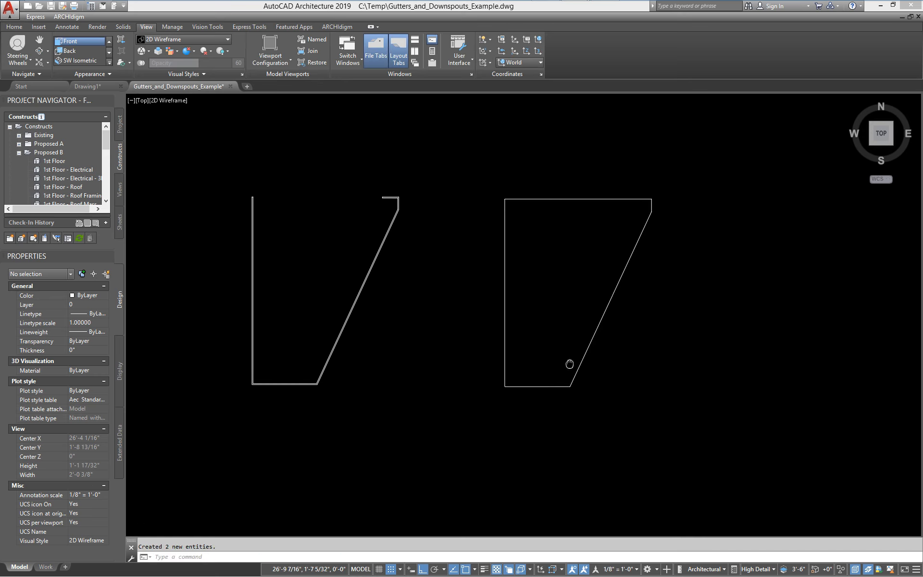
- Move the inserted end outline onto the gutter profile's top-left corner
{"action": "type", "text": "m"}
{"action": "key", "text": "Return"}
{"action": "left_click", "coordinate": [585, 244]}
{"action": "left_click", "coordinate": [500, 162]}
{"action": "key", "text": "Return"}
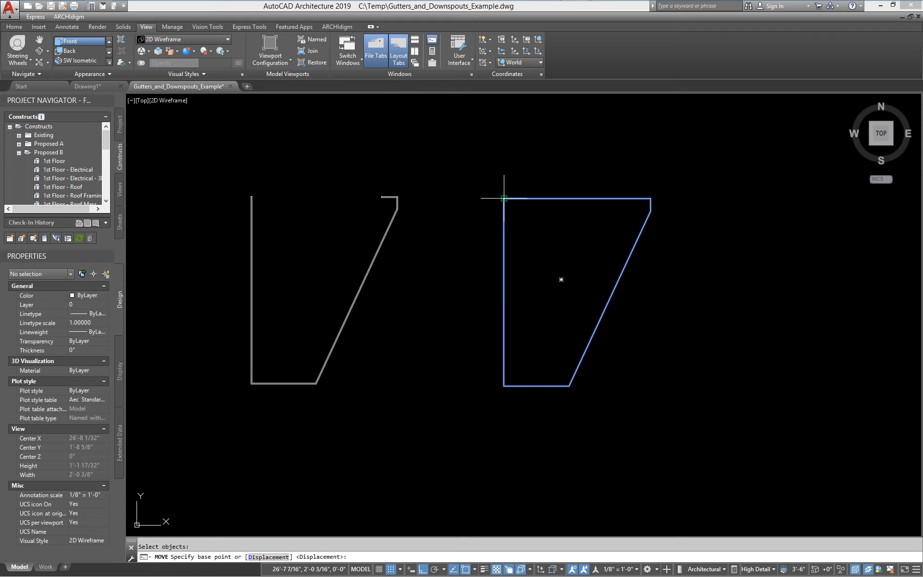
{"action": "left_click", "coordinate": [504, 198]}
{"action": "scroll", "coordinate": [250, 192], "scroll_direction": "up", "scroll_amount": 4}
{"action": "left_click", "coordinate": [264, 219]}
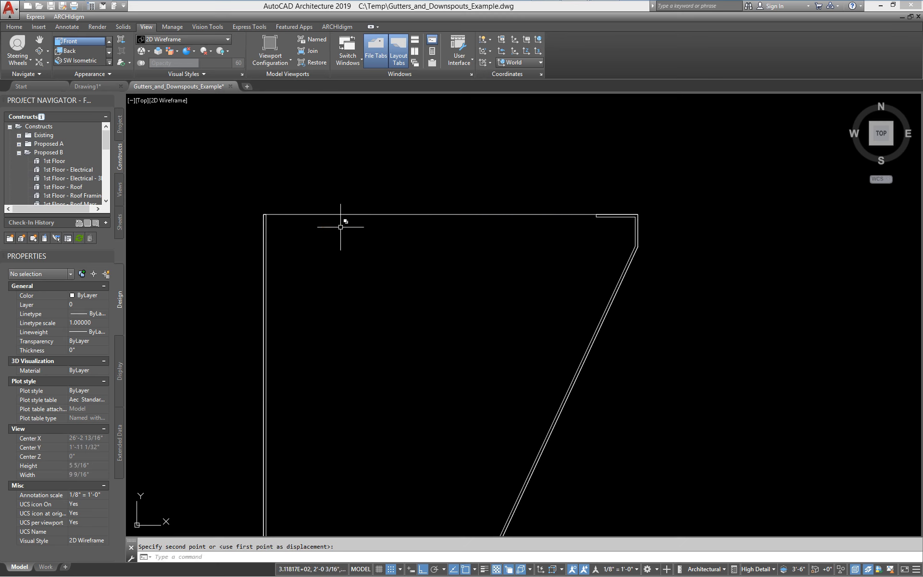
- Set the inserted outline's colour to Red
{"action": "left_click", "coordinate": [459, 239]}
{"action": "left_click", "coordinate": [440, 209]}
{"action": "middle_click_drag", "start_coordinate": [273, 267], "coordinate": [269, 233]}
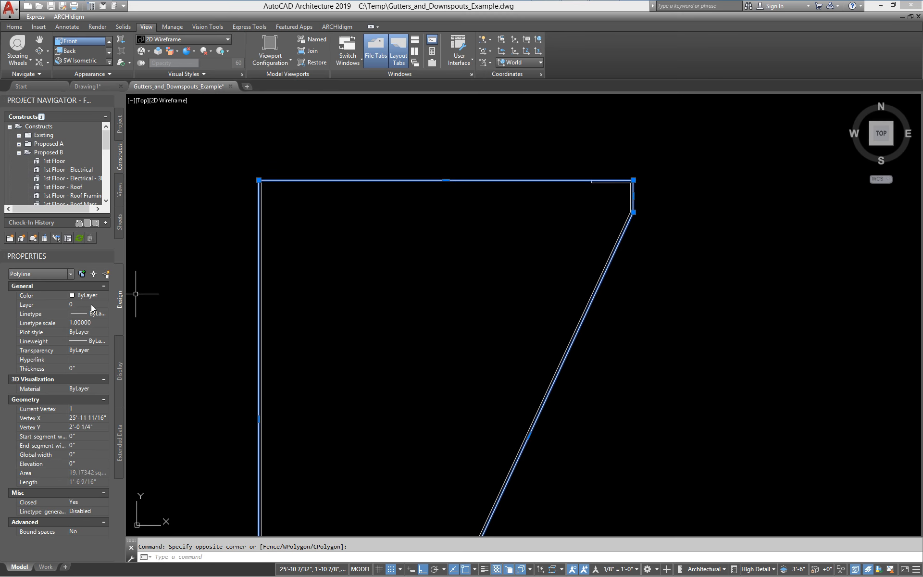
{"action": "left_click", "coordinate": [90, 296]}
{"action": "left_click", "coordinate": [90, 295]}
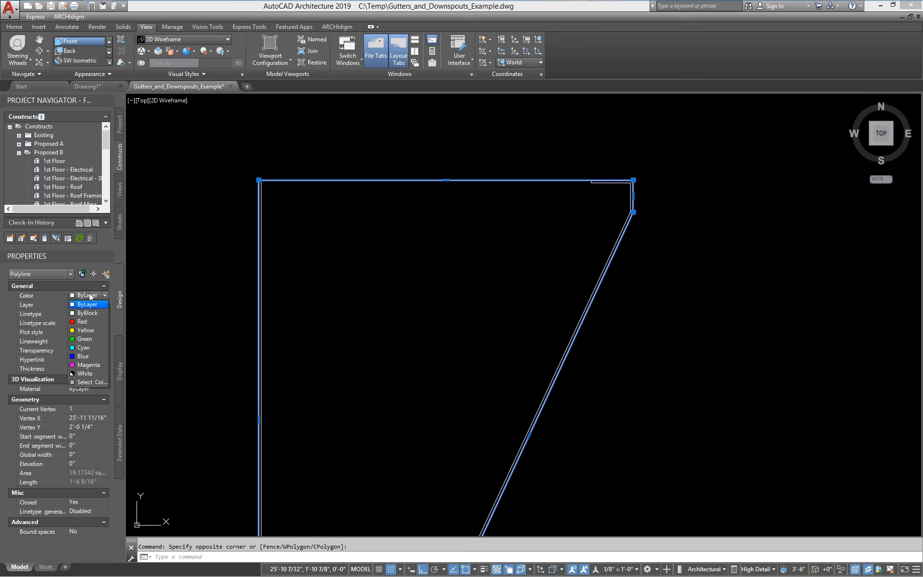
{"action": "left_click", "coordinate": [90, 321]}
{"action": "key", "text": "Escape"}
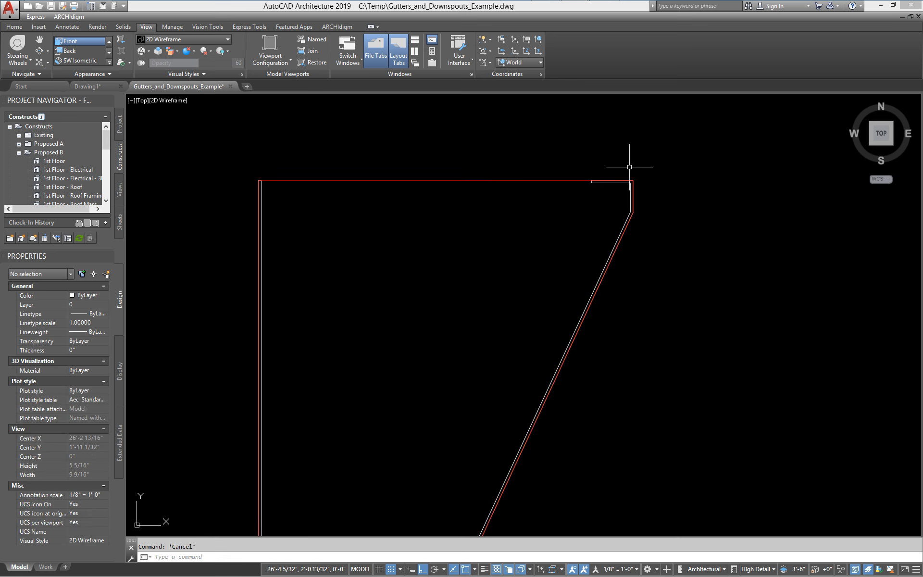
- Orbit to the roof in 3D and right-click the gutter along the roof edge
{"action": "scroll", "coordinate": [260, 214], "scroll_direction": "down", "scroll_amount": 2}
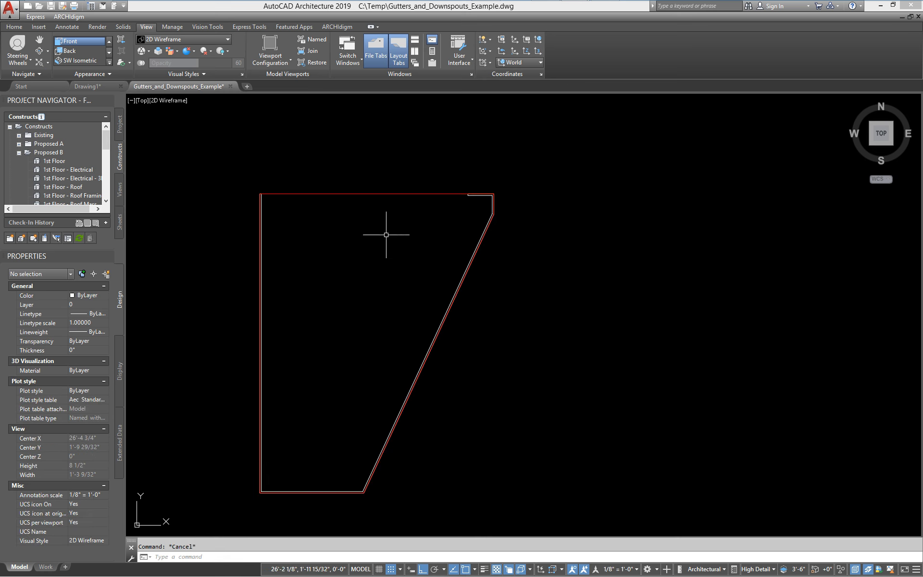
{"action": "mouse_move", "coordinate": [387, 235]}
{"action": "middle_mouse_down"}
{"action": "mouse_move", "coordinate": [489, 223]}
{"action": "mouse_move", "coordinate": [439, 282]}
{"action": "mouse_move", "coordinate": [467, 257]}
{"action": "middle_mouse_up"}
{"action": "scroll", "coordinate": [504, 225], "scroll_direction": "down", "scroll_amount": 4}
{"action": "scroll", "coordinate": [452, 268], "scroll_direction": "down", "scroll_amount": 4}
{"action": "middle_click_drag", "start_coordinate": [330, 277], "coordinate": [529, 305]}
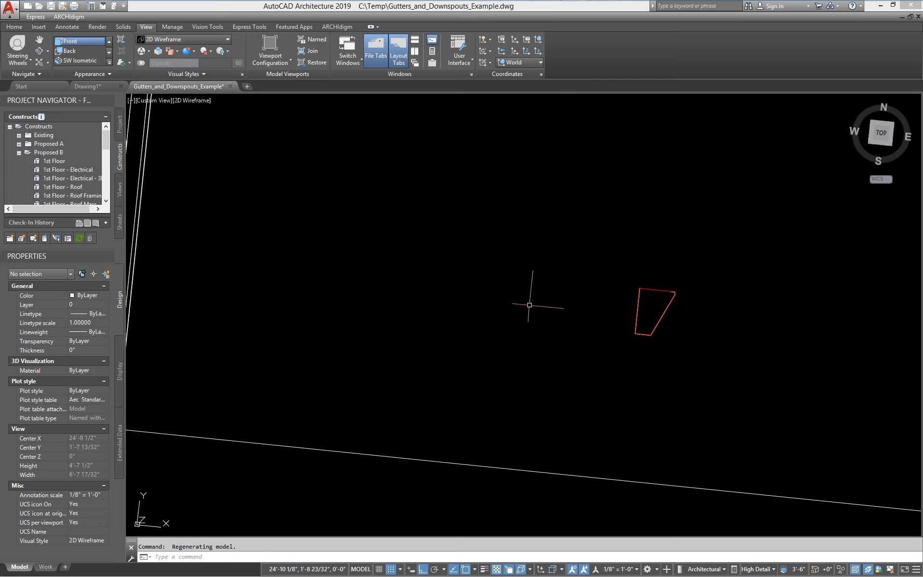
{"action": "scroll", "coordinate": [530, 305], "scroll_direction": "down", "scroll_amount": 4}
{"action": "middle_click_drag", "start_coordinate": [367, 313], "coordinate": [445, 317]}
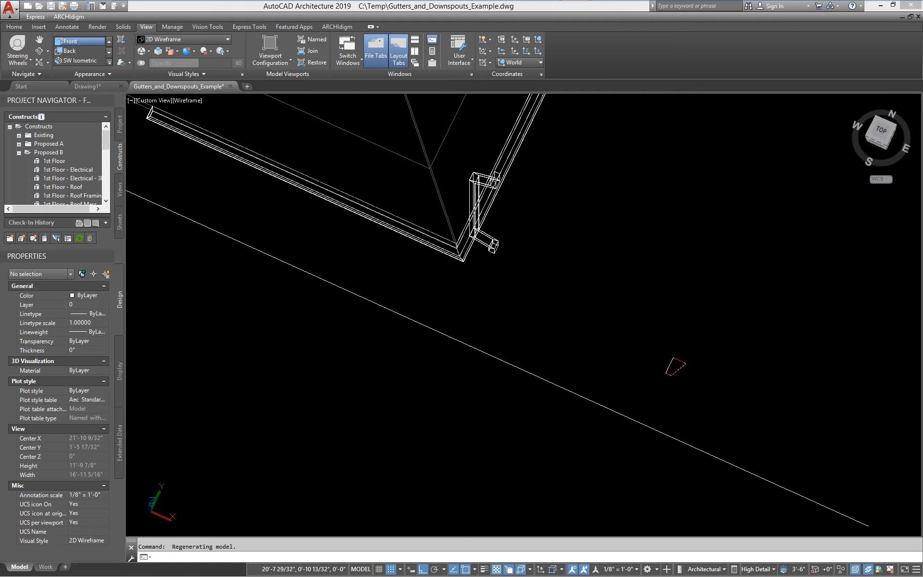
{"action": "scroll", "coordinate": [433, 317], "scroll_direction": "up", "scroll_amount": 5}
{"action": "left_click", "coordinate": [421, 296]}
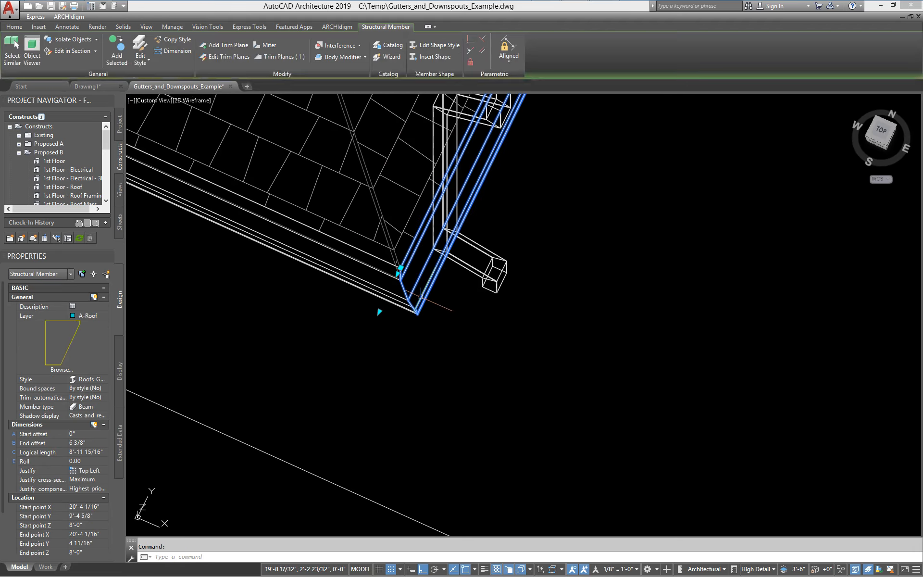
{"action": "right_click", "coordinate": [420, 297]}
{"action": "left_click", "coordinate": [459, 458]}
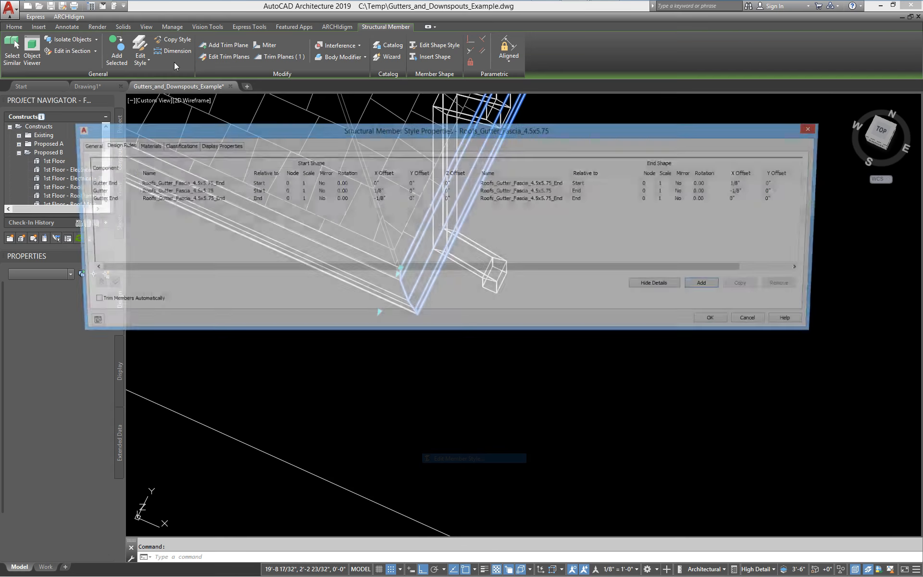
{"action": "left_click_drag", "start_coordinate": [235, 131], "coordinate": [198, 104]}
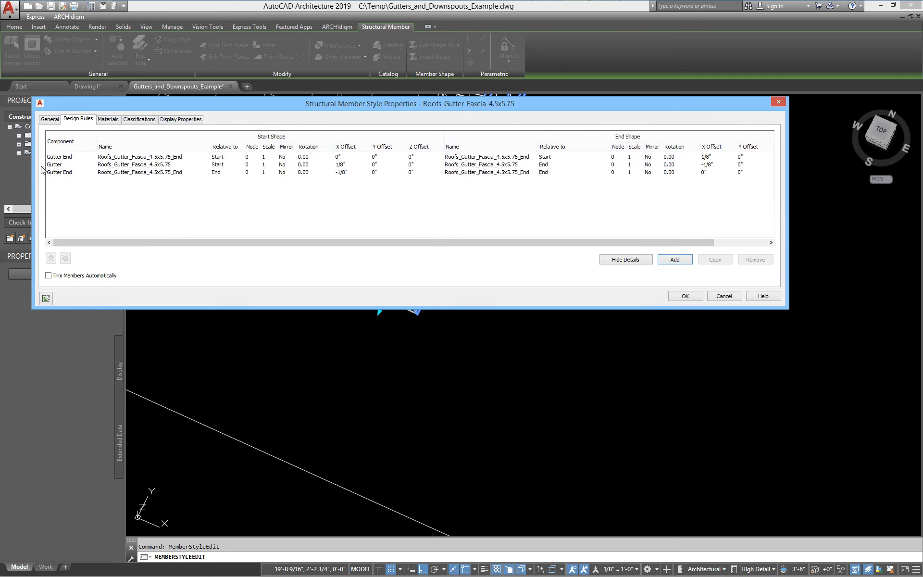
{"action": "left_click", "coordinate": [59, 159]}
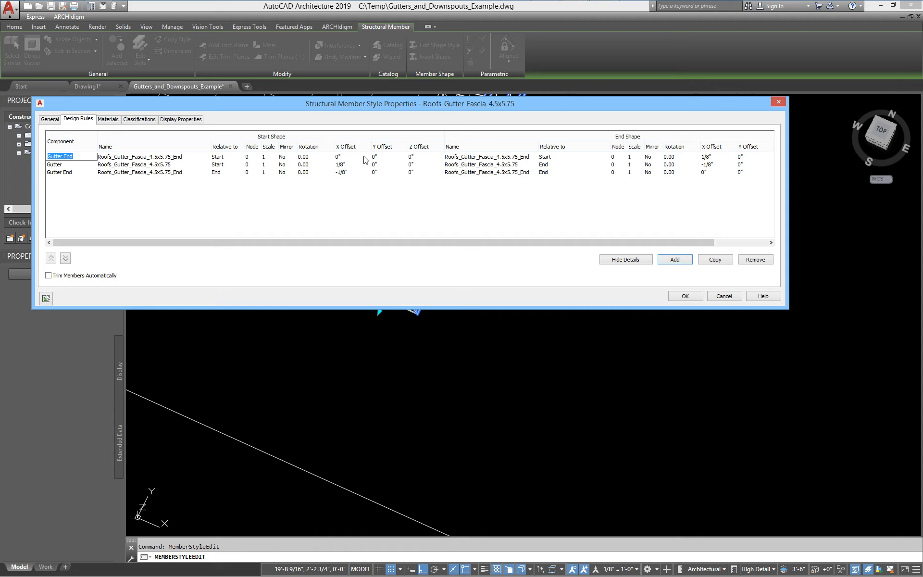
{"action": "left_click", "coordinate": [412, 156]}
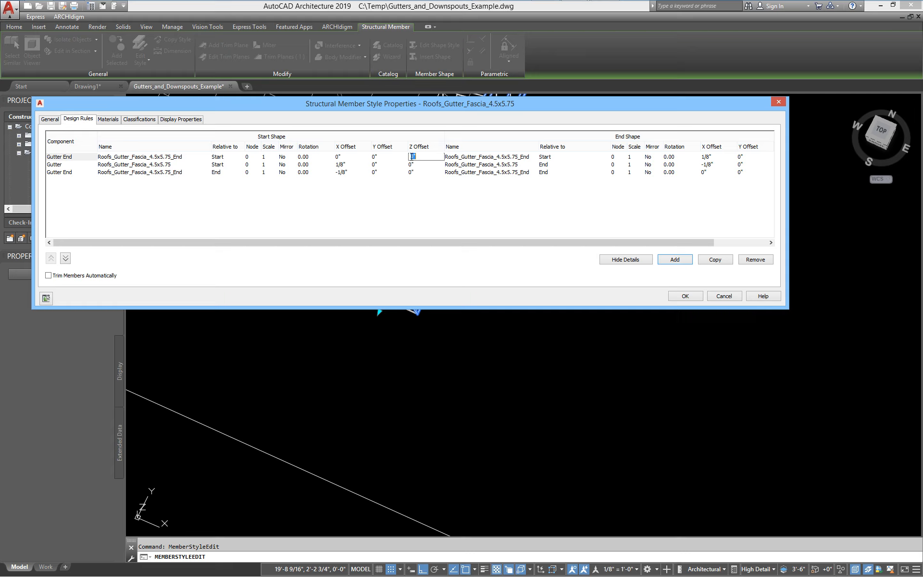
{"action": "left_click_drag", "start_coordinate": [433, 245], "coordinate": [486, 246]}
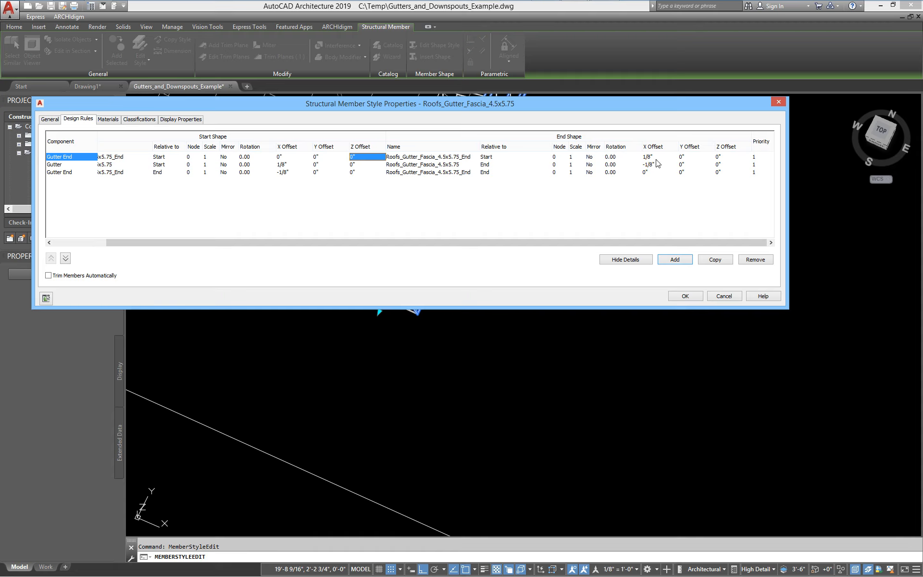
{"action": "double_click", "coordinate": [60, 173]}
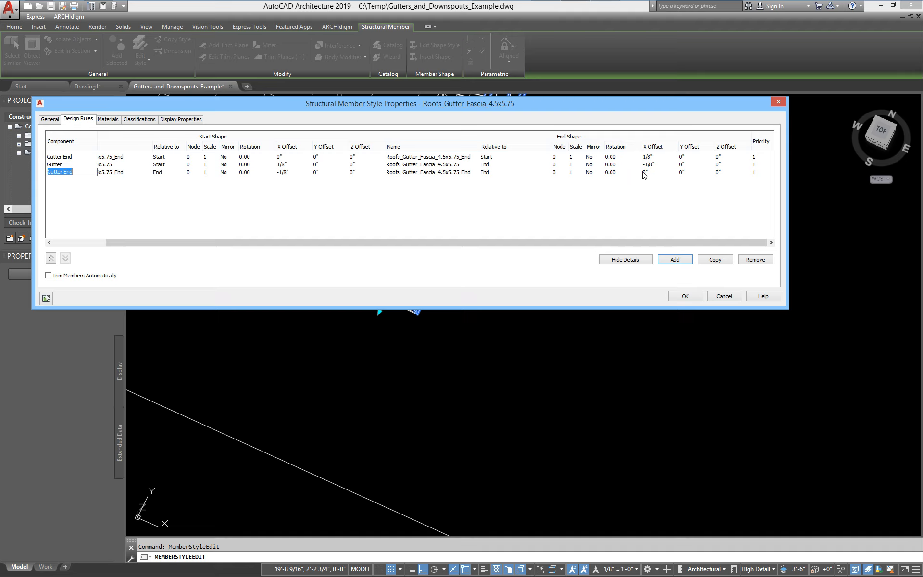
{"action": "double_click", "coordinate": [55, 165]}
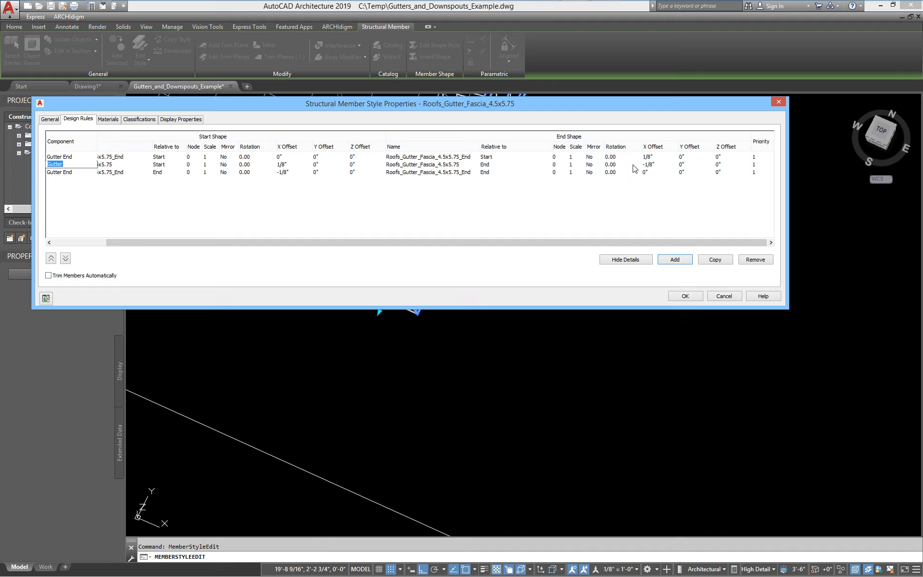
{"action": "left_click", "coordinate": [656, 165]}
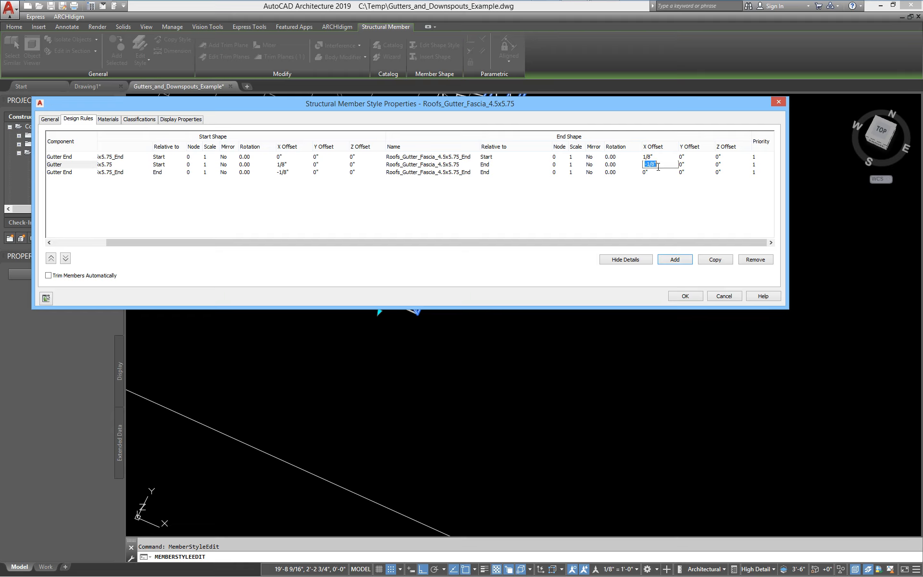